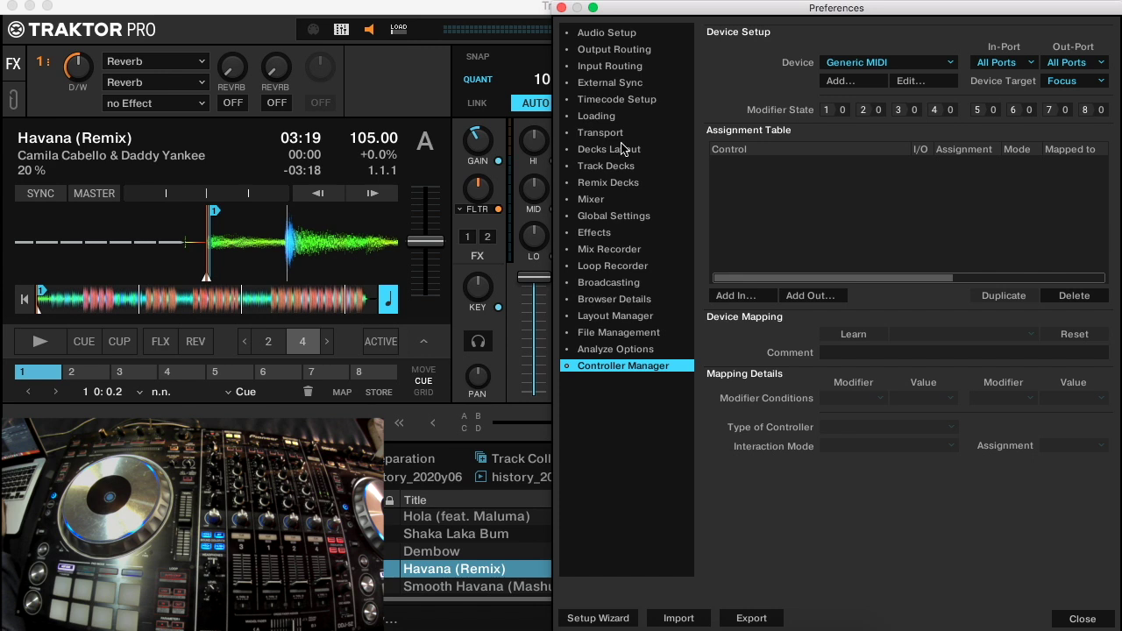
Step: Set both the In-Port and Out-Port of the Generic MIDI device to DDJ-SZ
{"action": "left_click", "coordinate": [1005, 62]}
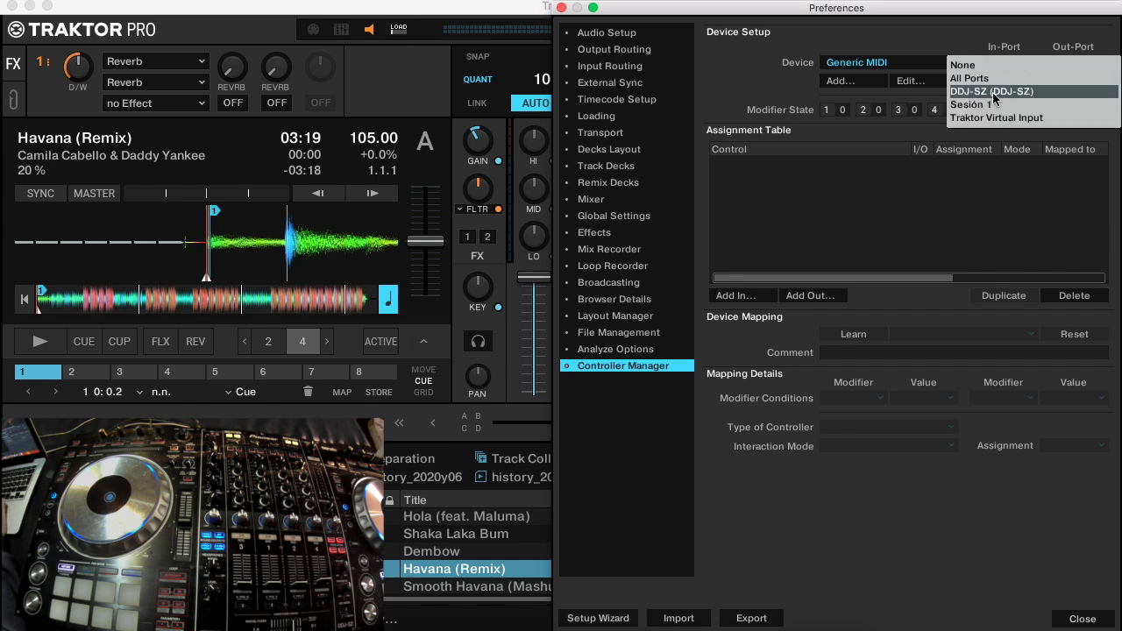
{"action": "left_click", "coordinate": [993, 92]}
{"action": "left_click", "coordinate": [1059, 66]}
{"action": "left_click", "coordinate": [1053, 90]}
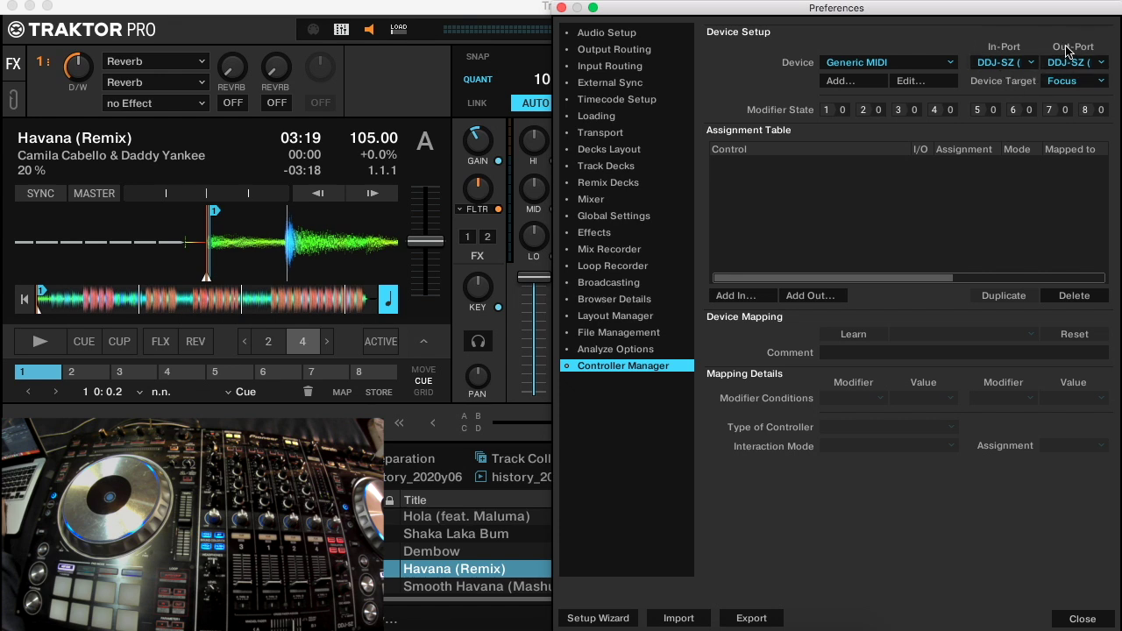
Step: Add a Deck Common Play/Pause input control to the assignment table and assign it to Deck A
{"action": "left_click", "coordinate": [747, 298]}
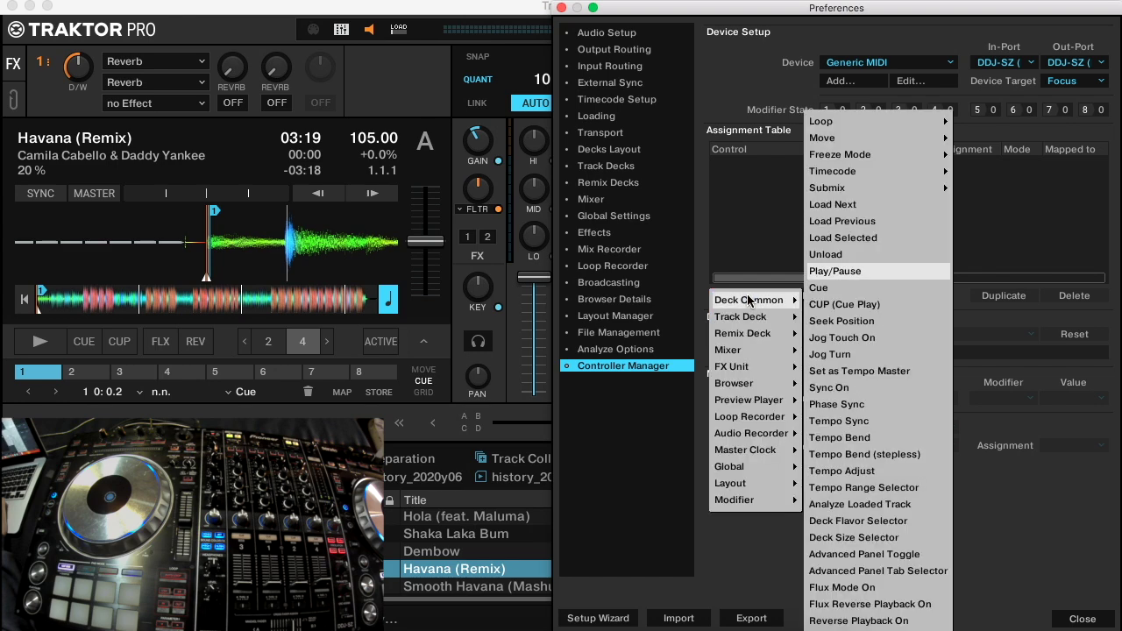
{"action": "mouse_move", "coordinate": [770, 302]}
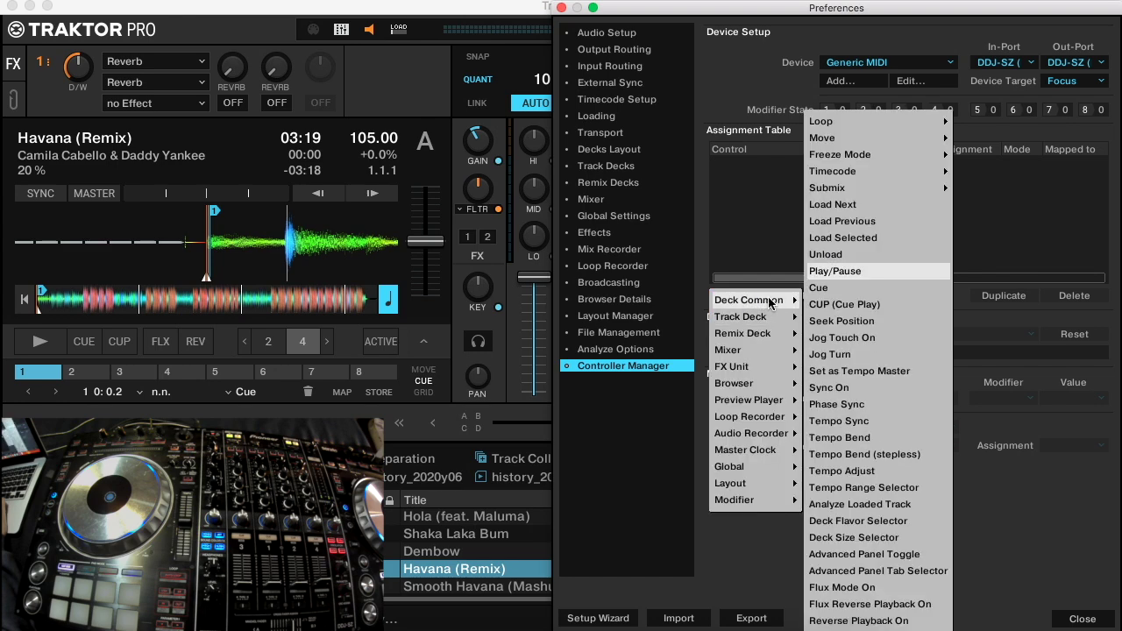
{"action": "left_click", "coordinate": [835, 271]}
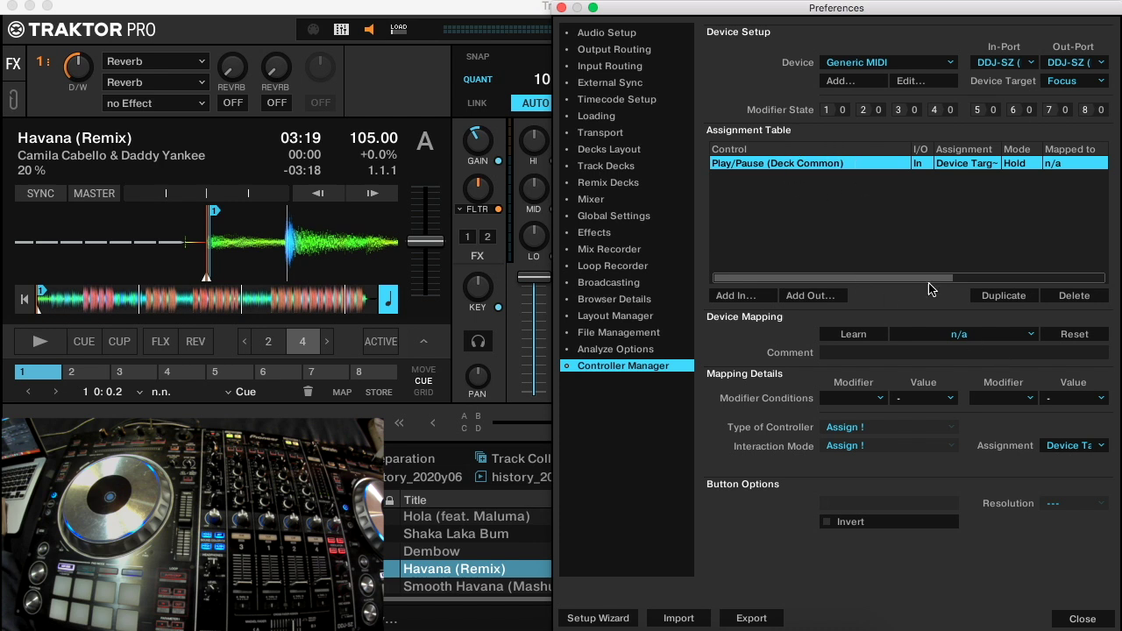
{"action": "left_click", "coordinate": [1056, 447]}
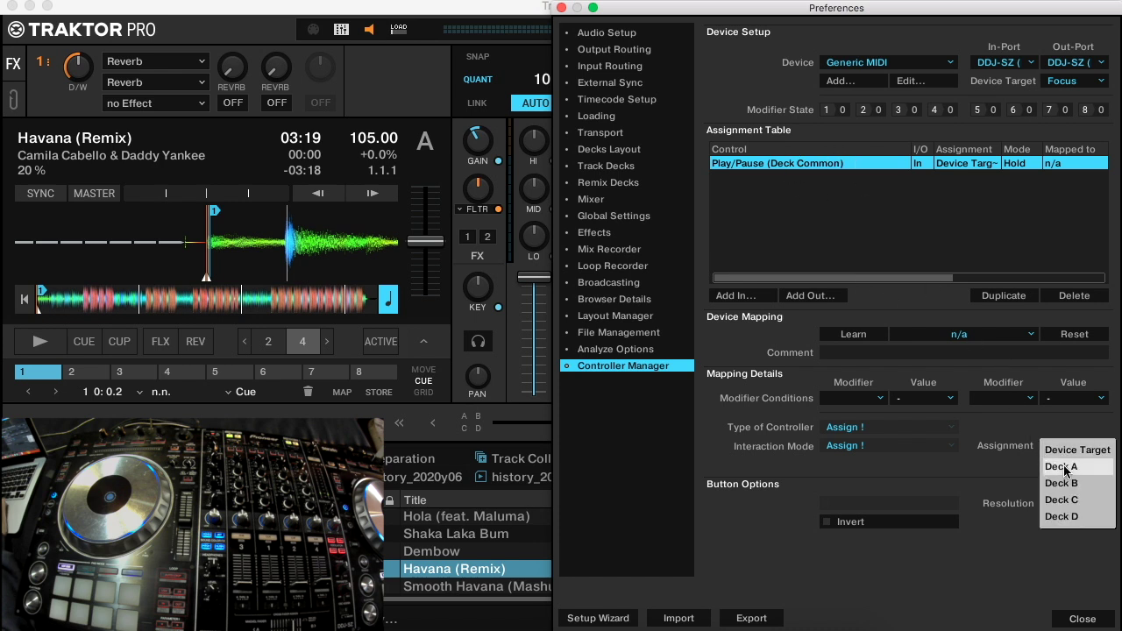
{"action": "left_click", "coordinate": [1063, 468]}
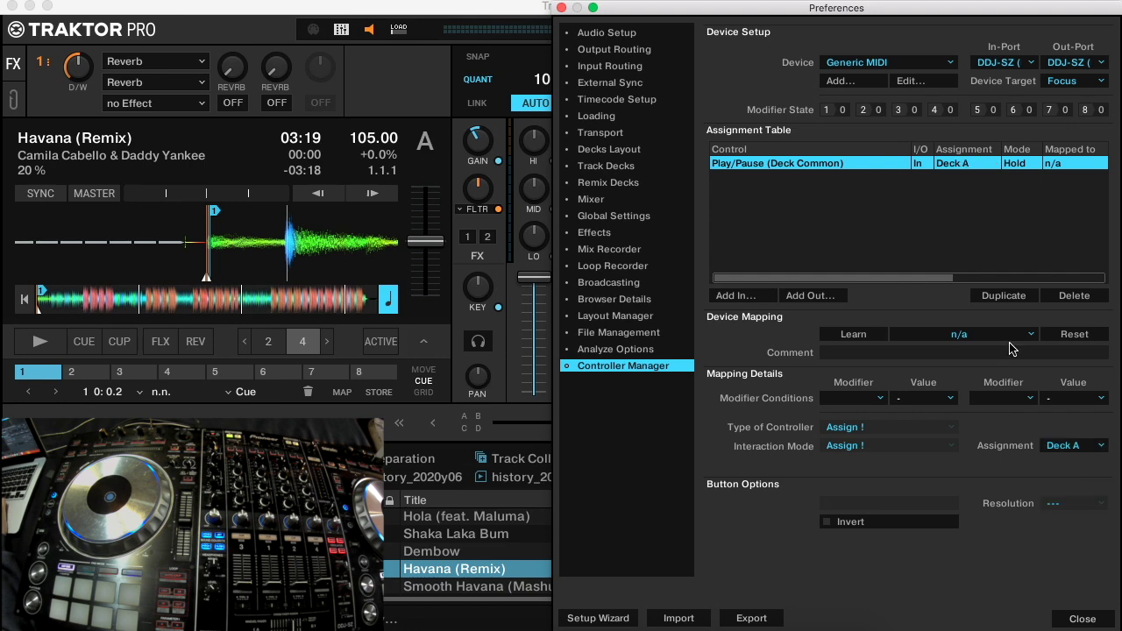
{"action": "left_click", "coordinate": [1058, 448]}
{"action": "left_click", "coordinate": [761, 329]}
{"action": "left_click_drag", "start_coordinate": [674, 11], "coordinate": [616, 282]}
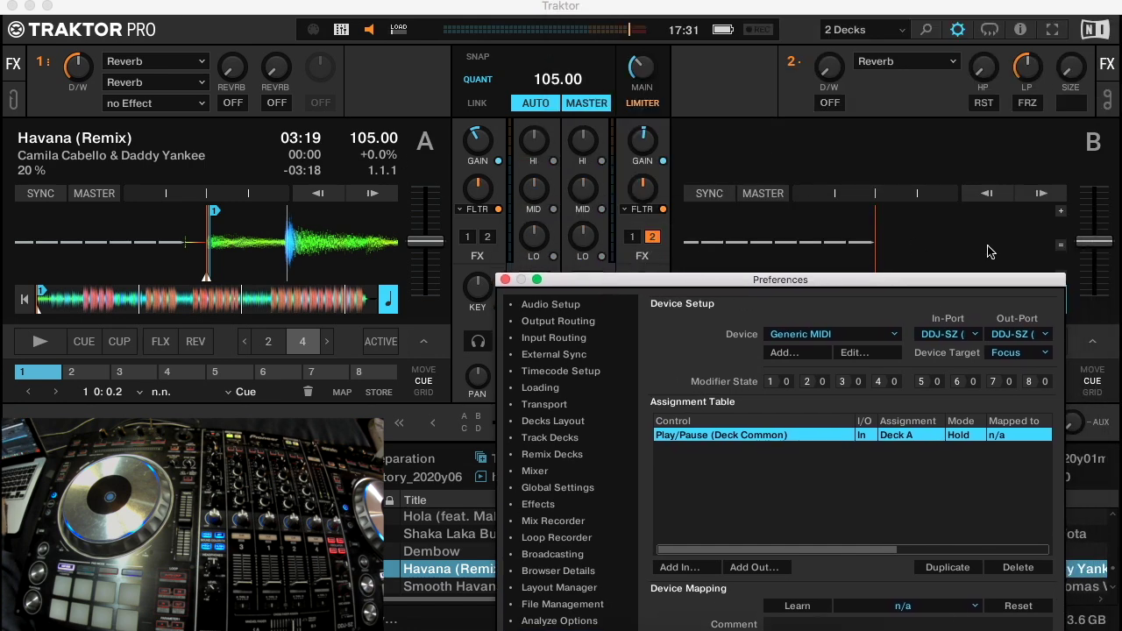
{"action": "double_click", "coordinate": [893, 280]}
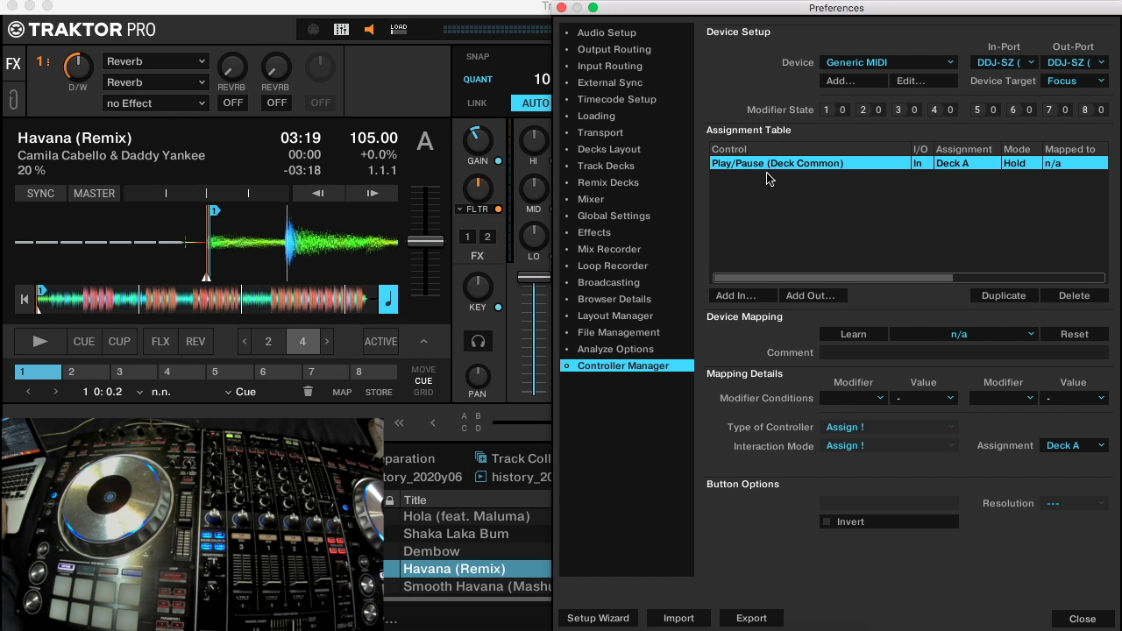
Step: Learn the Play/Pause input from the controller's button as Ch01.Note.B-1 and set its interaction mode to Toggle
{"action": "left_click", "coordinate": [855, 334]}
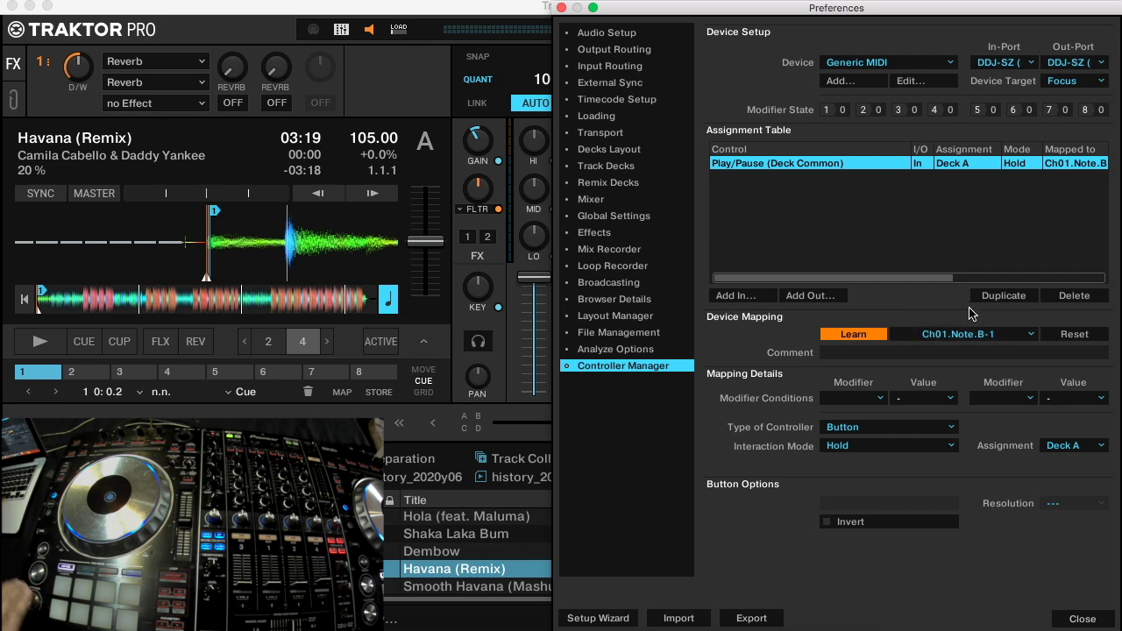
{"action": "left_click", "coordinate": [863, 342]}
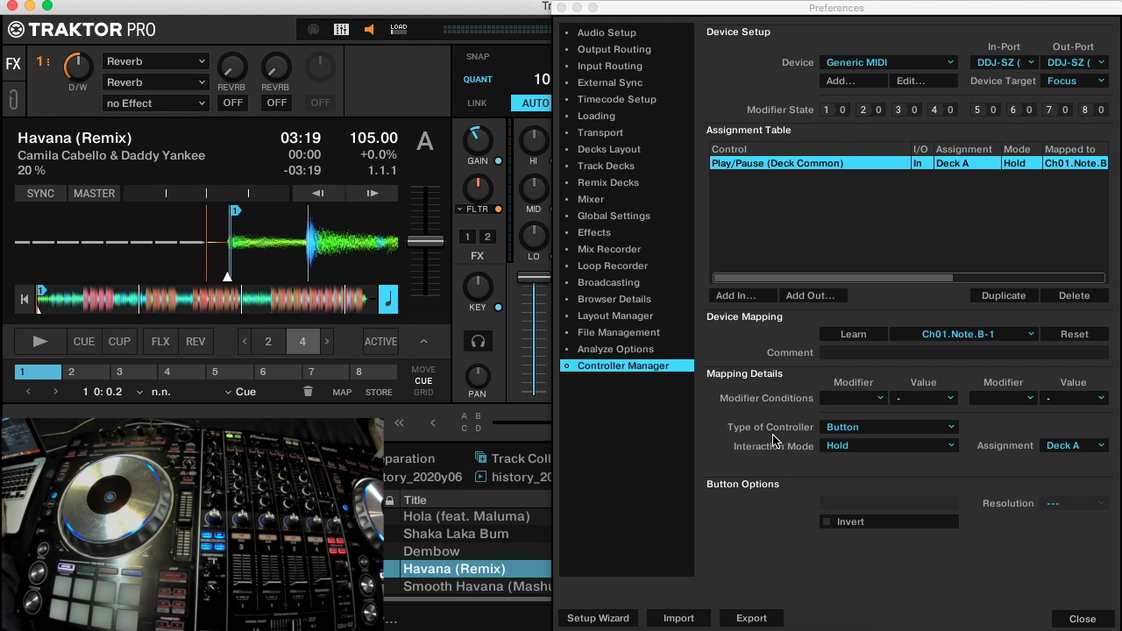
{"action": "left_click", "coordinate": [842, 431]}
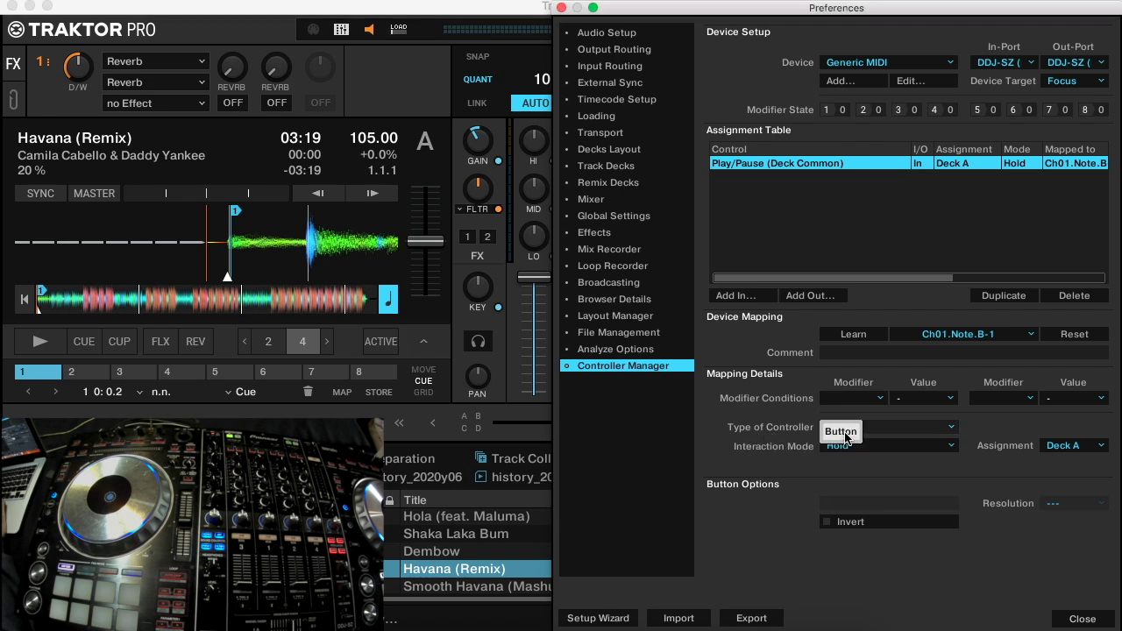
{"action": "left_click", "coordinate": [842, 433]}
{"action": "left_click", "coordinate": [855, 447]}
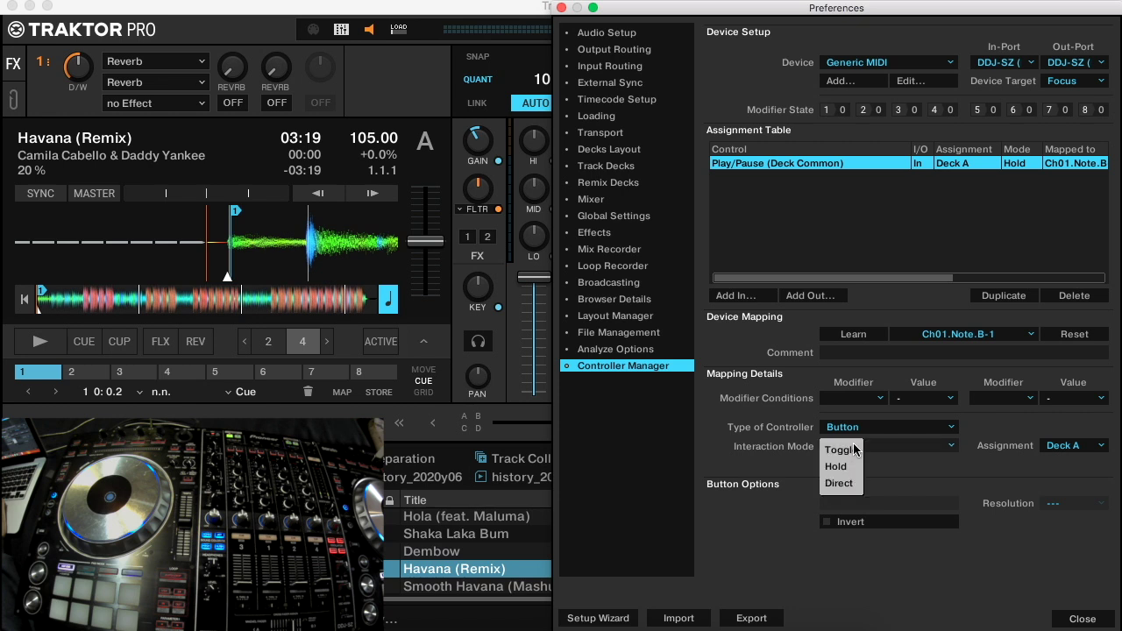
{"action": "left_click", "coordinate": [855, 449]}
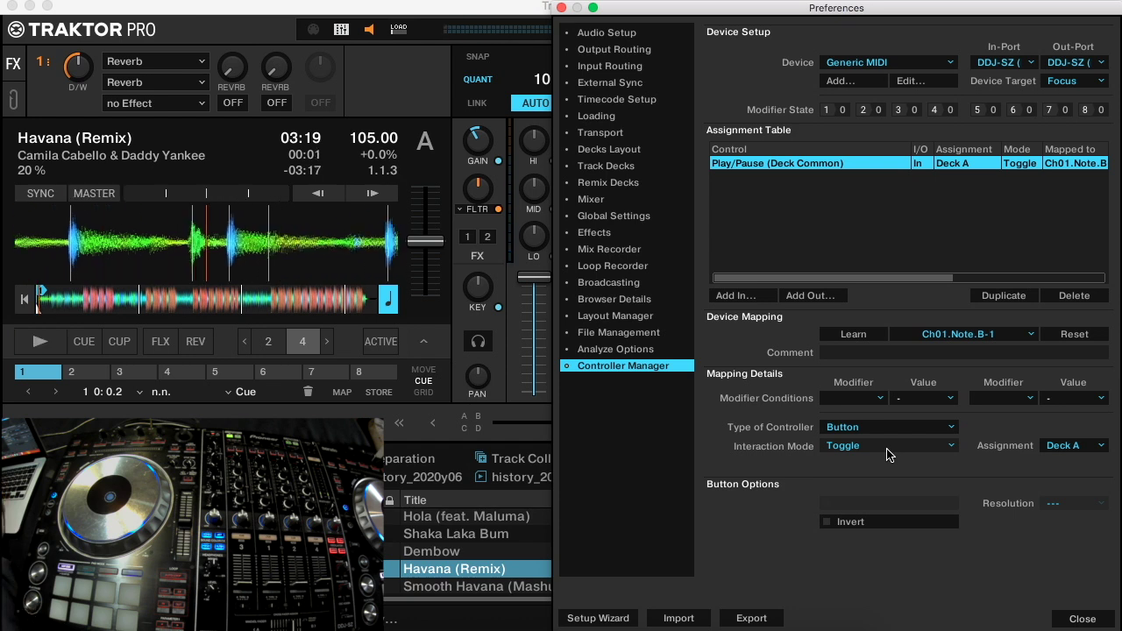
{"action": "left_click", "coordinate": [889, 455]}
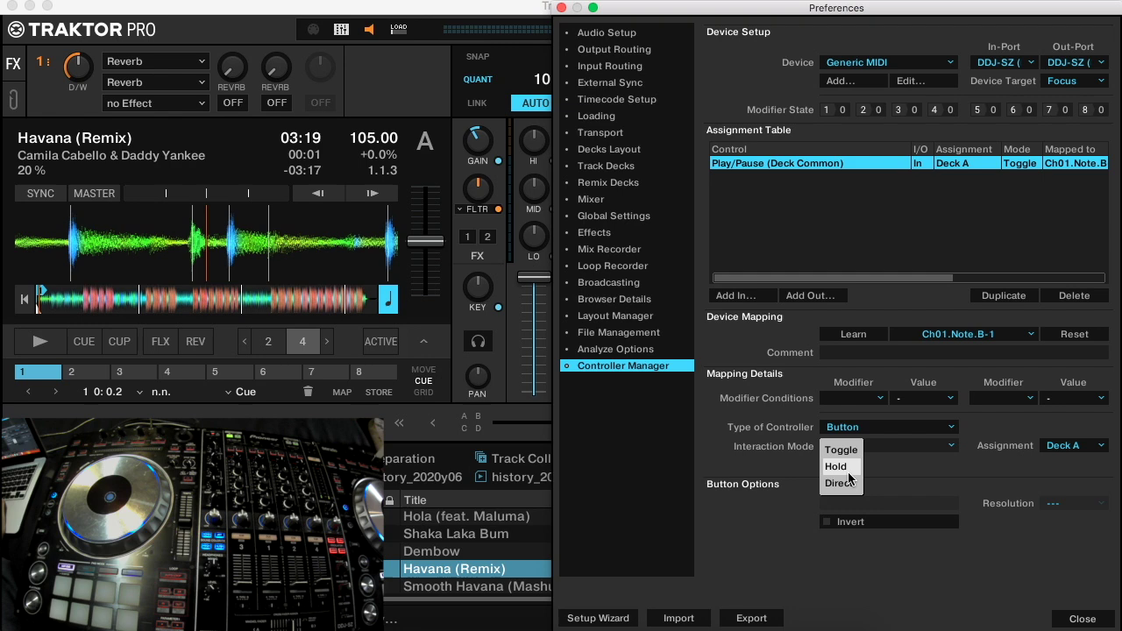
{"action": "left_click", "coordinate": [880, 472]}
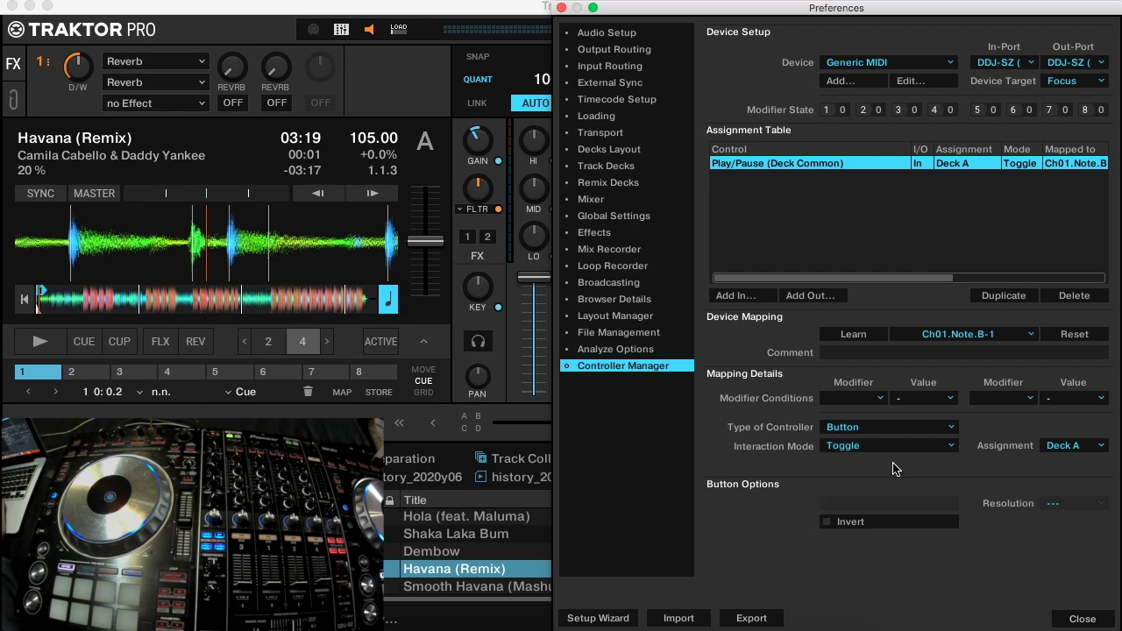
Step: Add a Cue input control for Deck A and learn it from the controller's cue button as Ch01.Note.C0
{"action": "left_click", "coordinate": [770, 294]}
{"action": "mouse_move", "coordinate": [764, 307]}
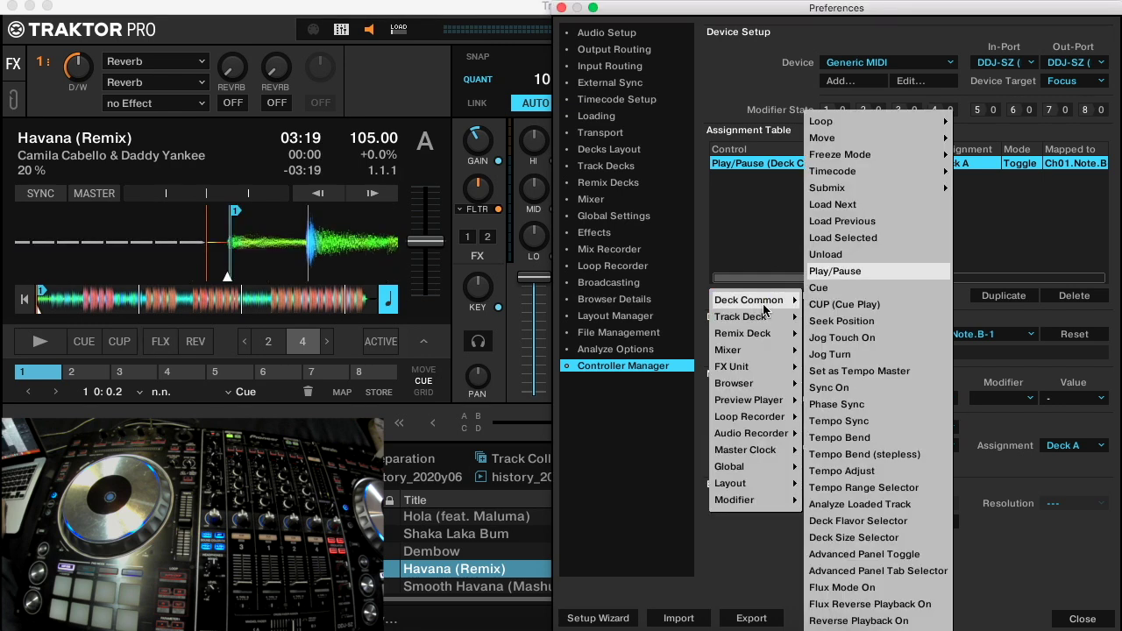
{"action": "left_click", "coordinate": [840, 290]}
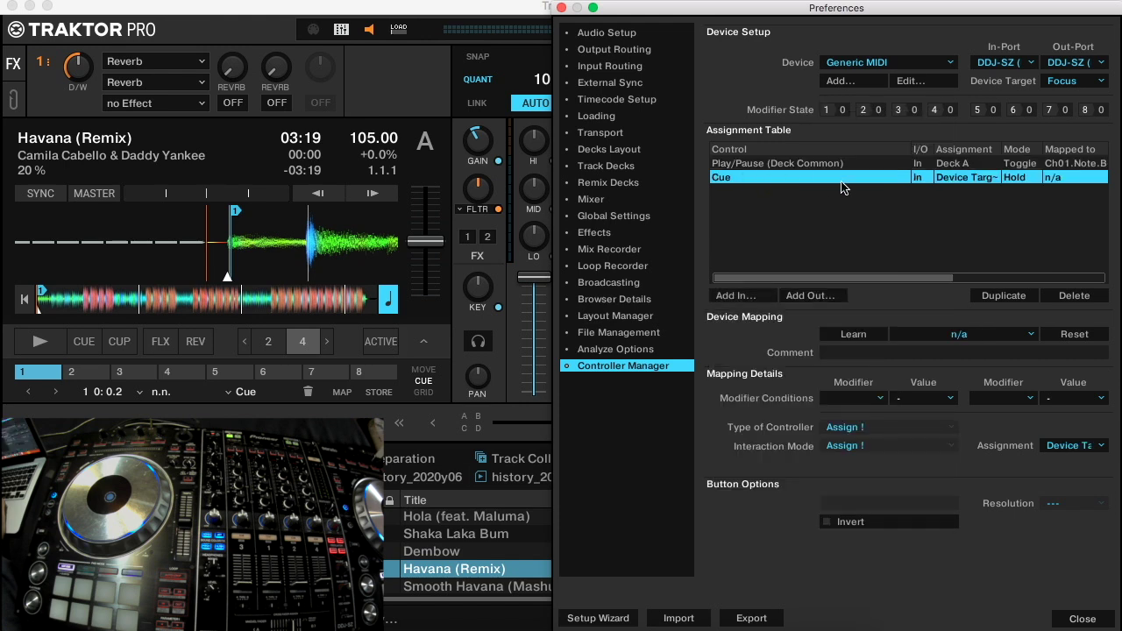
{"action": "left_click_drag", "start_coordinate": [1066, 445], "coordinate": [1062, 465]}
{"action": "left_click", "coordinate": [852, 340]}
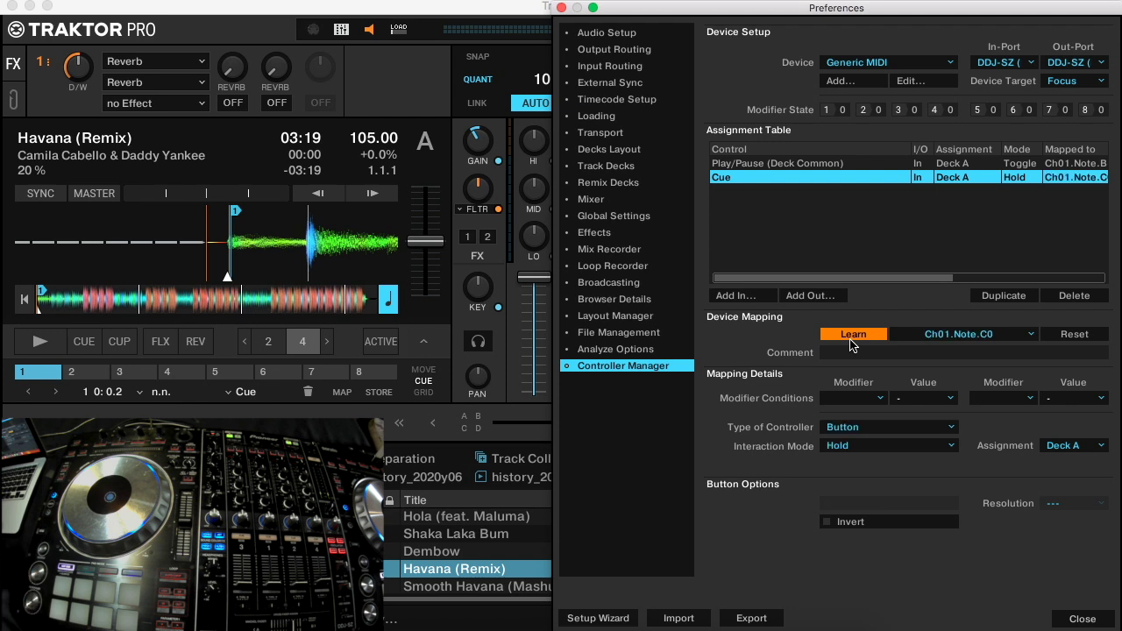
{"action": "left_click", "coordinate": [850, 341]}
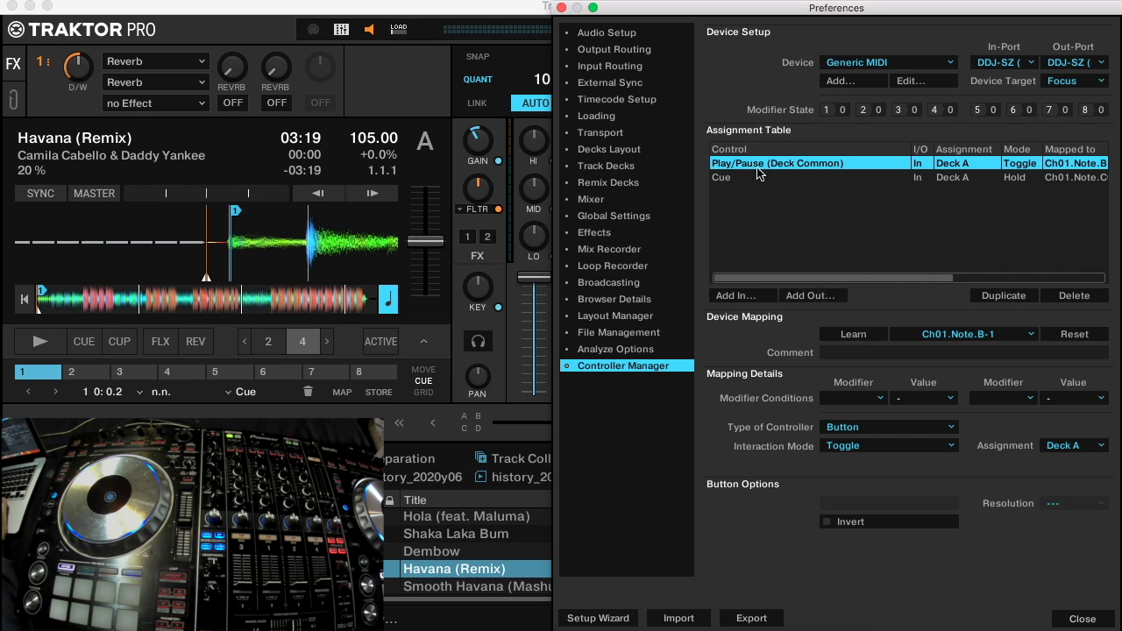
Step: Add matching LED output assignments for the Deck A Play/Pause and Cue controls
{"action": "left_click", "coordinate": [811, 298]}
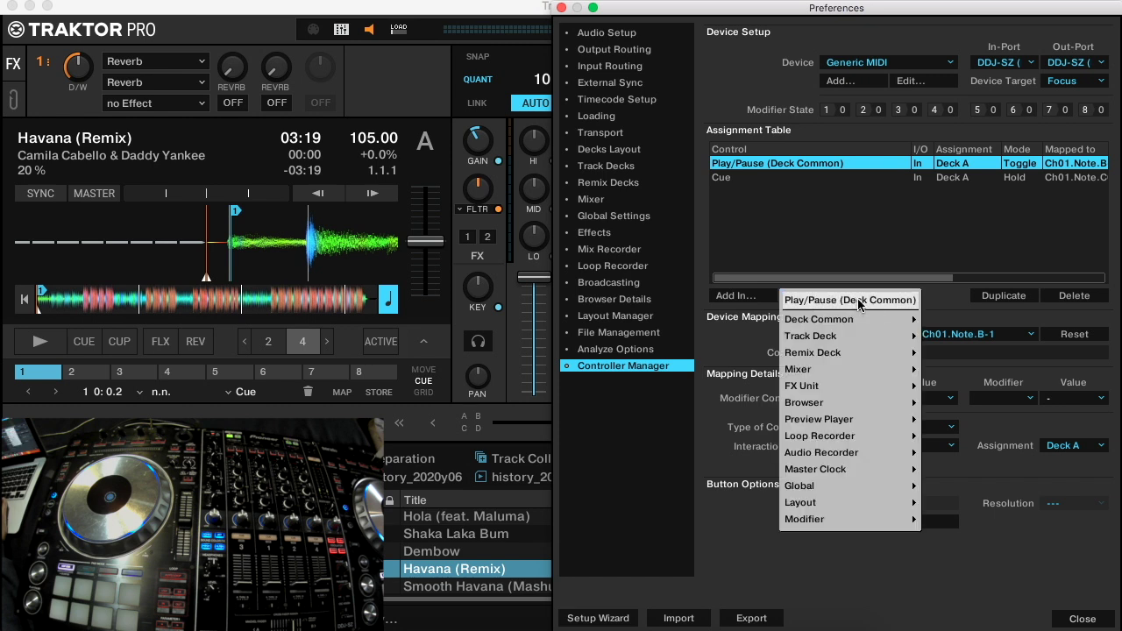
{"action": "left_click", "coordinate": [841, 302]}
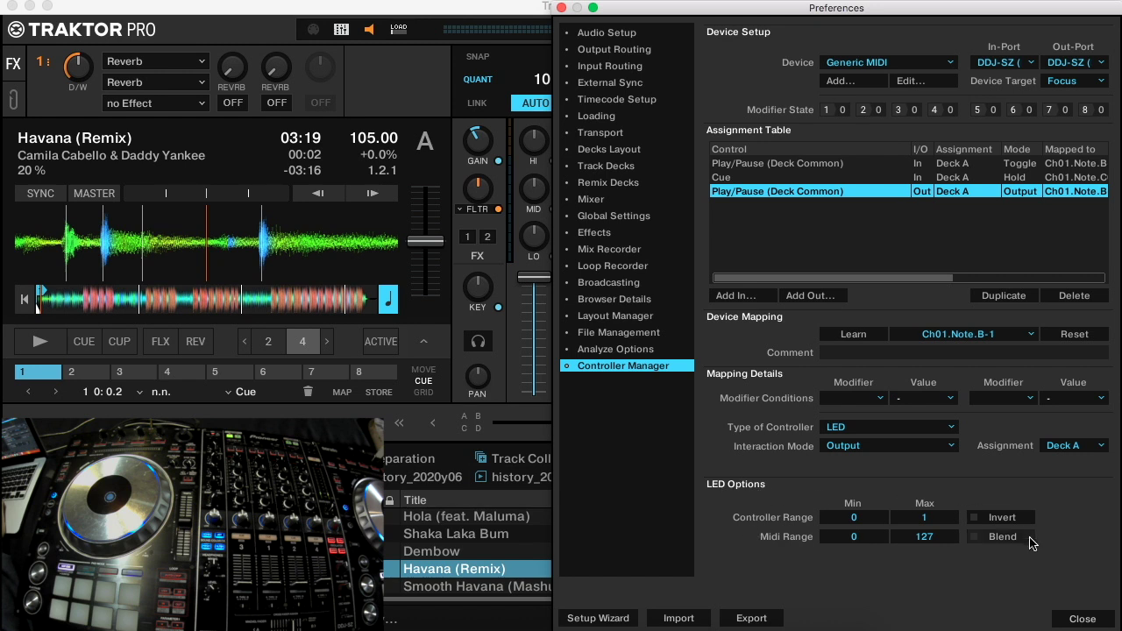
{"action": "left_click", "coordinate": [997, 519]}
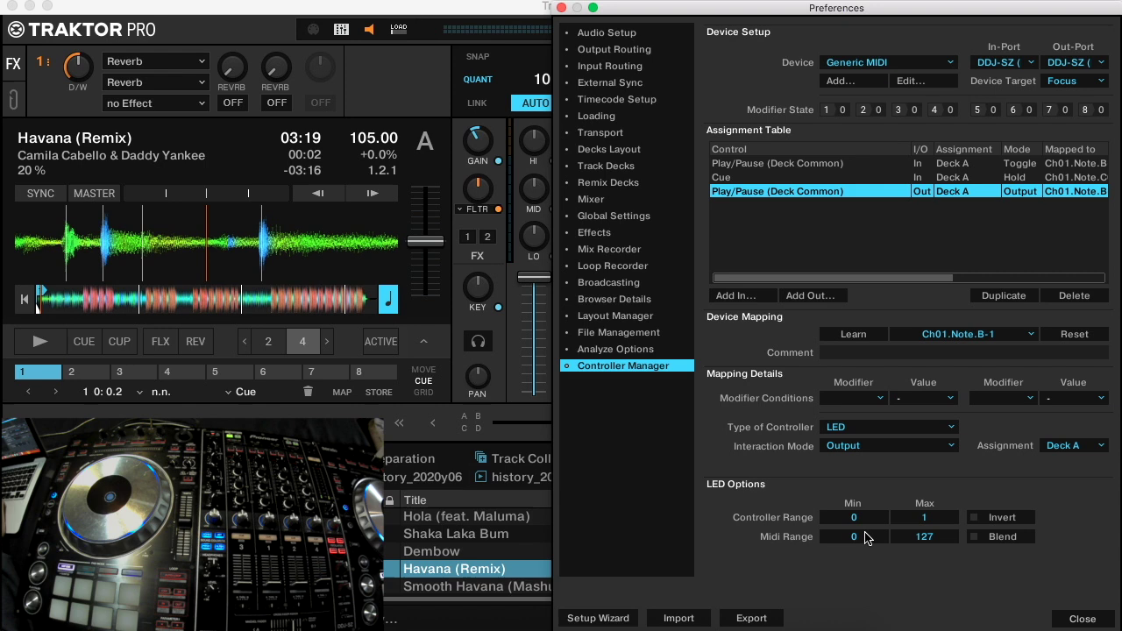
{"action": "left_click", "coordinate": [789, 177]}
{"action": "left_click", "coordinate": [810, 295]}
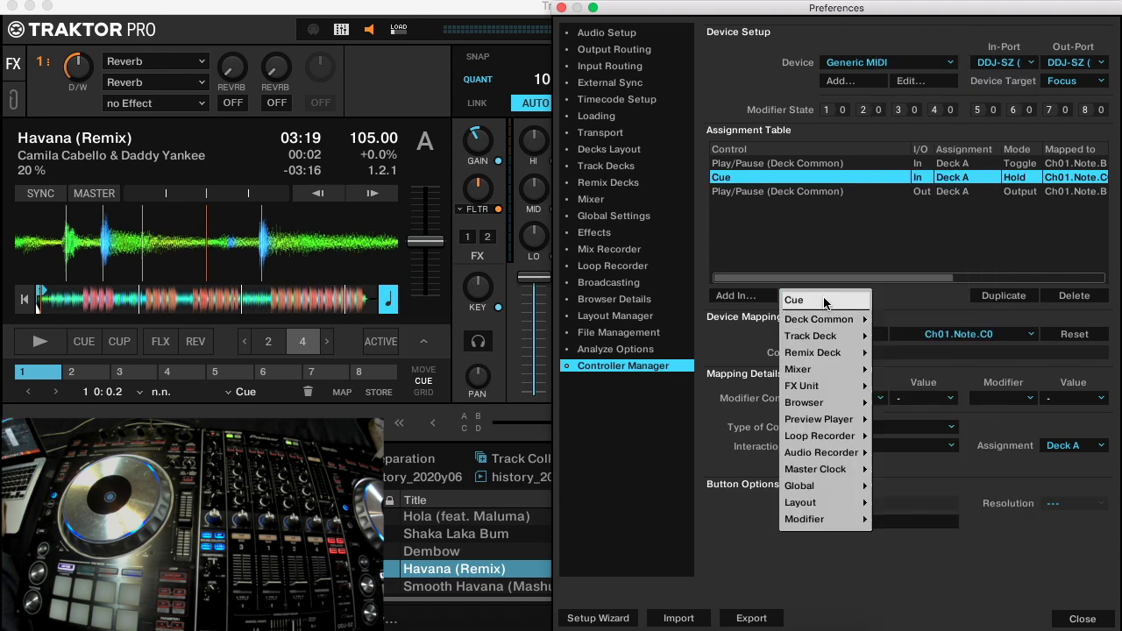
{"action": "left_click", "coordinate": [806, 299]}
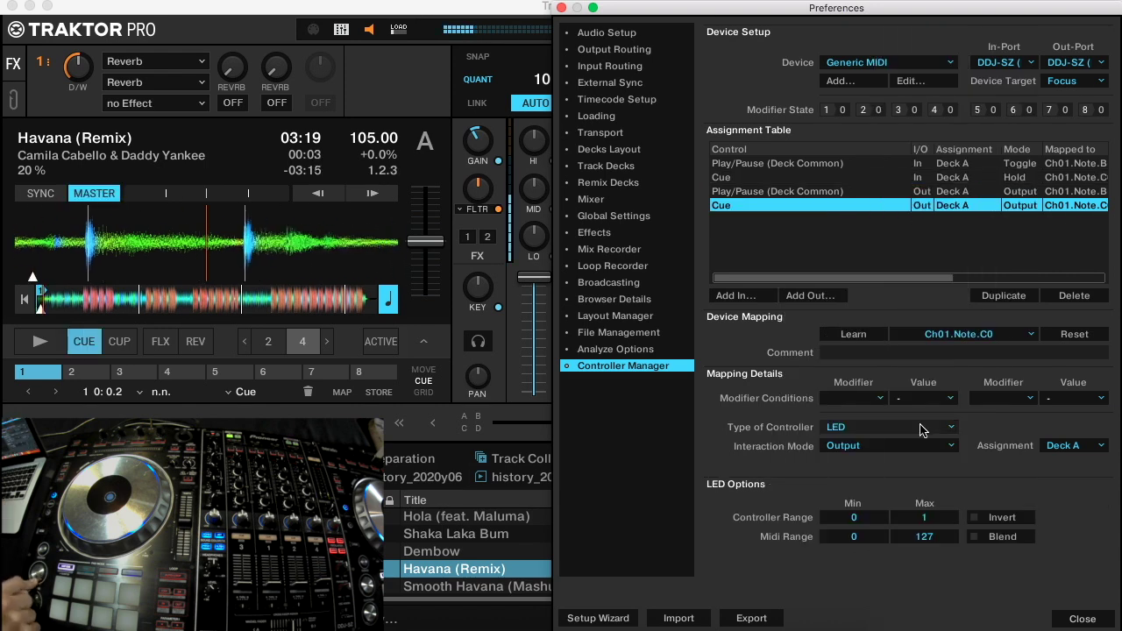
Step: Add a Sync On input control for Deck A and learn it from the controller's sync button as Ch01.Note.E6
{"action": "left_click", "coordinate": [735, 295]}
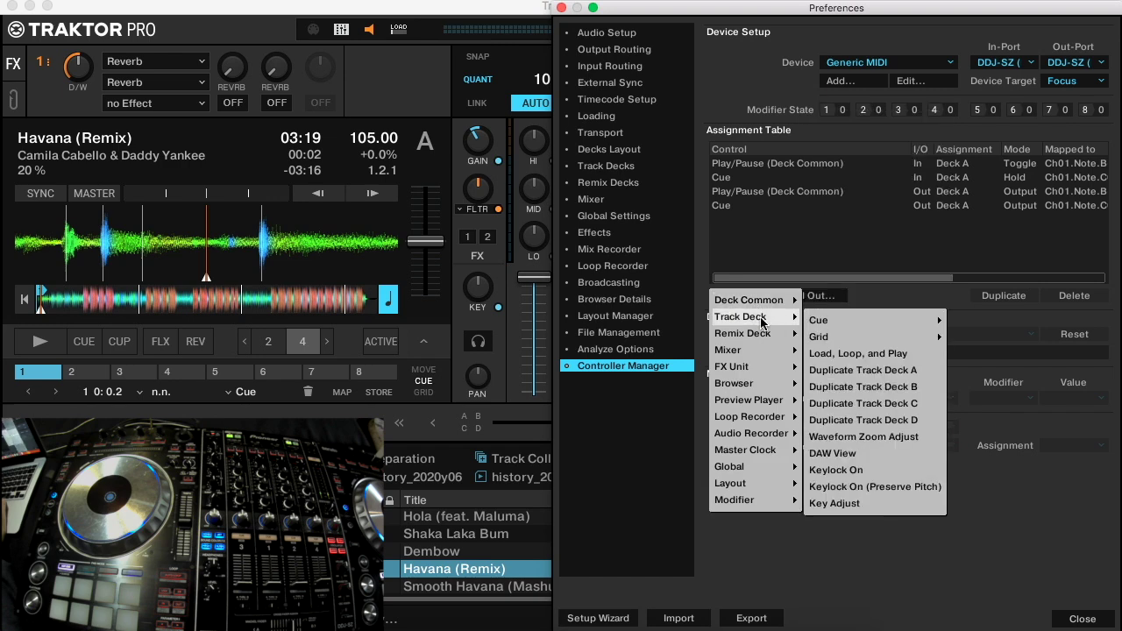
{"action": "mouse_move", "coordinate": [765, 350]}
{"action": "mouse_move", "coordinate": [766, 301]}
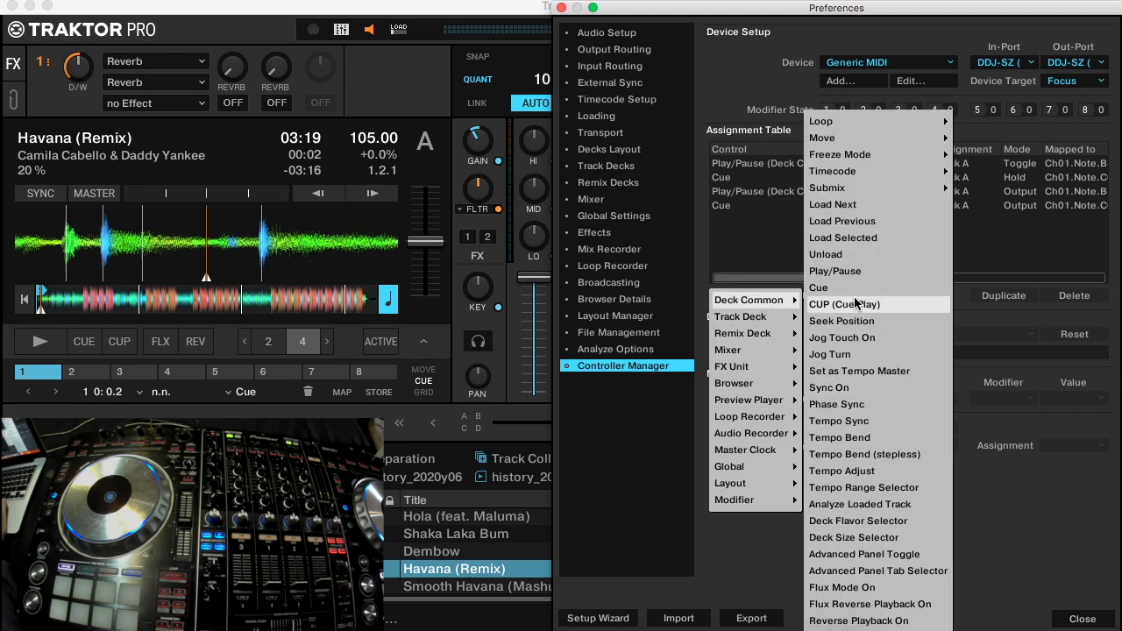
{"action": "left_click", "coordinate": [840, 388]}
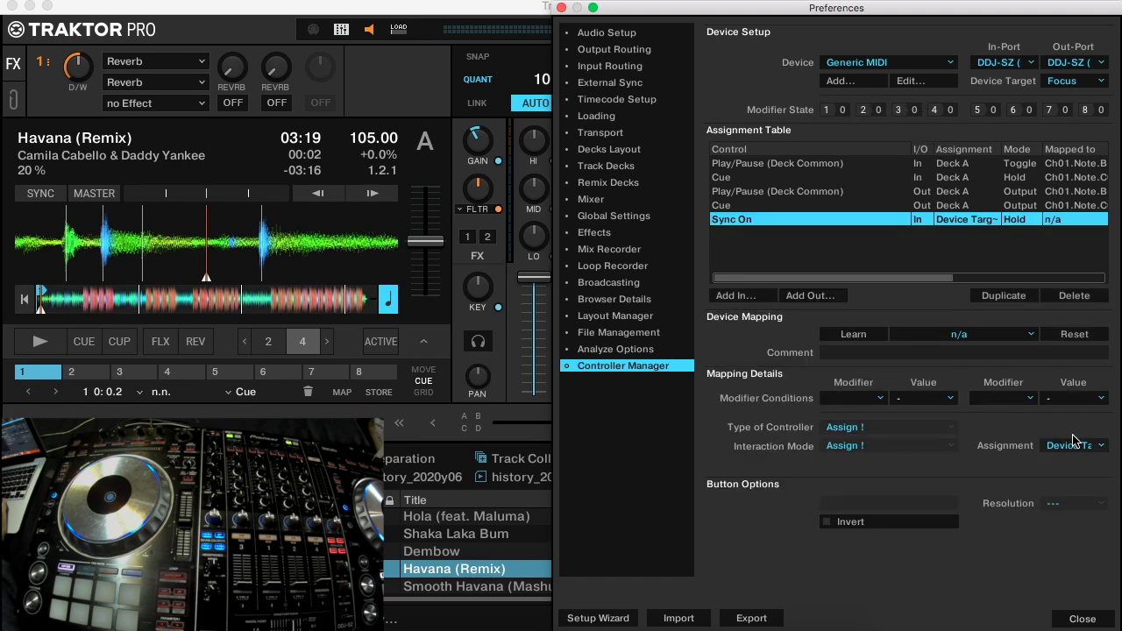
{"action": "left_click", "coordinate": [1071, 449]}
{"action": "left_click", "coordinate": [1062, 466]}
{"action": "left_click", "coordinate": [873, 334]}
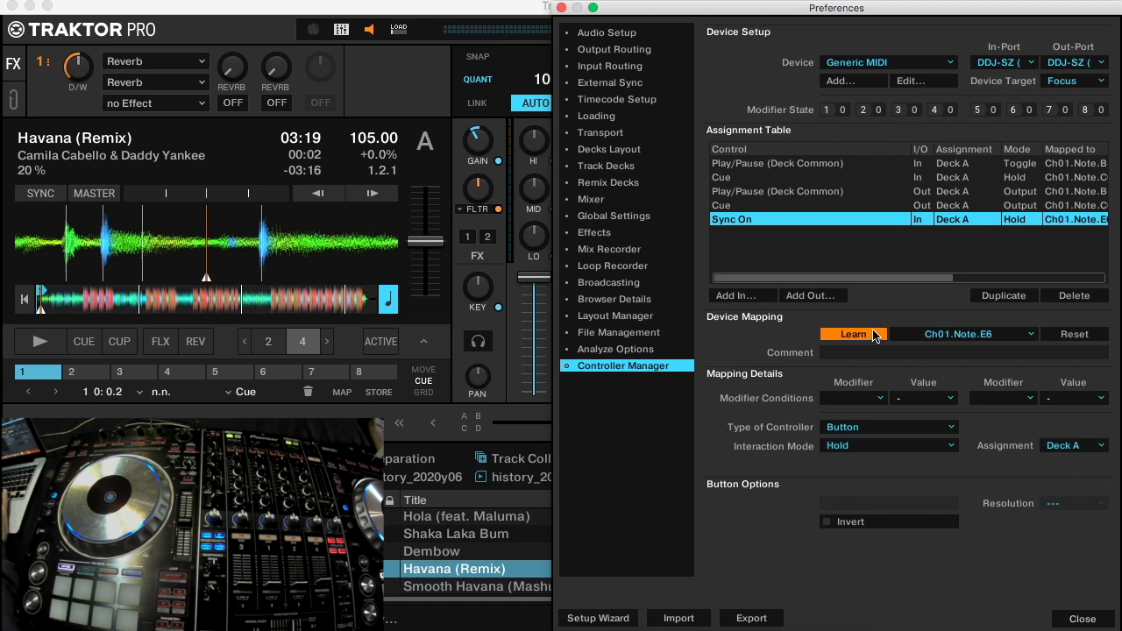
{"action": "left_click", "coordinate": [873, 334]}
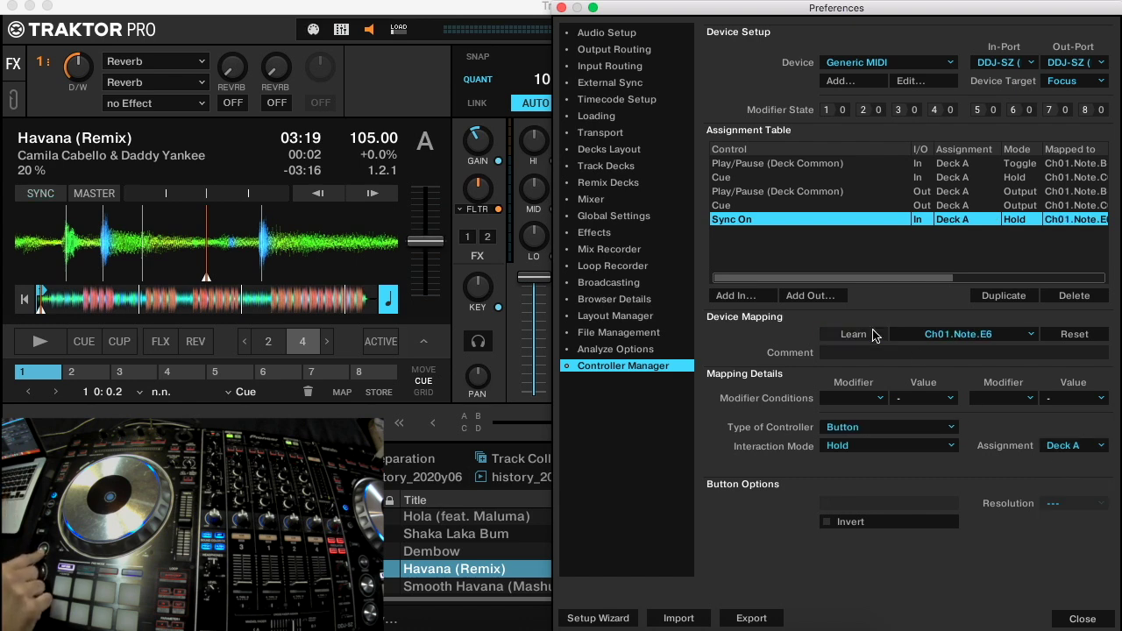
Step: Set the Sync On input's interaction mode to Toggle and add a matching Sync On output assignment
{"action": "left_click", "coordinate": [848, 447]}
{"action": "left_click", "coordinate": [844, 449]}
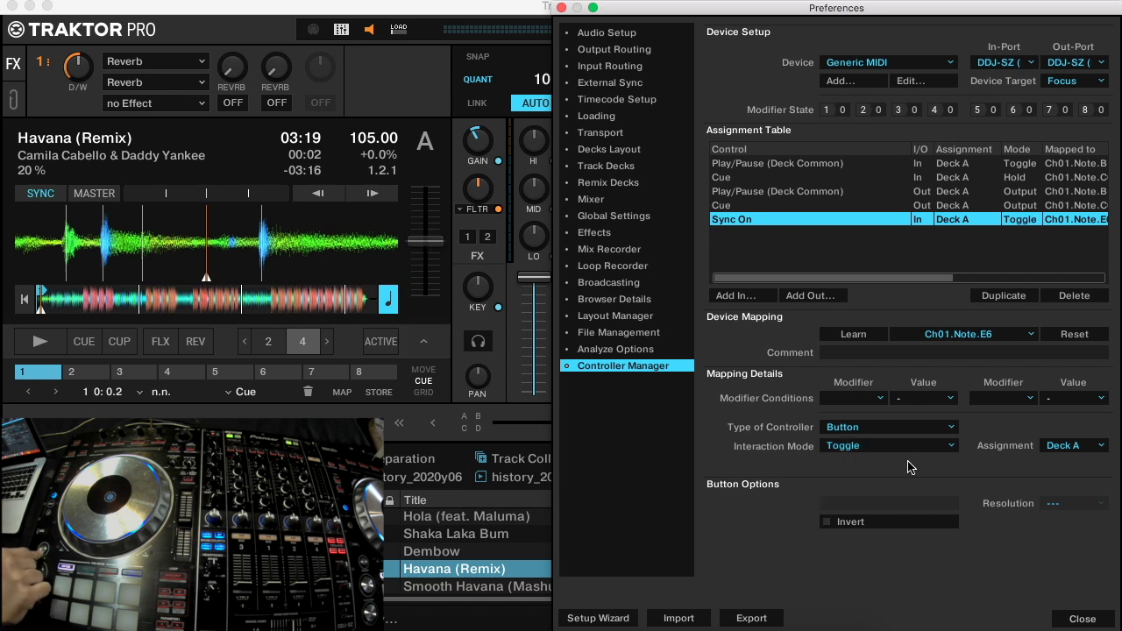
{"action": "left_click", "coordinate": [814, 298]}
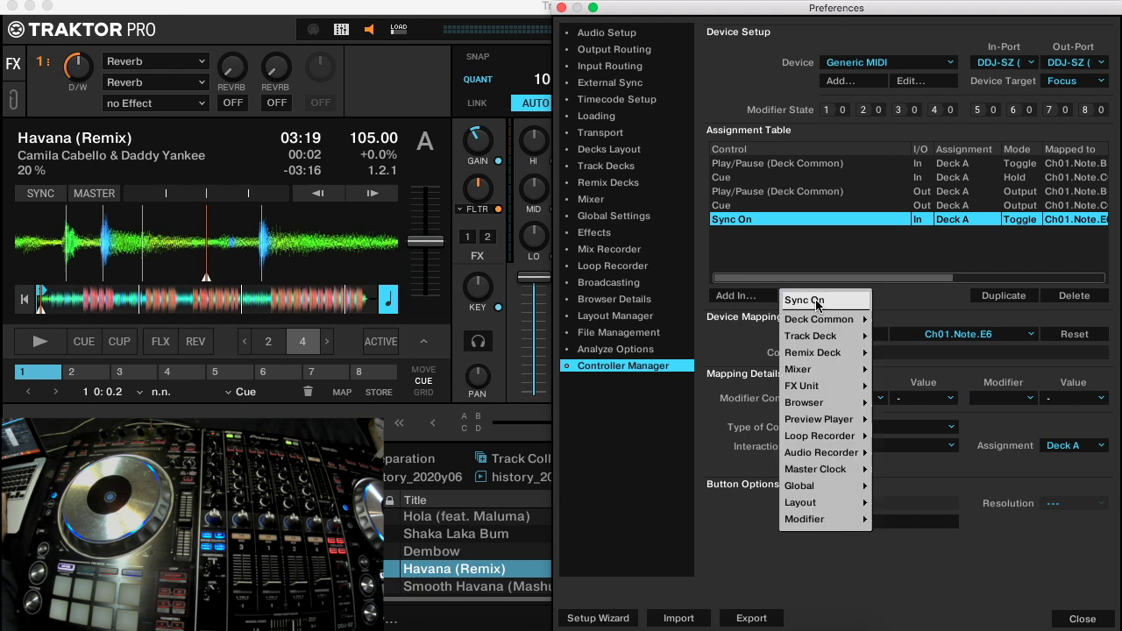
{"action": "left_click", "coordinate": [805, 301]}
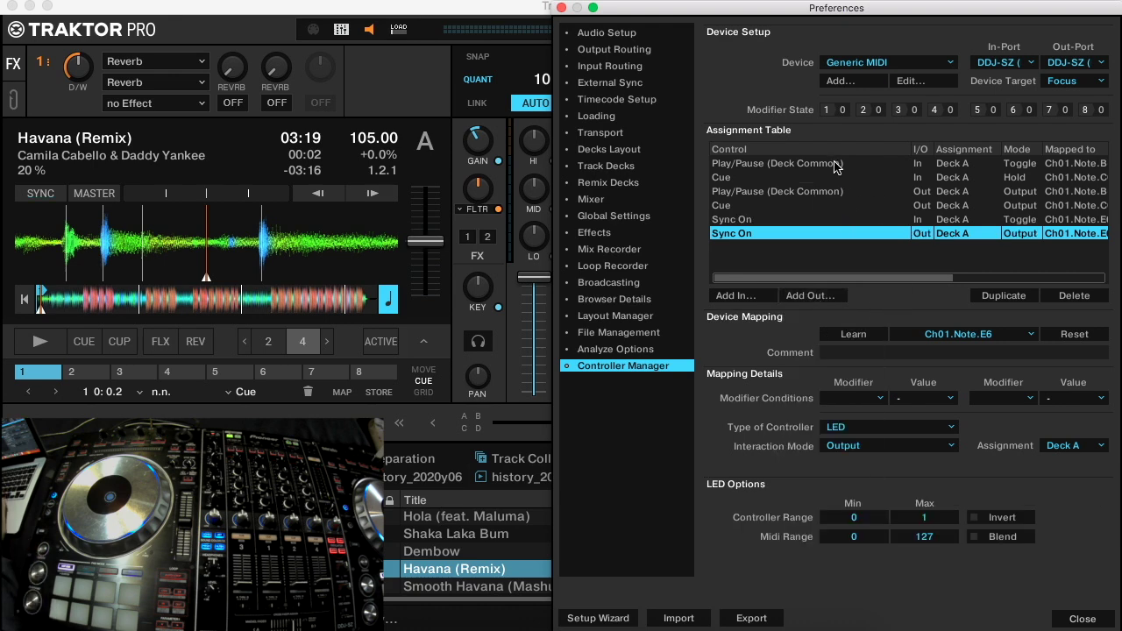
{"action": "left_click", "coordinate": [804, 165]}
{"action": "left_click", "coordinate": [803, 192]}
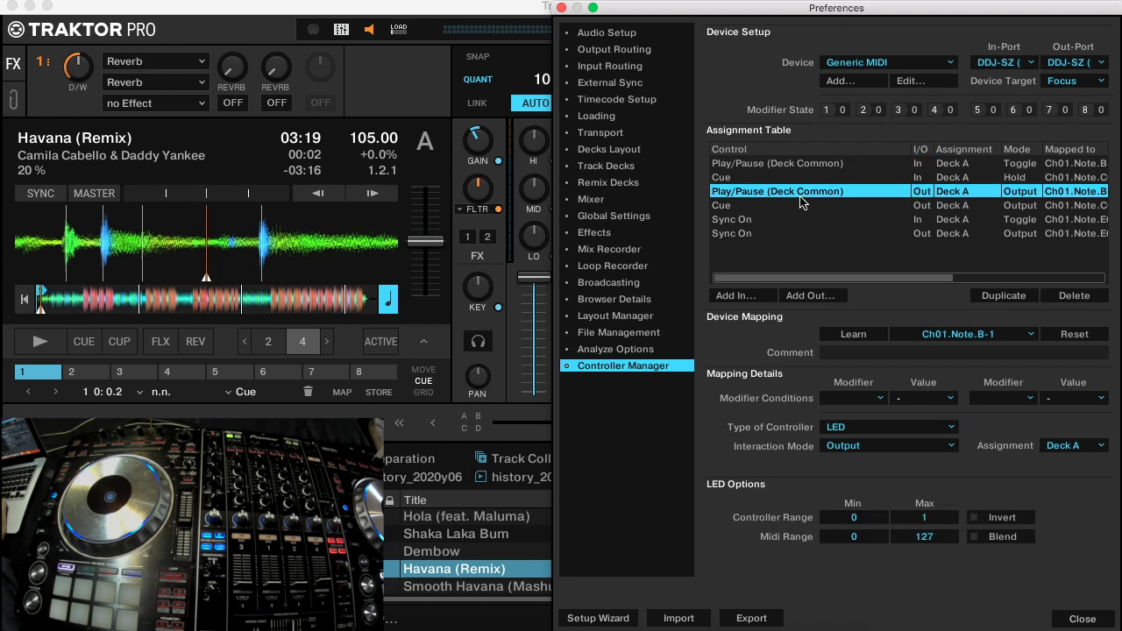
{"action": "left_click", "coordinate": [927, 167]}
{"action": "left_click", "coordinate": [927, 191]}
{"action": "left_click", "coordinate": [928, 167]}
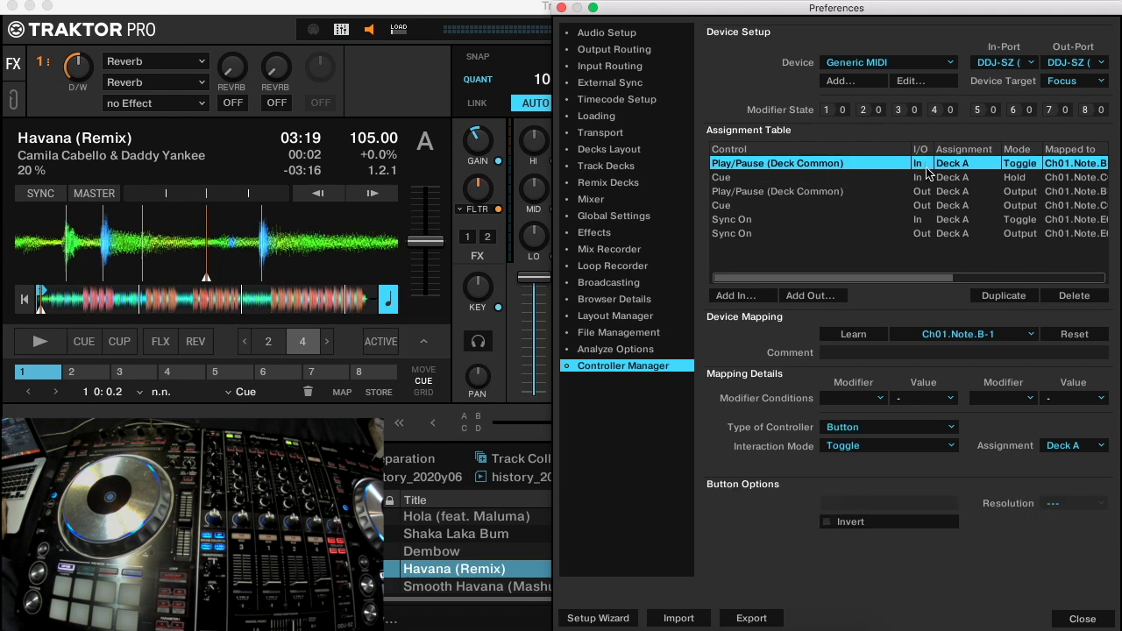
Step: Review the Deck A input and output assignments for Play/Pause, Cue and Sync On in the assignment table
{"action": "left_click", "coordinate": [928, 178]}
{"action": "left_click", "coordinate": [928, 164]}
{"action": "left_click", "coordinate": [926, 177]}
{"action": "left_click", "coordinate": [927, 192]}
{"action": "left_click", "coordinate": [929, 207]}
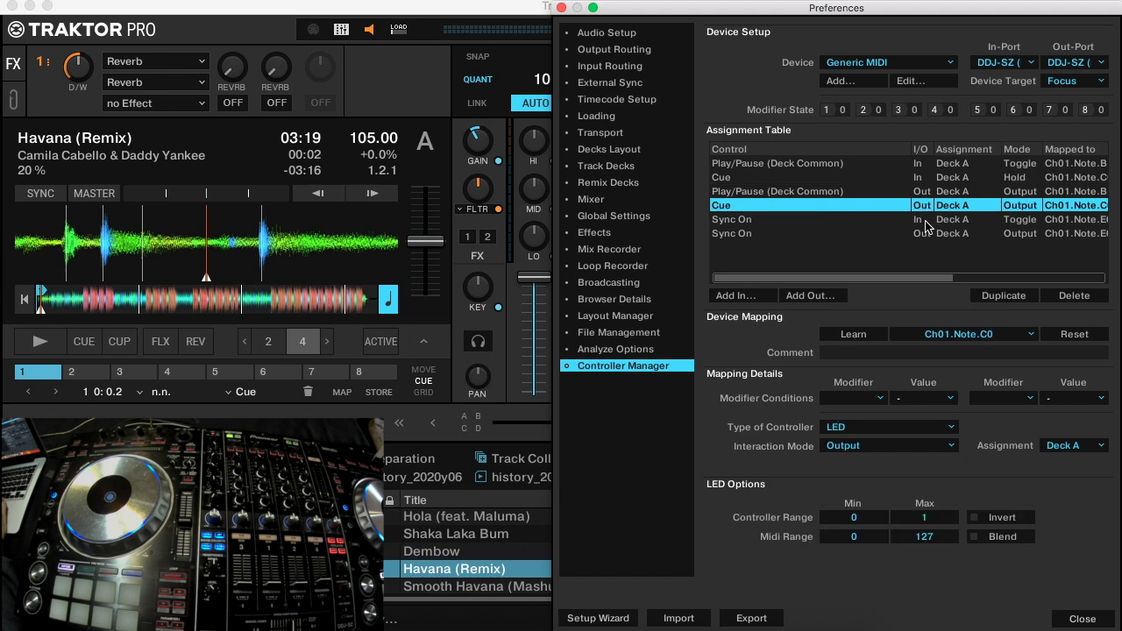
{"action": "left_click", "coordinate": [929, 221]}
{"action": "left_click", "coordinate": [927, 234]}
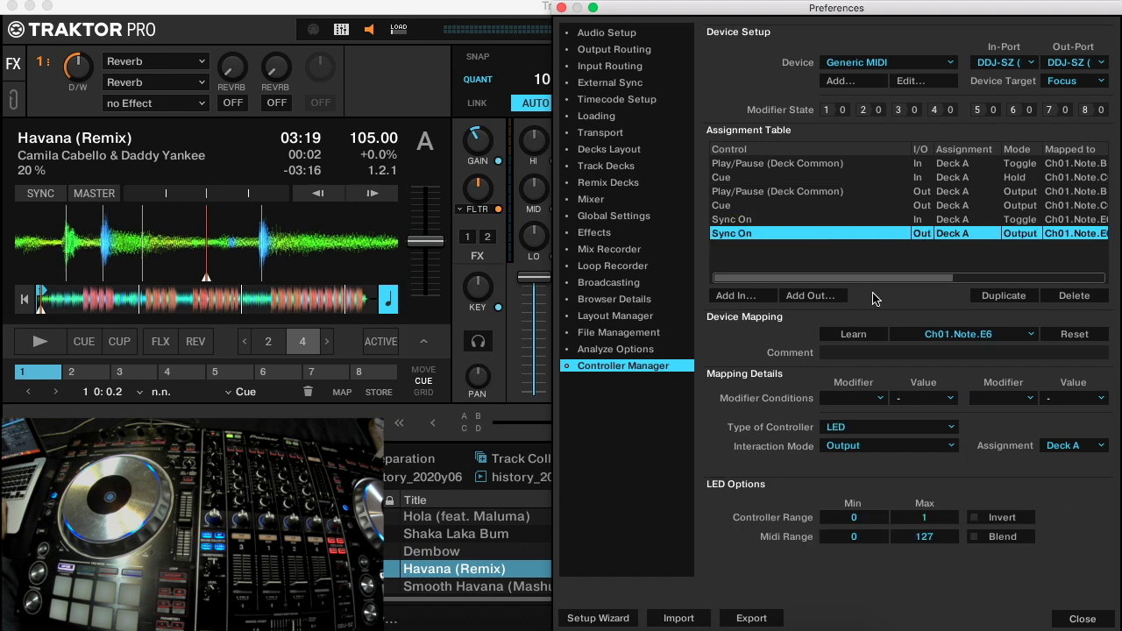
Step: Add a Loop Set input control and learn it from the controller's loop button as Ch01.Note.G#0
{"action": "left_click", "coordinate": [750, 300]}
{"action": "mouse_move", "coordinate": [755, 305]}
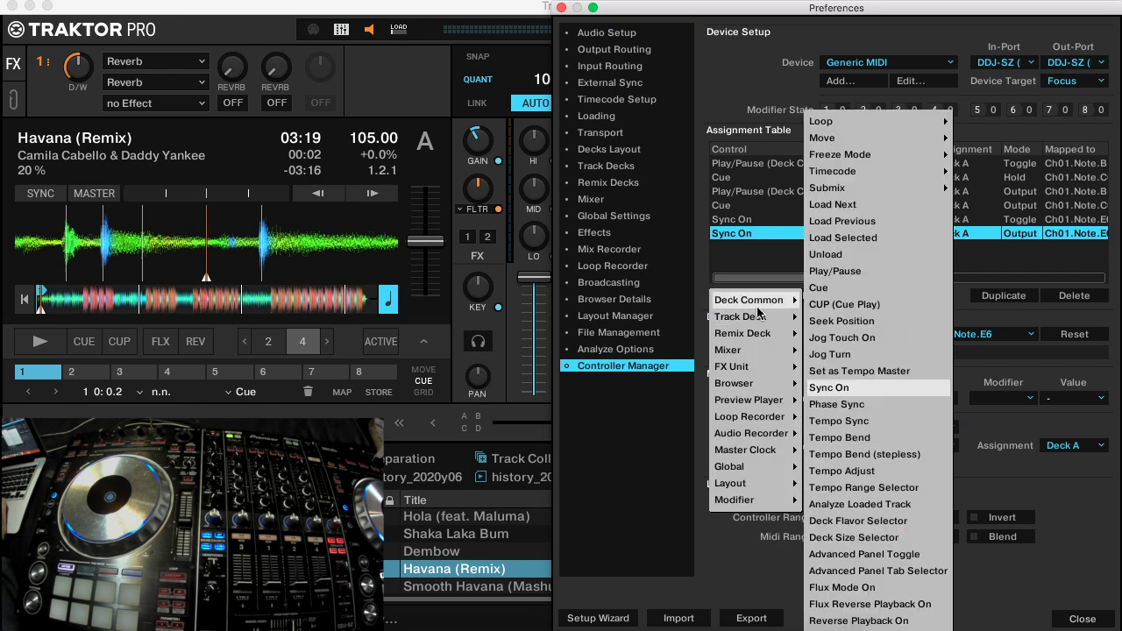
{"action": "mouse_move", "coordinate": [886, 124]}
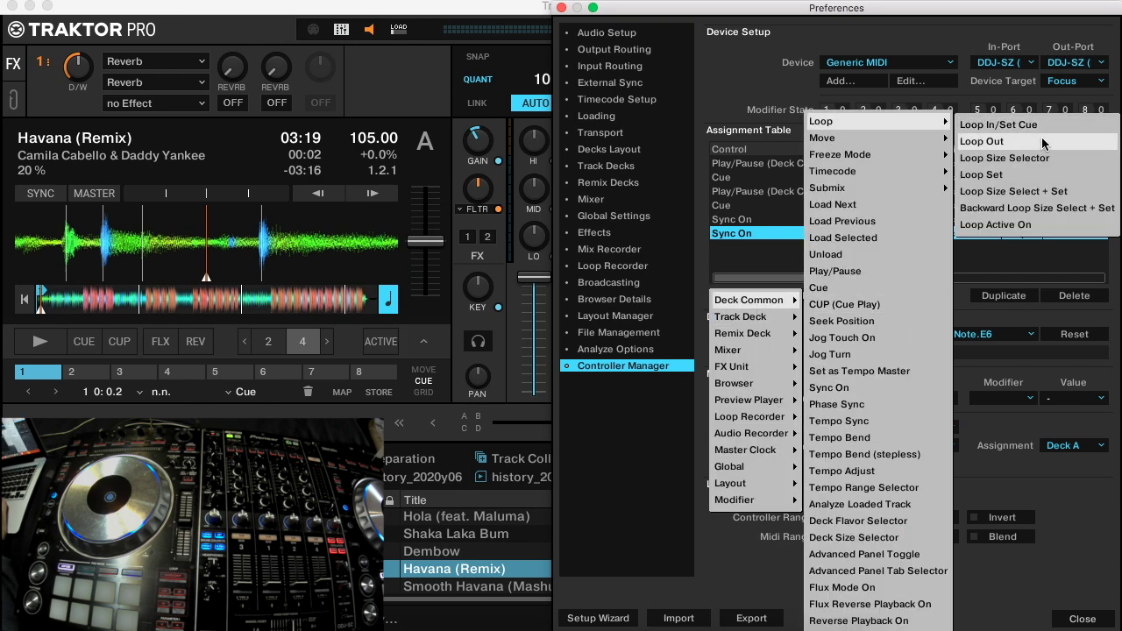
{"action": "left_click", "coordinate": [1003, 177]}
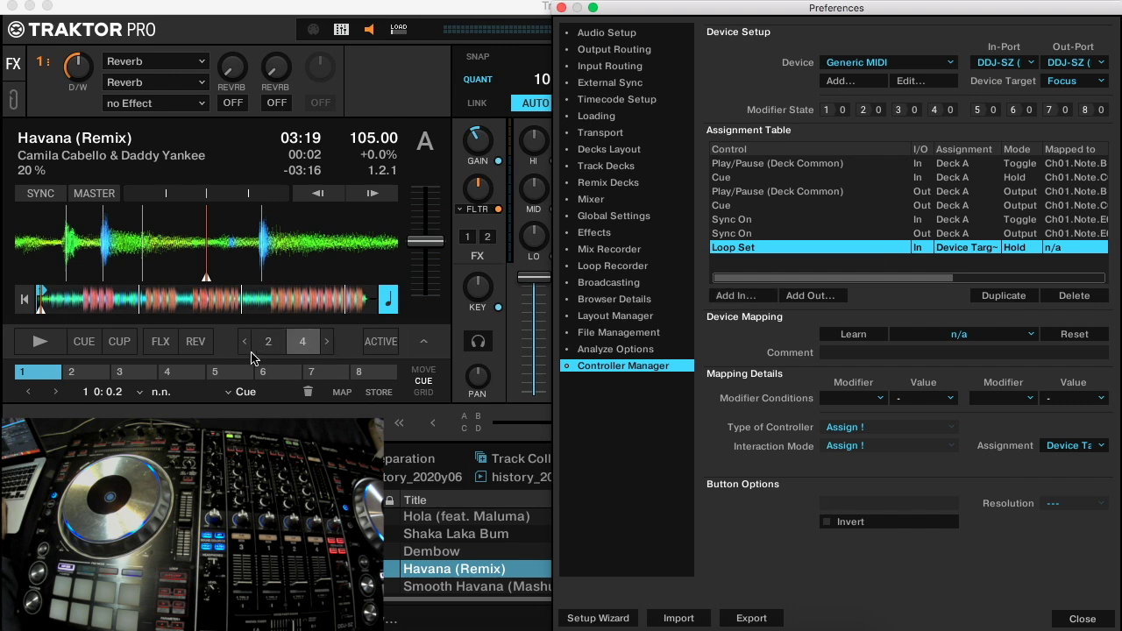
{"action": "left_click", "coordinate": [865, 334]}
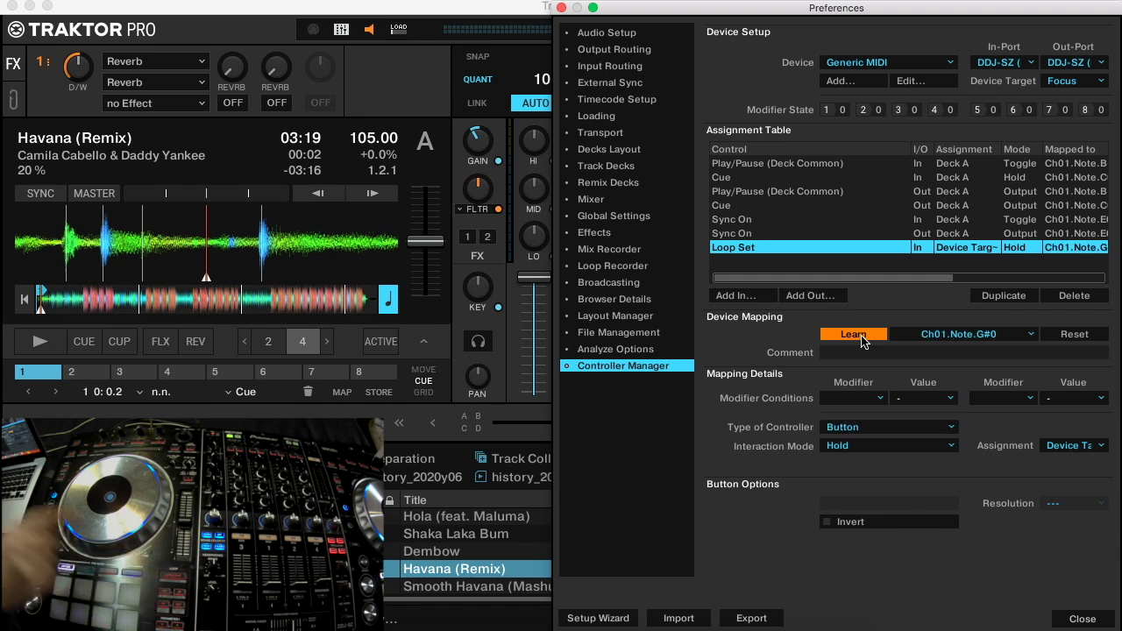
{"action": "left_click", "coordinate": [862, 340]}
Step: Assign the Loop Set input to Deck A with Hold interaction mode and add a matching Loop Set output assignment
{"action": "left_click", "coordinate": [1071, 446]}
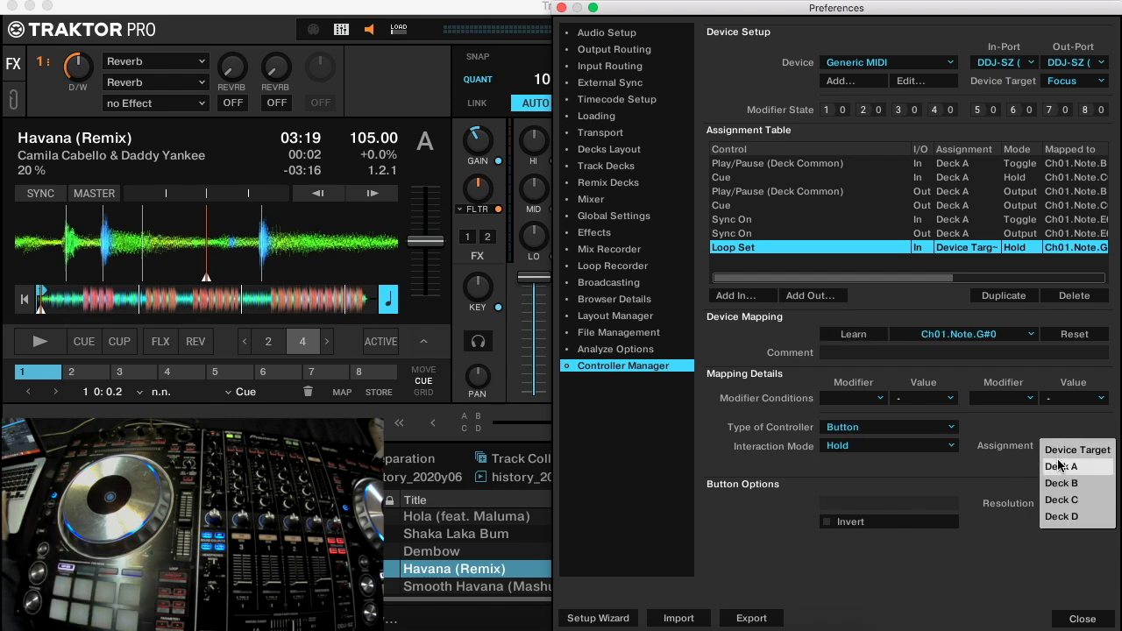
{"action": "left_click", "coordinate": [1065, 465]}
{"action": "left_click", "coordinate": [871, 453]}
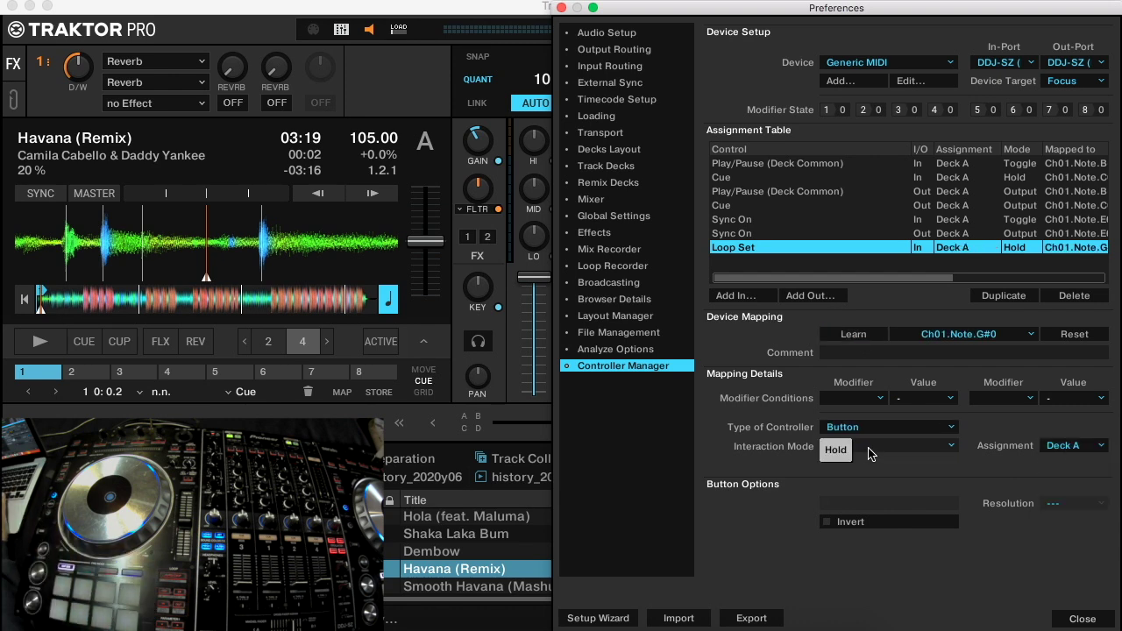
{"action": "left_click", "coordinate": [871, 453]}
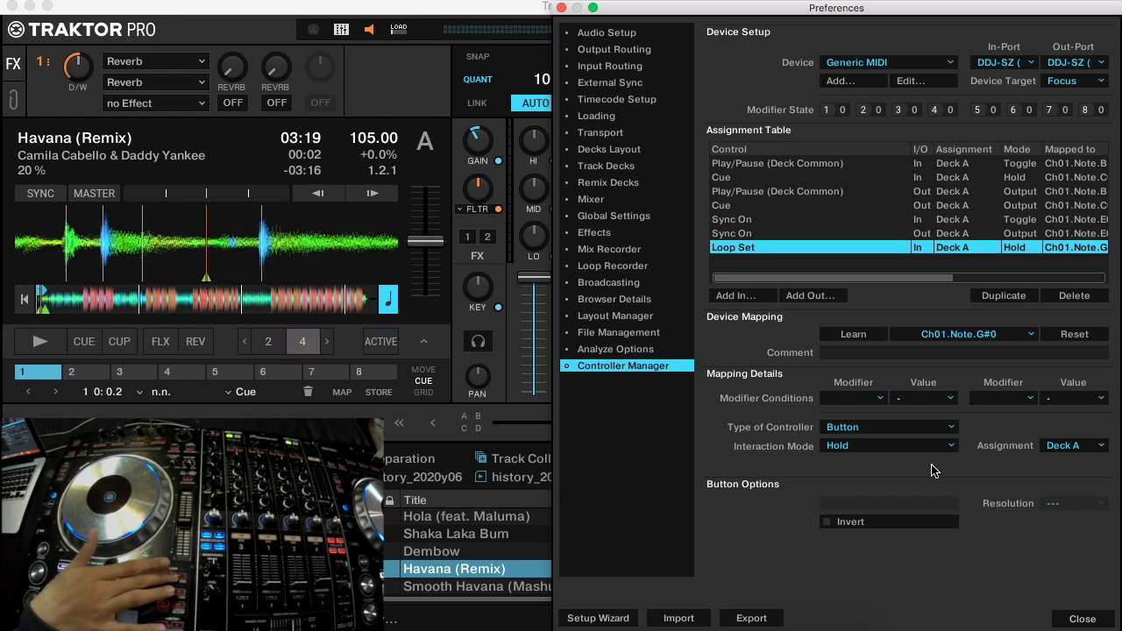
{"action": "left_click", "coordinate": [794, 296]}
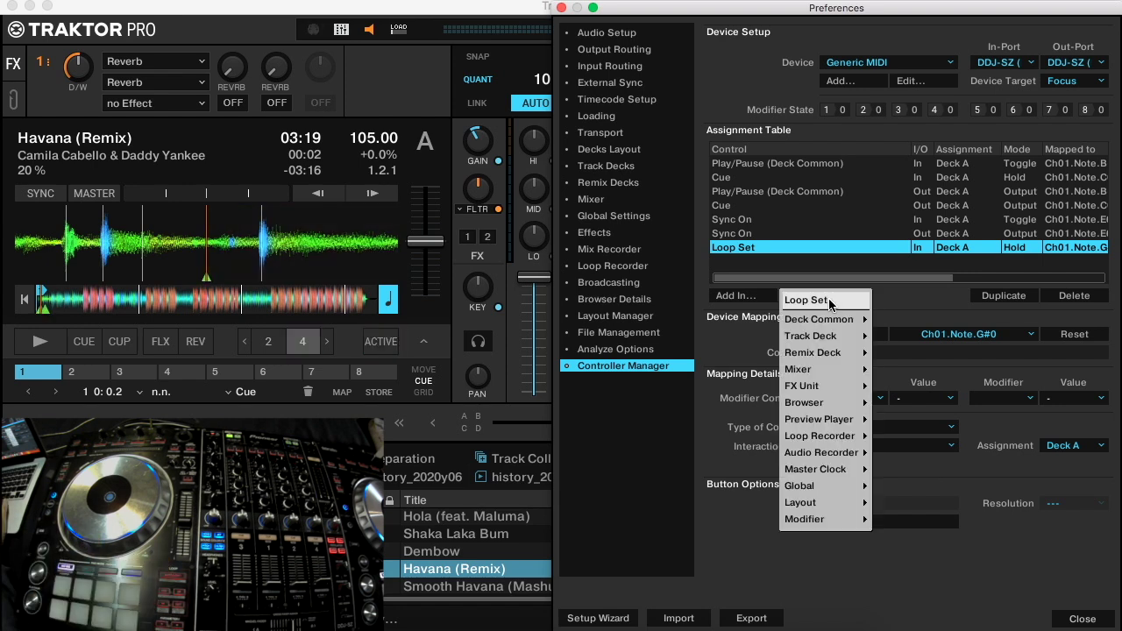
{"action": "left_click", "coordinate": [829, 300]}
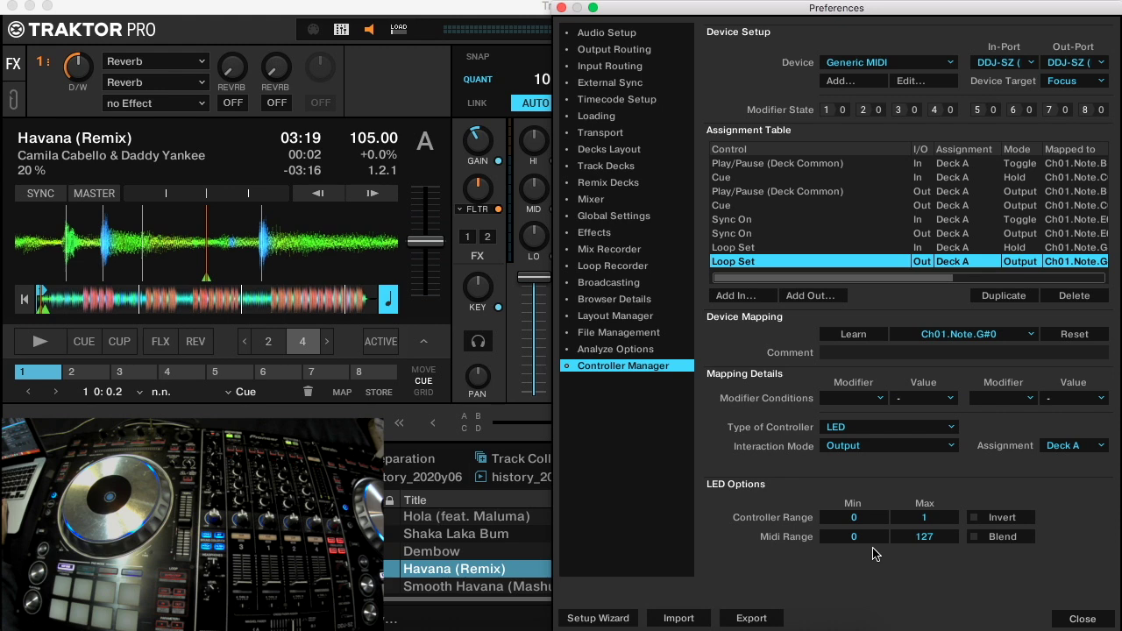
Step: Add a Loop Size Selector input control, learn it as Ch01.Note.F#0 and assign it to Deck A
{"action": "left_click", "coordinate": [745, 296]}
{"action": "mouse_move", "coordinate": [889, 121]}
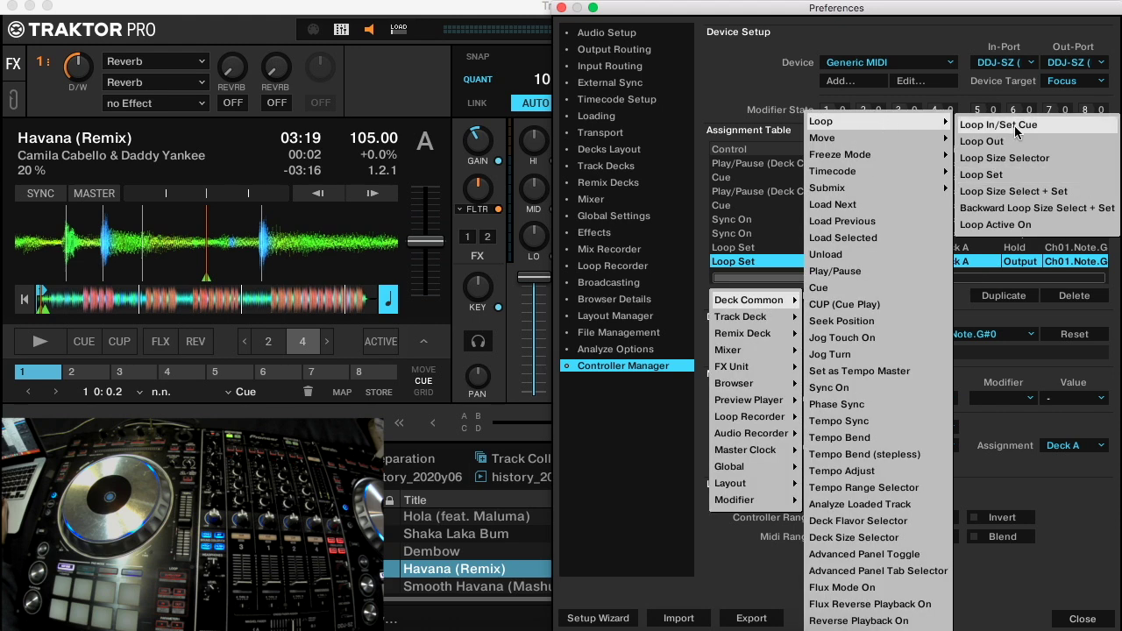
{"action": "left_click", "coordinate": [1008, 158]}
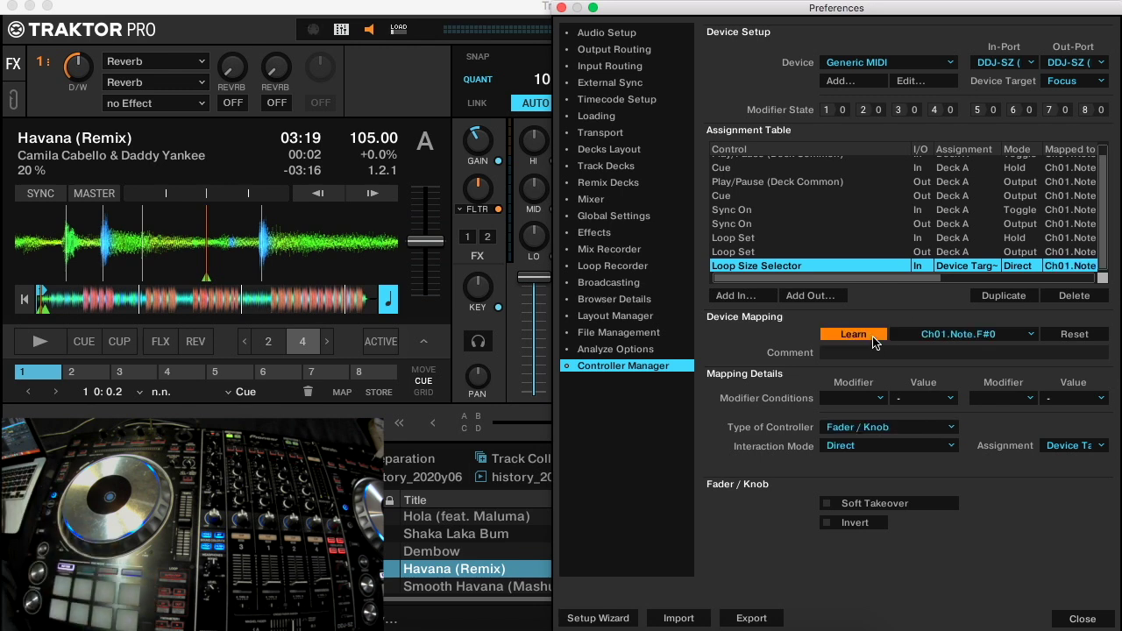
{"action": "left_click", "coordinate": [874, 342]}
{"action": "left_click", "coordinate": [1073, 446]}
{"action": "left_click", "coordinate": [1061, 464]}
Step: Set the Ch01.Note.F#0 Loop Size Selector input to Button type with Dec interaction mode and add its matching output assignment
{"action": "left_click", "coordinate": [885, 427]}
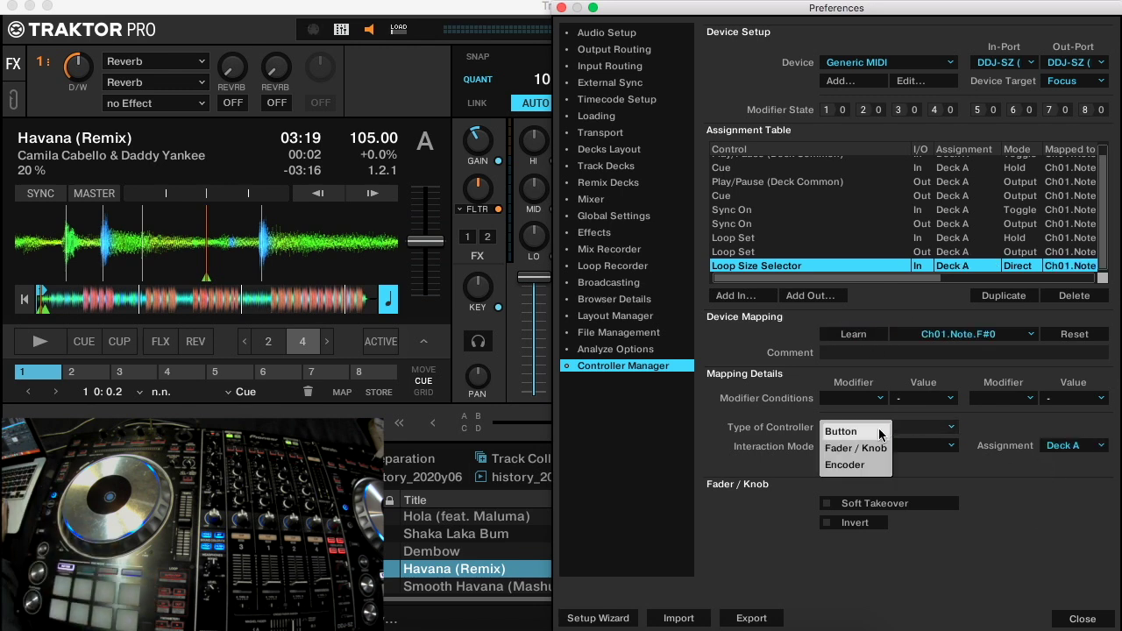
{"action": "left_click", "coordinate": [840, 433]}
{"action": "left_click", "coordinate": [872, 447]}
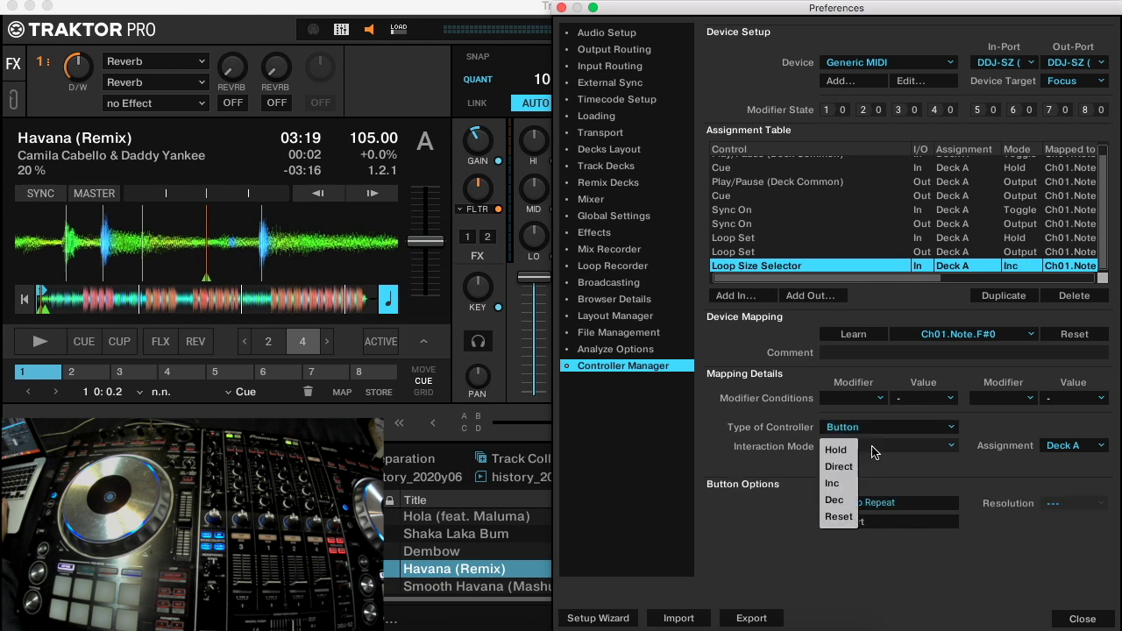
{"action": "left_click", "coordinate": [840, 500]}
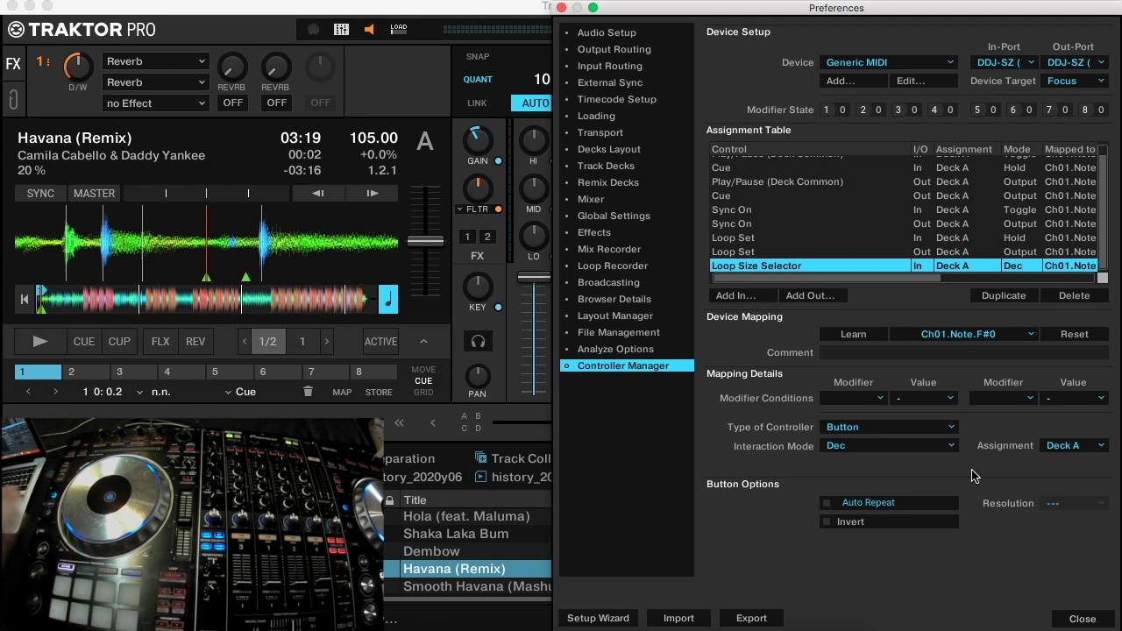
{"action": "left_click", "coordinate": [812, 296]}
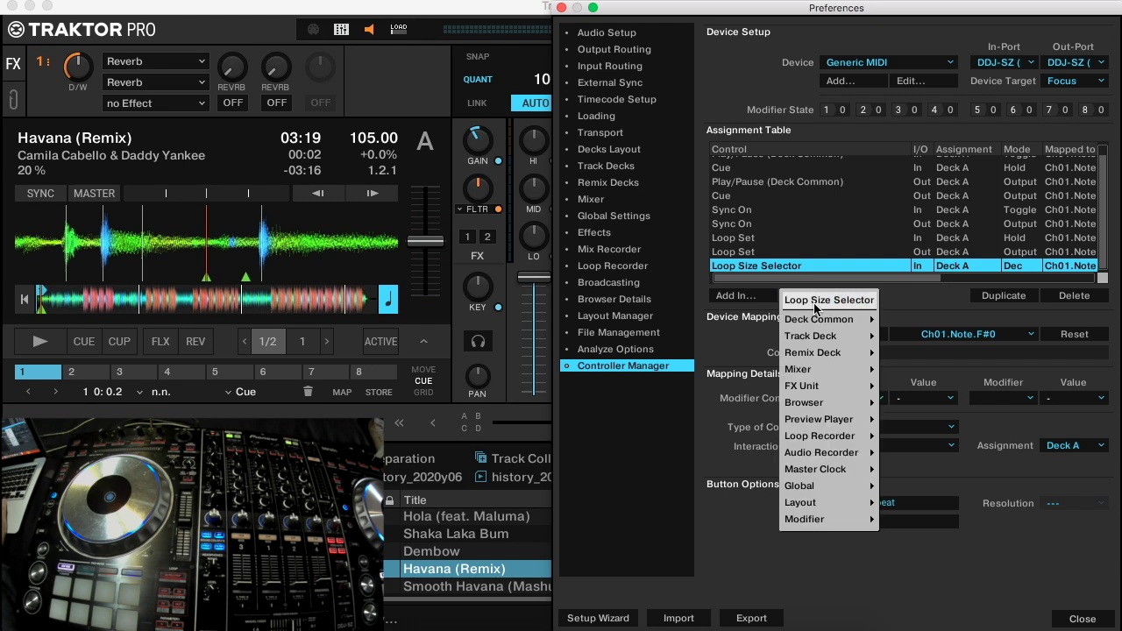
{"action": "left_click", "coordinate": [816, 303]}
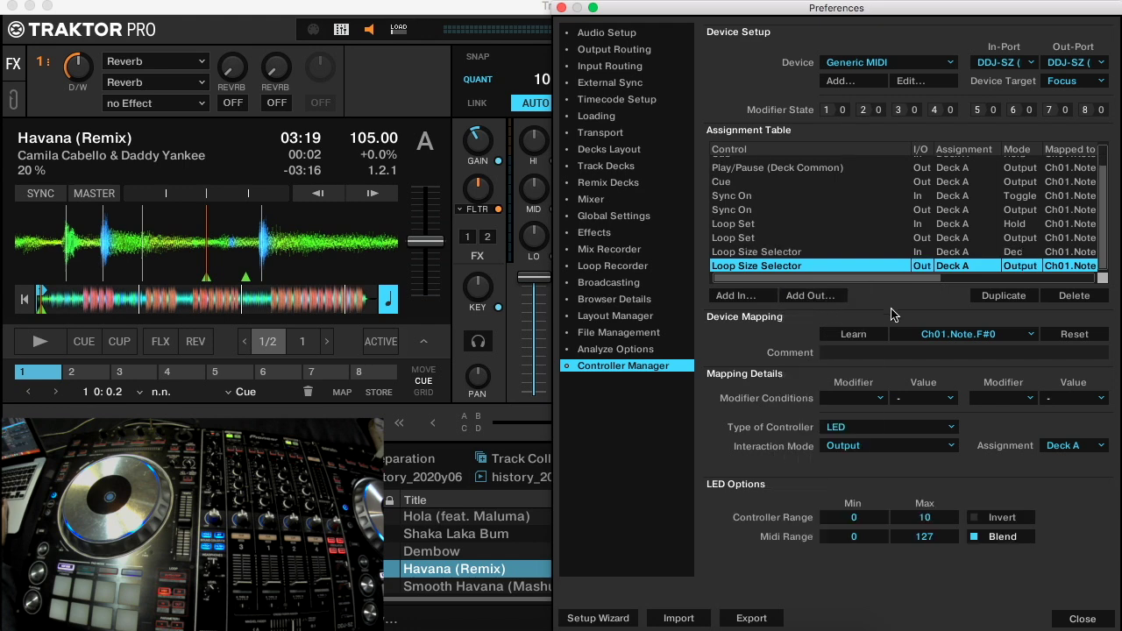
Step: Add a second Loop Size Selector input control for Deck A and learn it from the controller as Ch01.Note.G0
{"action": "left_click", "coordinate": [769, 297]}
{"action": "mouse_move", "coordinate": [763, 301]}
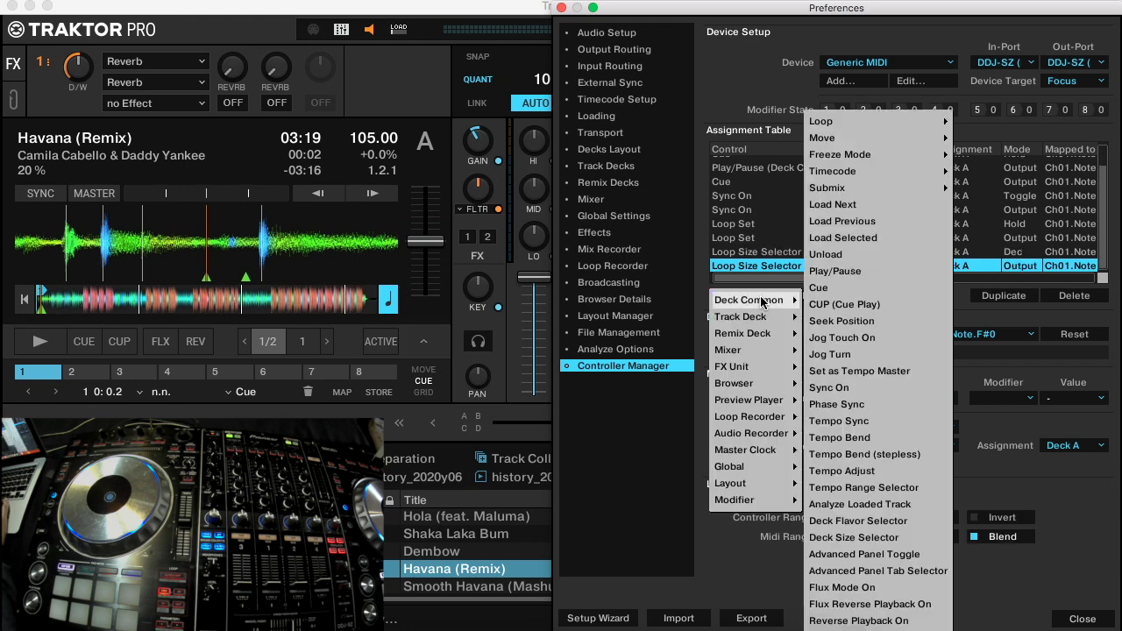
{"action": "mouse_move", "coordinate": [876, 121]}
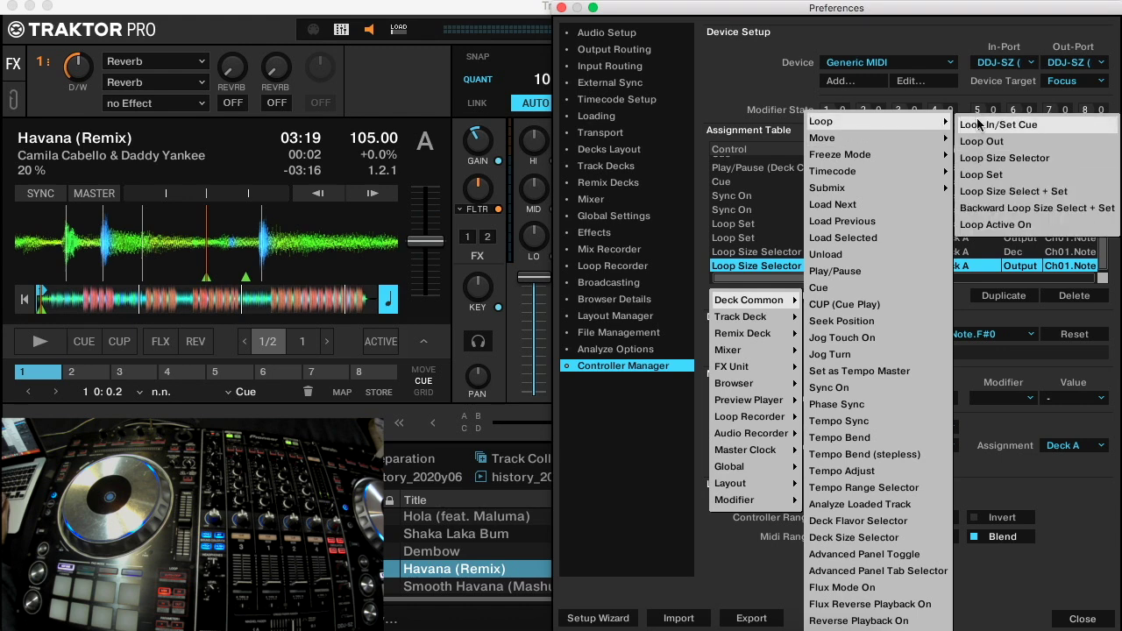
{"action": "left_click", "coordinate": [997, 159]}
{"action": "left_click", "coordinate": [1051, 446]}
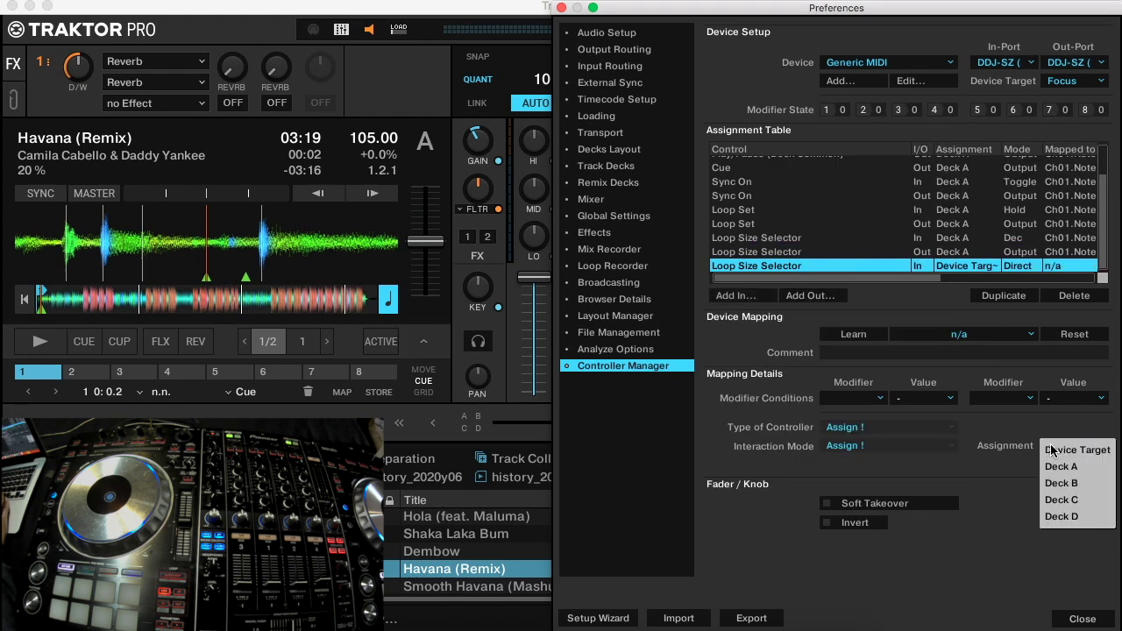
{"action": "left_click", "coordinate": [1053, 468]}
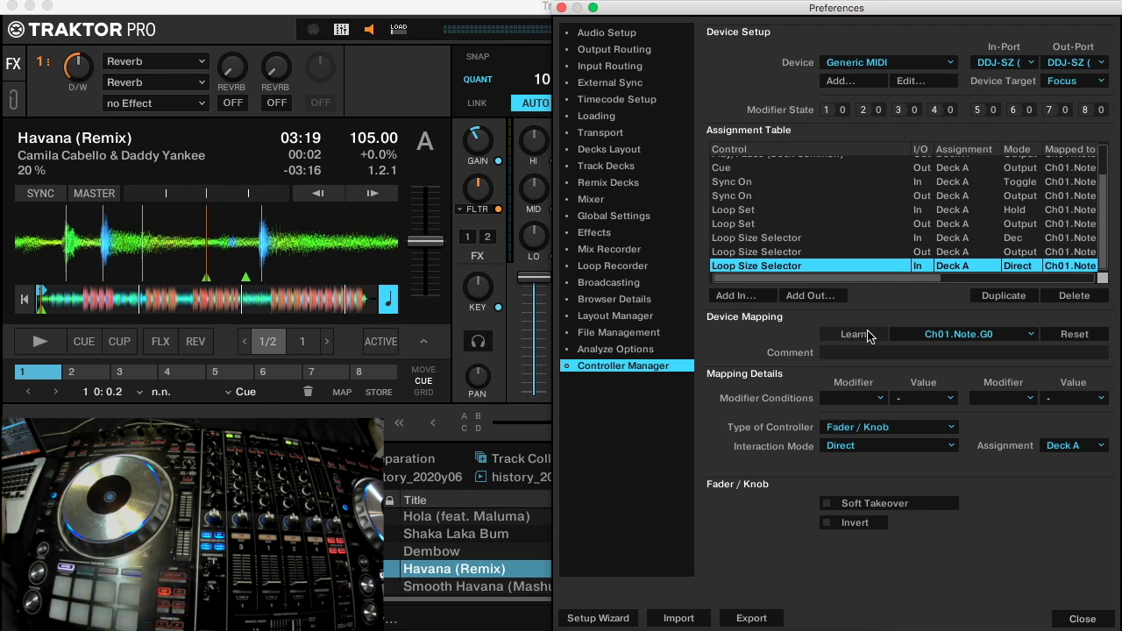
Step: Set the Ch01.Note.G0 Loop Size Selector input to Button type with Inc interaction mode and add its matching output assignment
{"action": "left_click", "coordinate": [842, 446]}
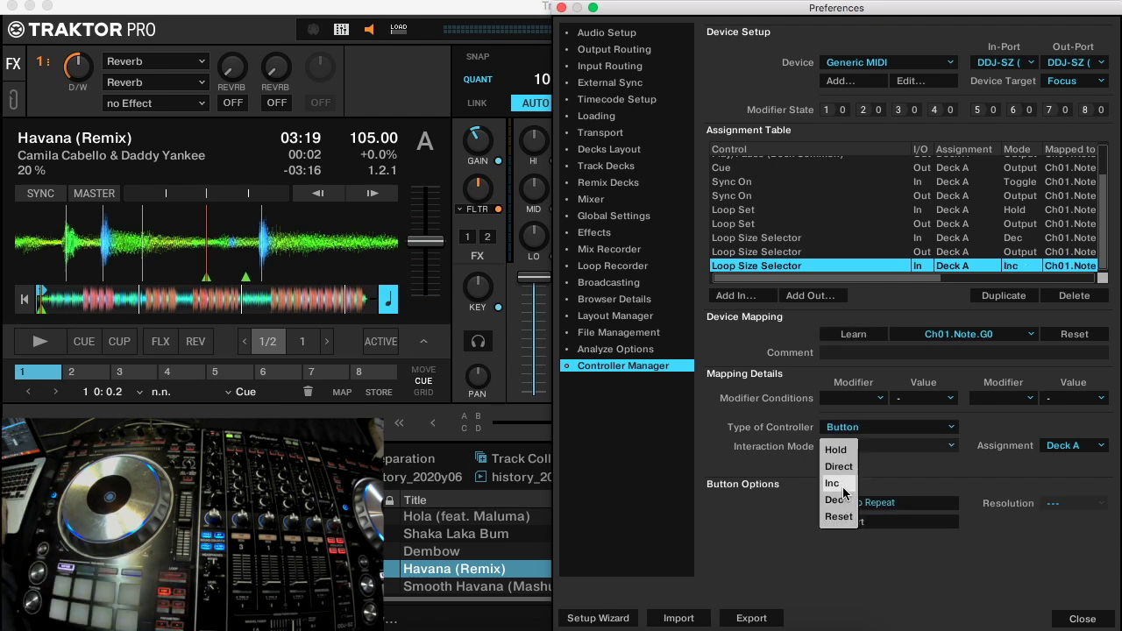
{"action": "left_click", "coordinate": [837, 483]}
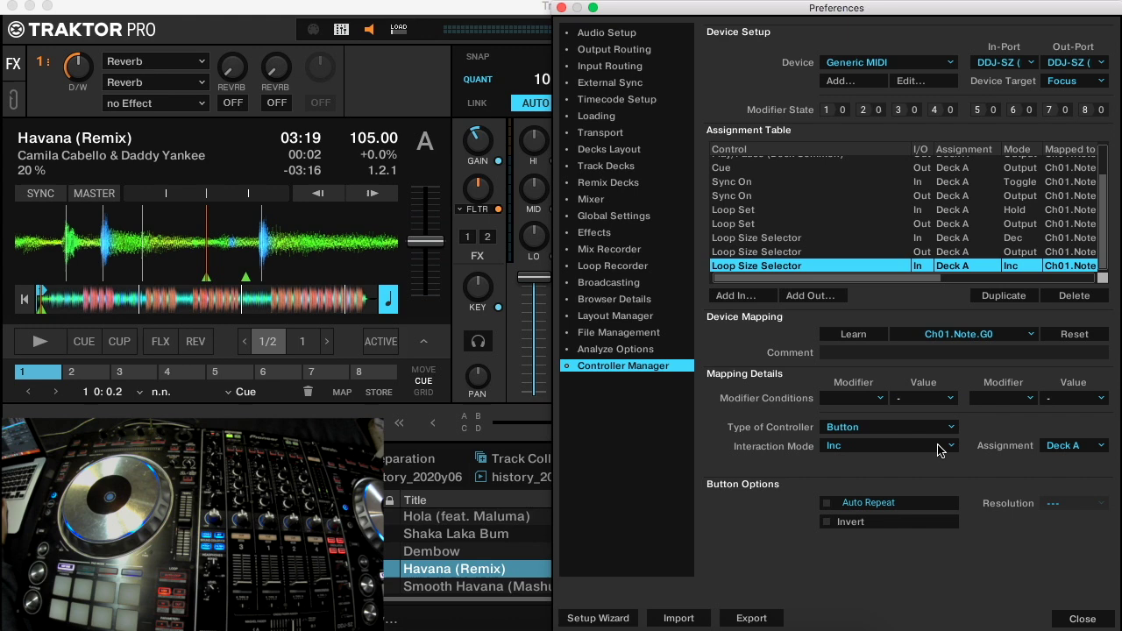
{"action": "left_click", "coordinate": [833, 305]}
{"action": "left_click", "coordinate": [868, 309]}
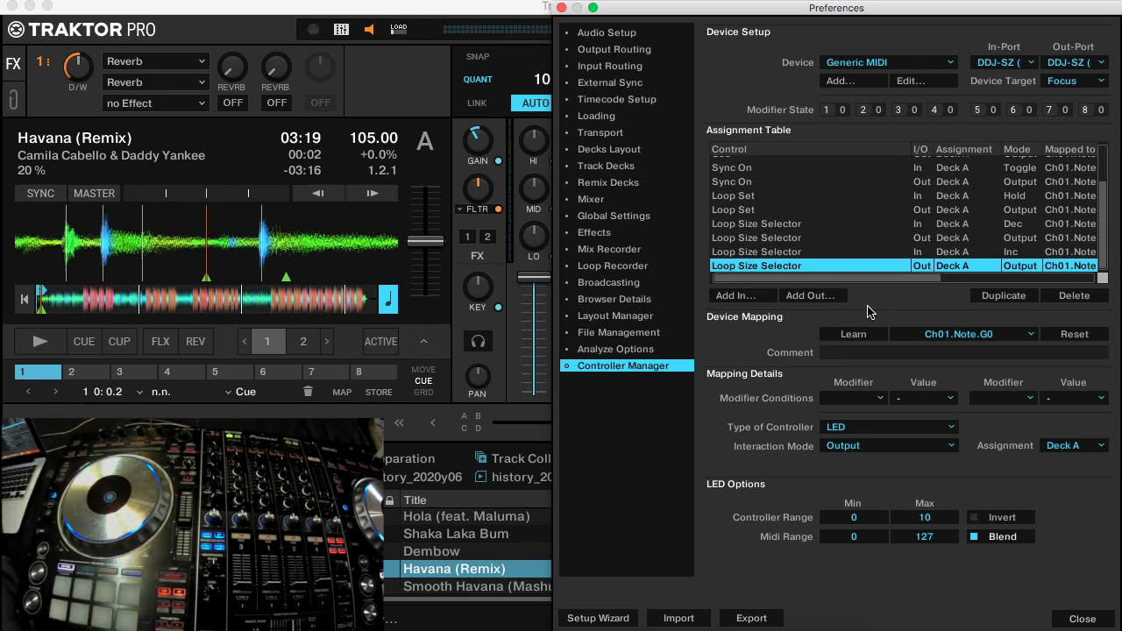
{"action": "left_click", "coordinate": [810, 252]}
{"action": "left_click", "coordinate": [807, 225]}
{"action": "left_click", "coordinate": [805, 266]}
Step: Add a Loop In/Set Cue input control for Deck A, learned as Ch01.Note.E0, with a matching output assignment
{"action": "left_click", "coordinate": [758, 302]}
{"action": "mouse_move", "coordinate": [761, 300]}
{"action": "mouse_move", "coordinate": [930, 121]}
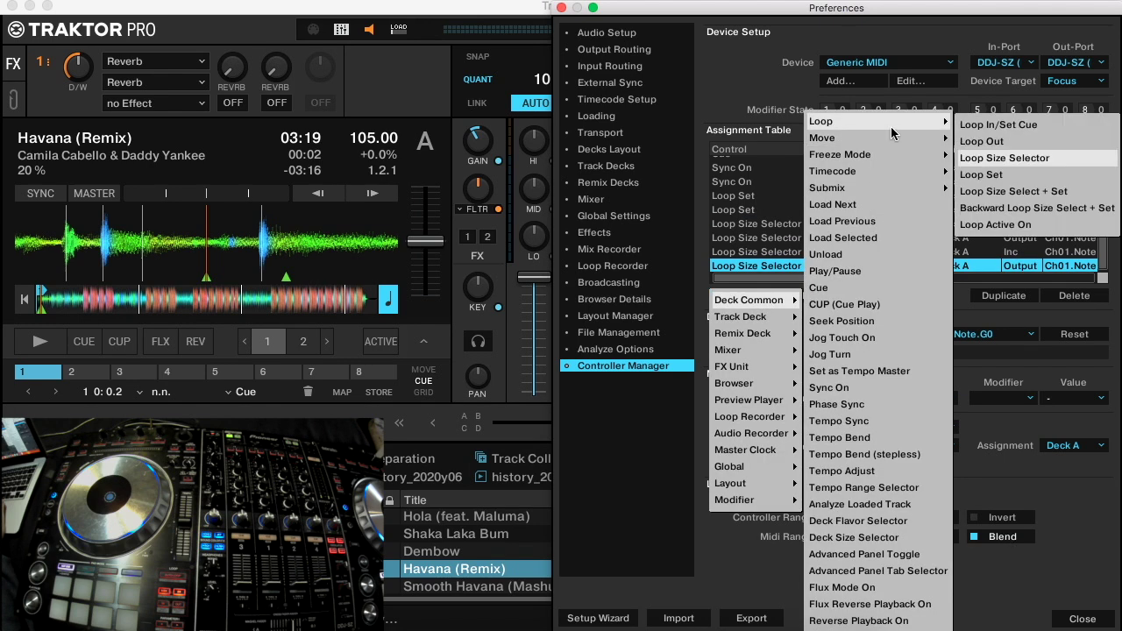
{"action": "left_click", "coordinate": [1053, 126]}
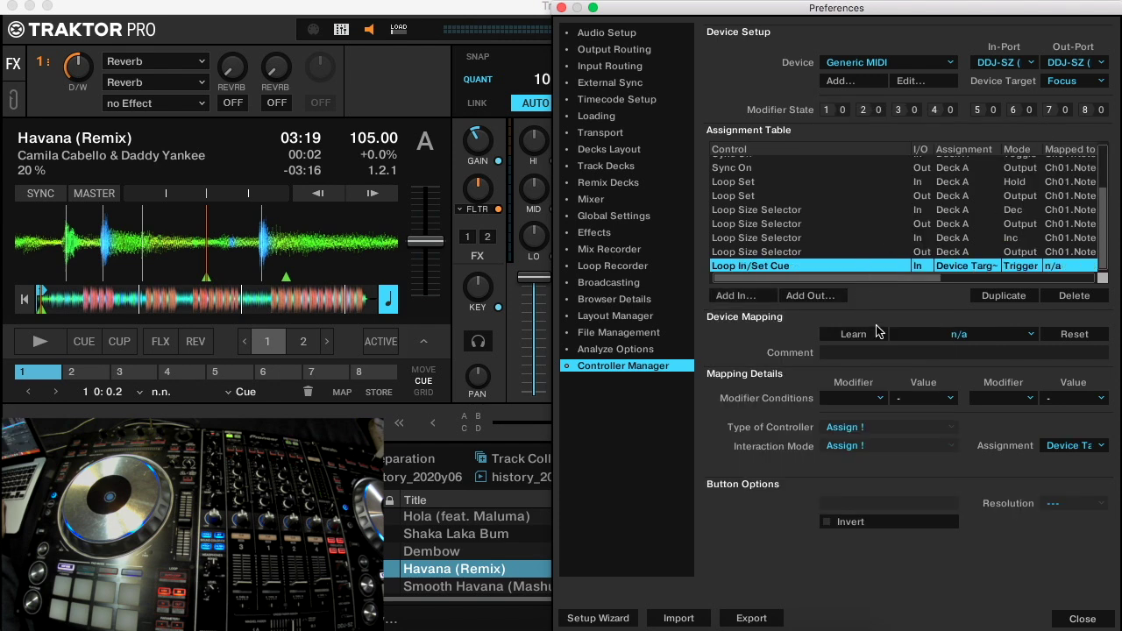
{"action": "left_click", "coordinate": [1075, 448]}
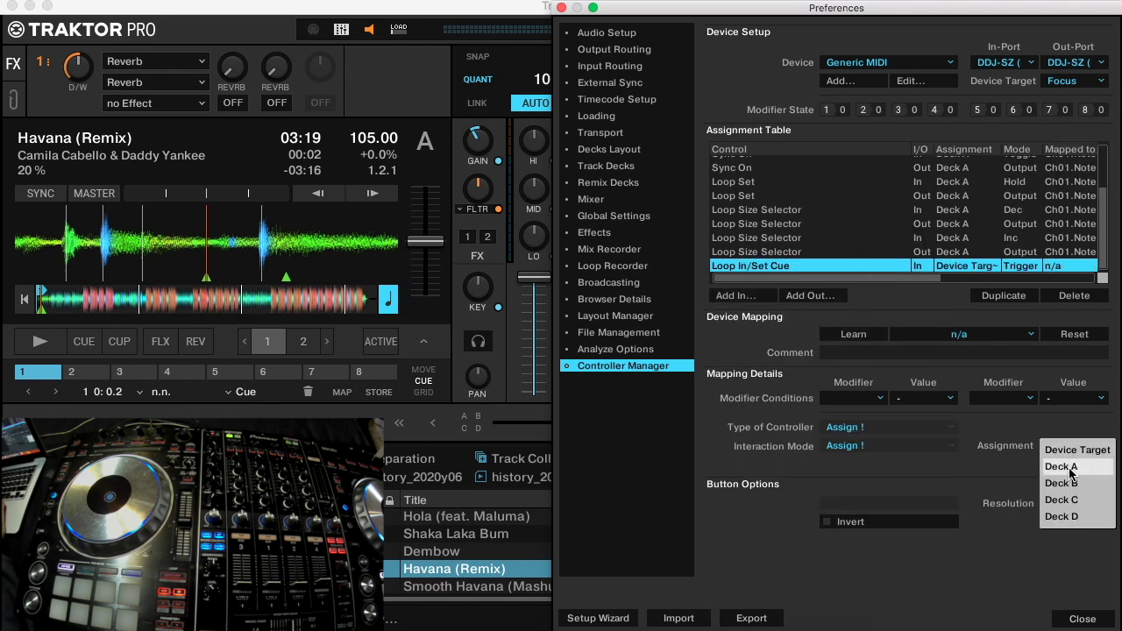
{"action": "left_click", "coordinate": [1070, 468]}
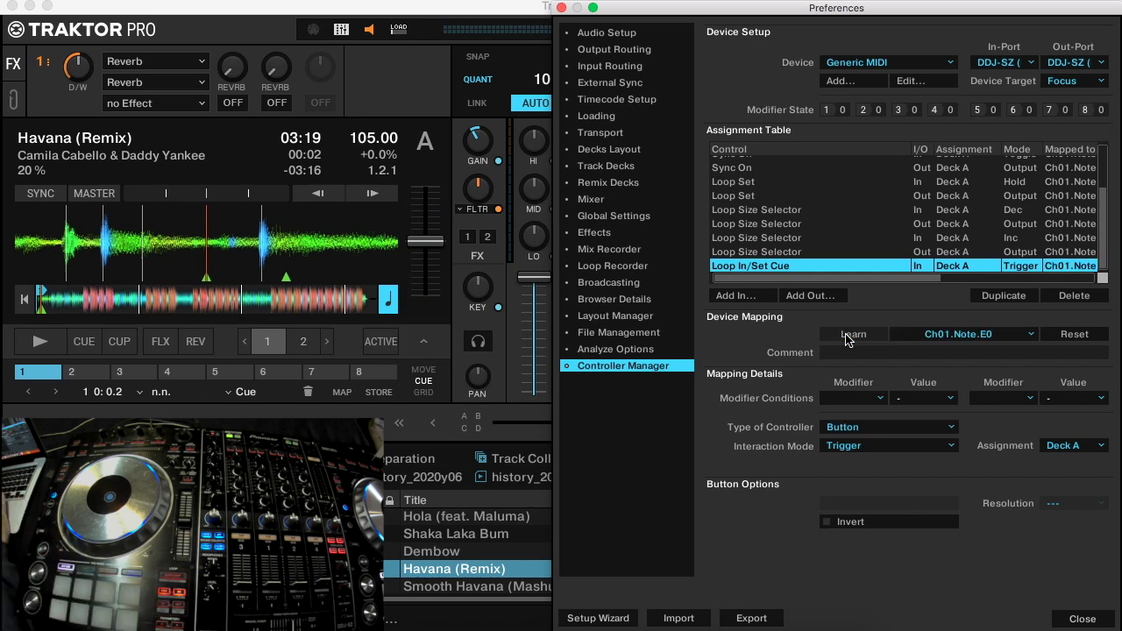
{"action": "left_click", "coordinate": [806, 295]}
{"action": "left_click", "coordinate": [820, 301]}
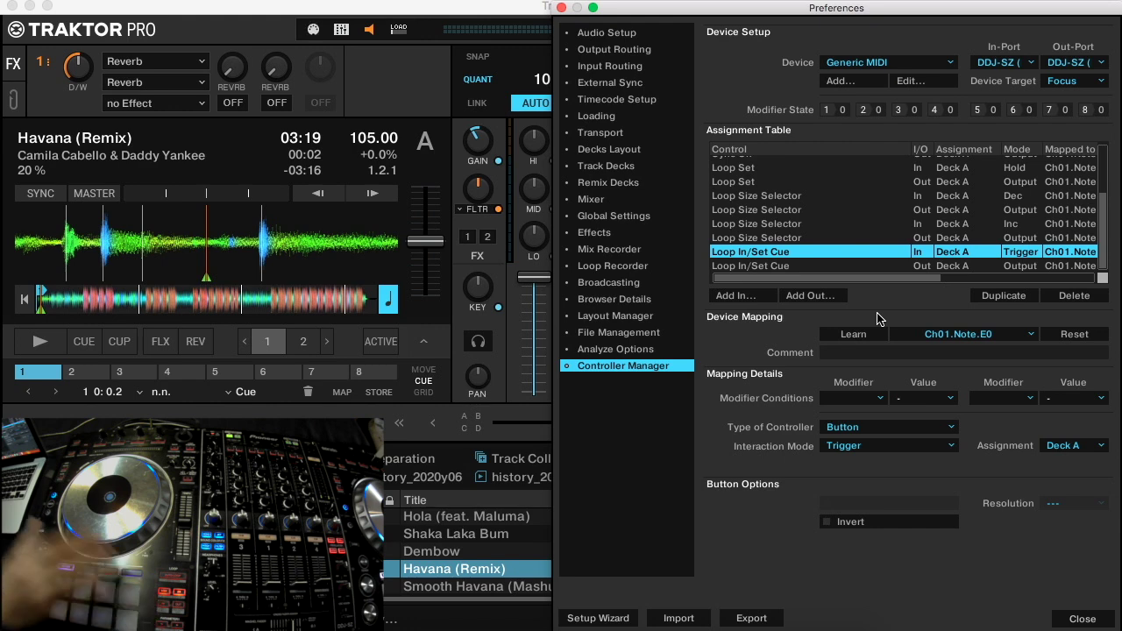
Step: Add a Loop Out input control, learn it from the controller as Ch01.Note.F0, and add a matching output assignment
{"action": "left_click", "coordinate": [738, 296]}
{"action": "mouse_move", "coordinate": [763, 307]}
{"action": "mouse_move", "coordinate": [882, 143]}
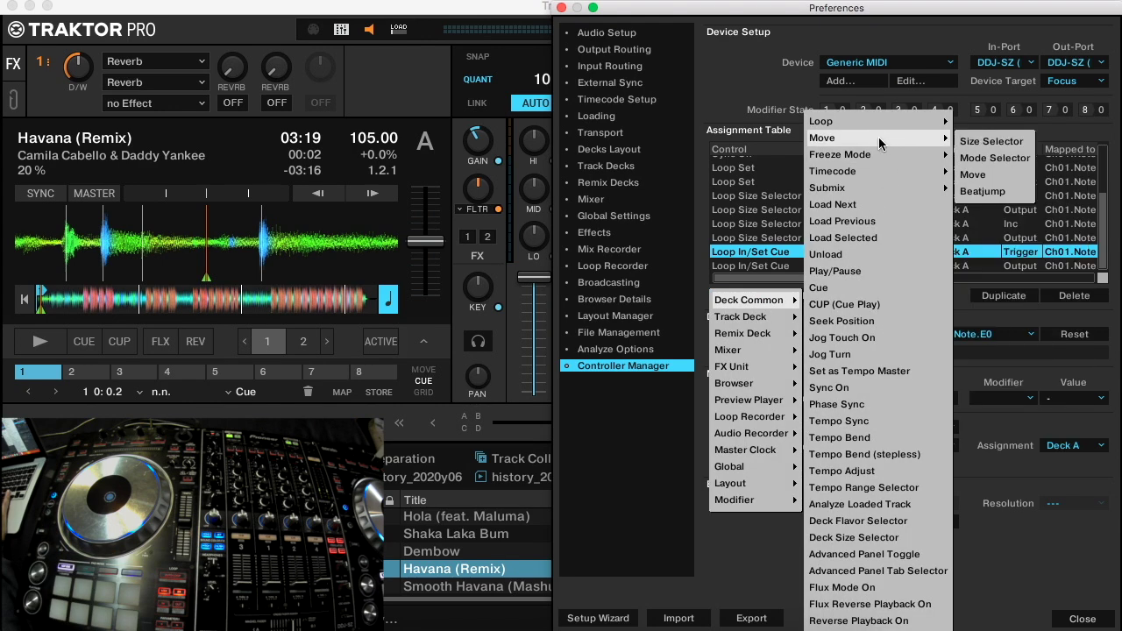
{"action": "mouse_move", "coordinate": [820, 121]}
{"action": "left_click", "coordinate": [991, 138]}
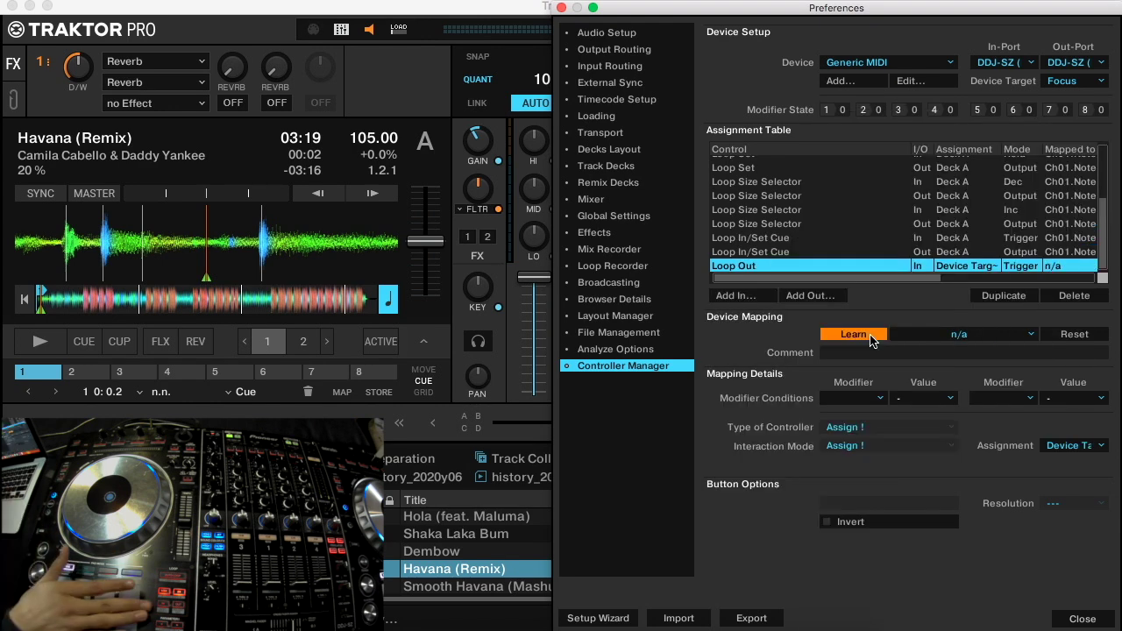
{"action": "left_click", "coordinate": [855, 334]}
{"action": "left_click", "coordinate": [810, 296]}
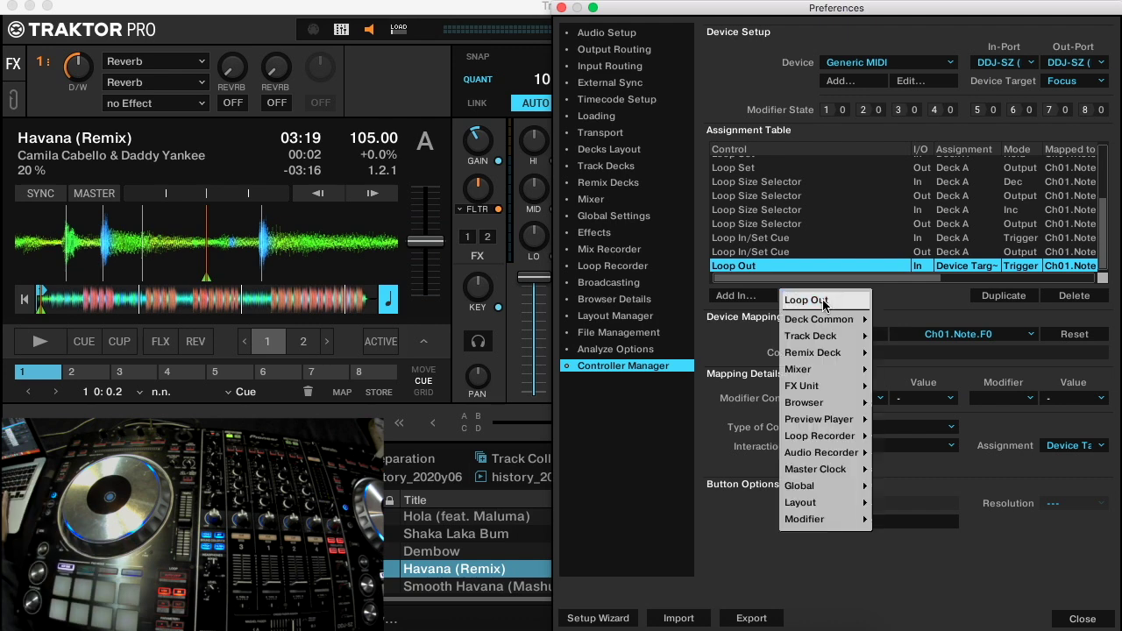
{"action": "left_click", "coordinate": [824, 307]}
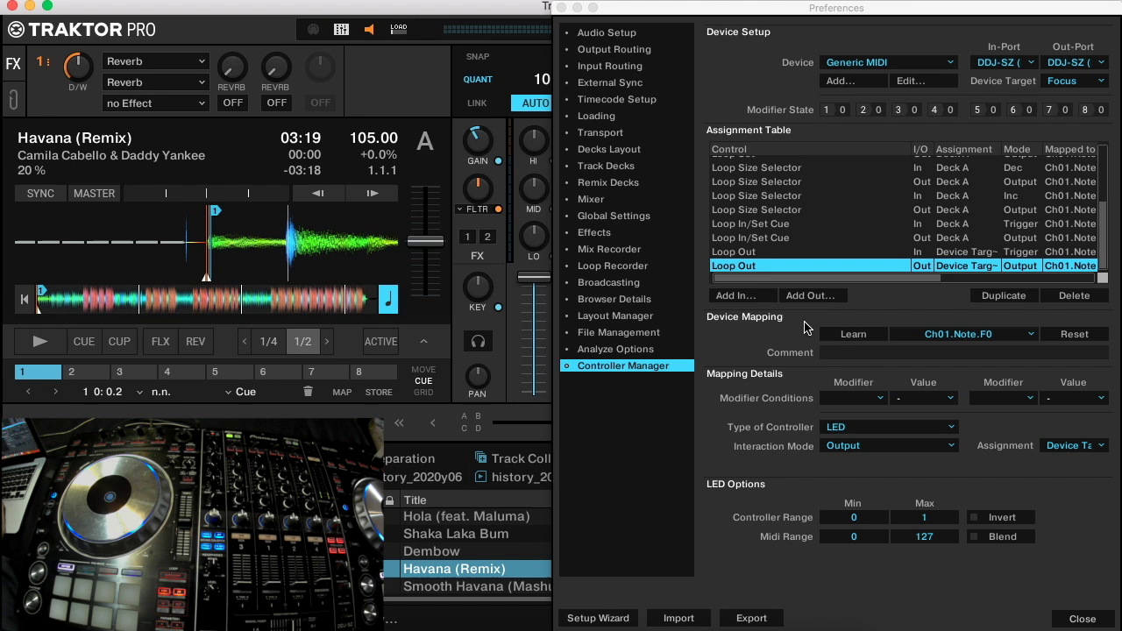
Step: Add a Tempo Adjust input control as a Fader / Knob for Deck A, learned from the controller as Ch01.CC.032+Ch01.CC.00
{"action": "left_click", "coordinate": [752, 297]}
{"action": "mouse_move", "coordinate": [751, 302]}
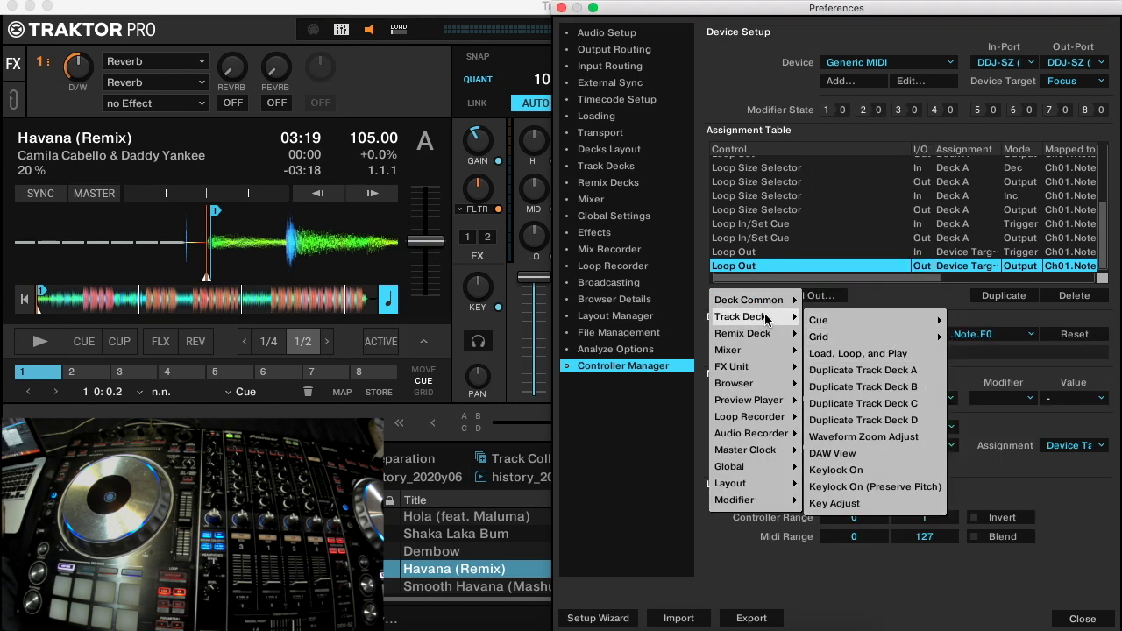
{"action": "left_click", "coordinate": [873, 471]}
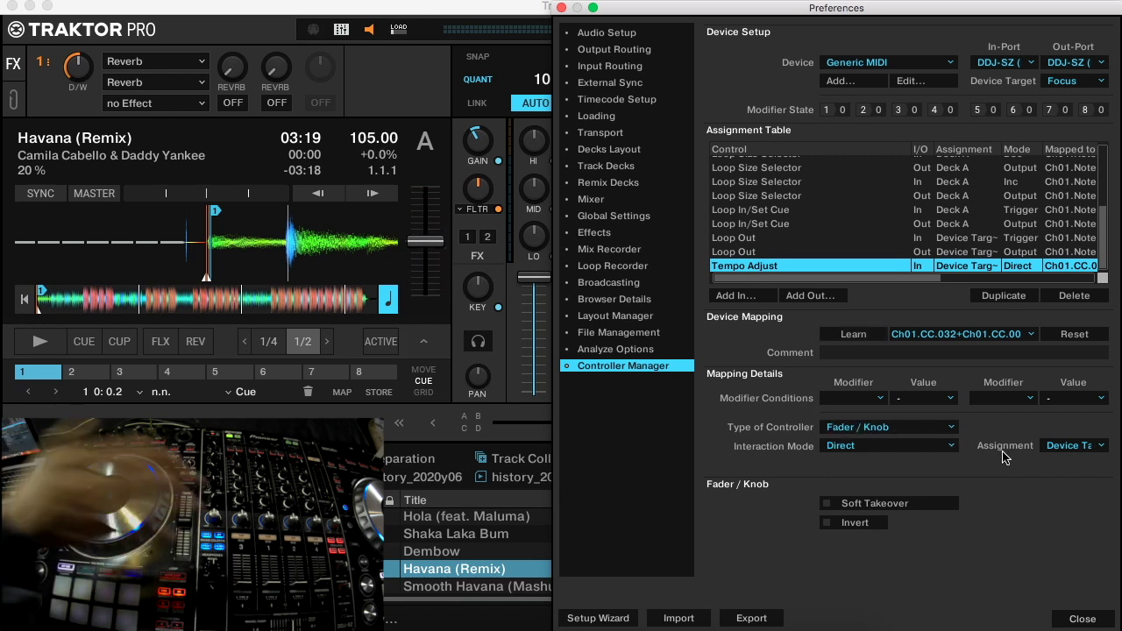
{"action": "left_click", "coordinate": [947, 428]}
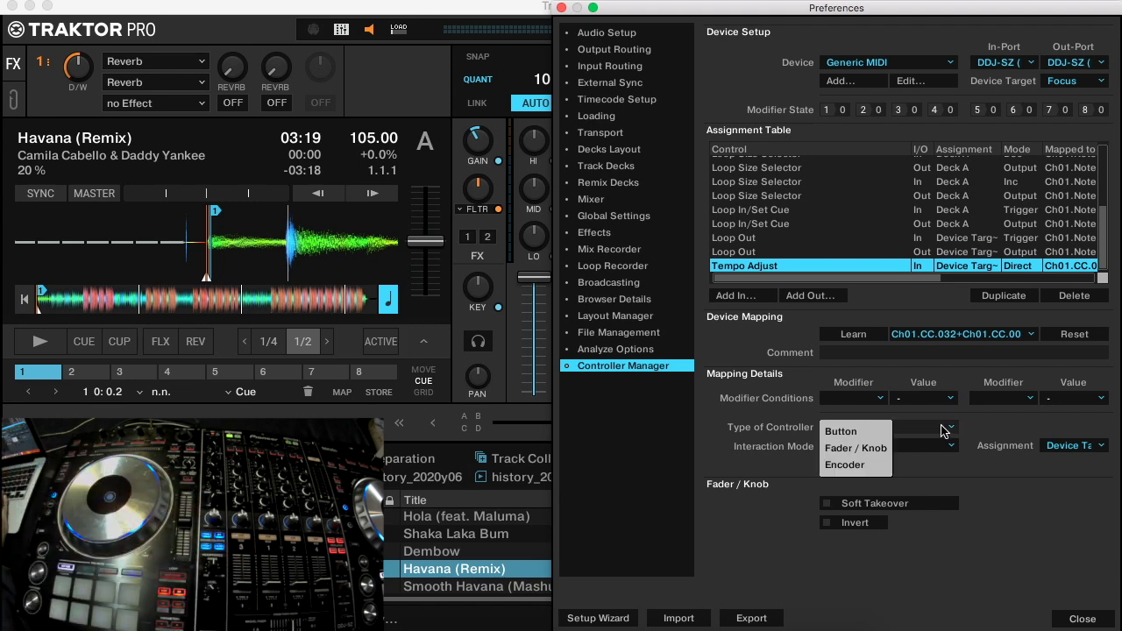
{"action": "left_click", "coordinate": [964, 433]}
{"action": "left_click", "coordinate": [1065, 445]}
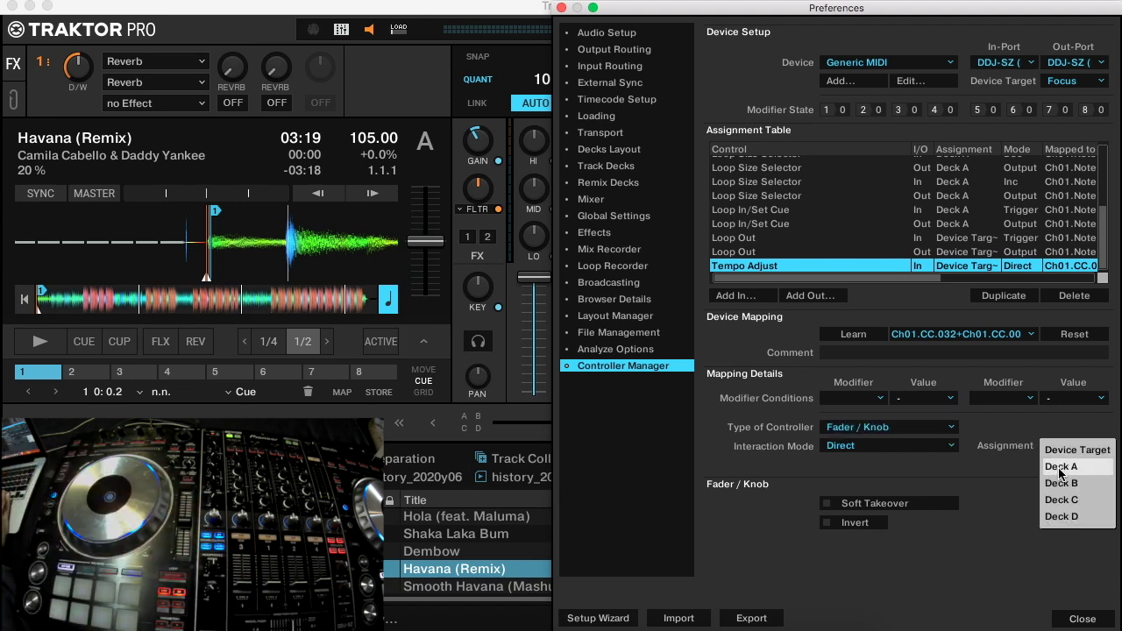
{"action": "left_click", "coordinate": [1061, 468]}
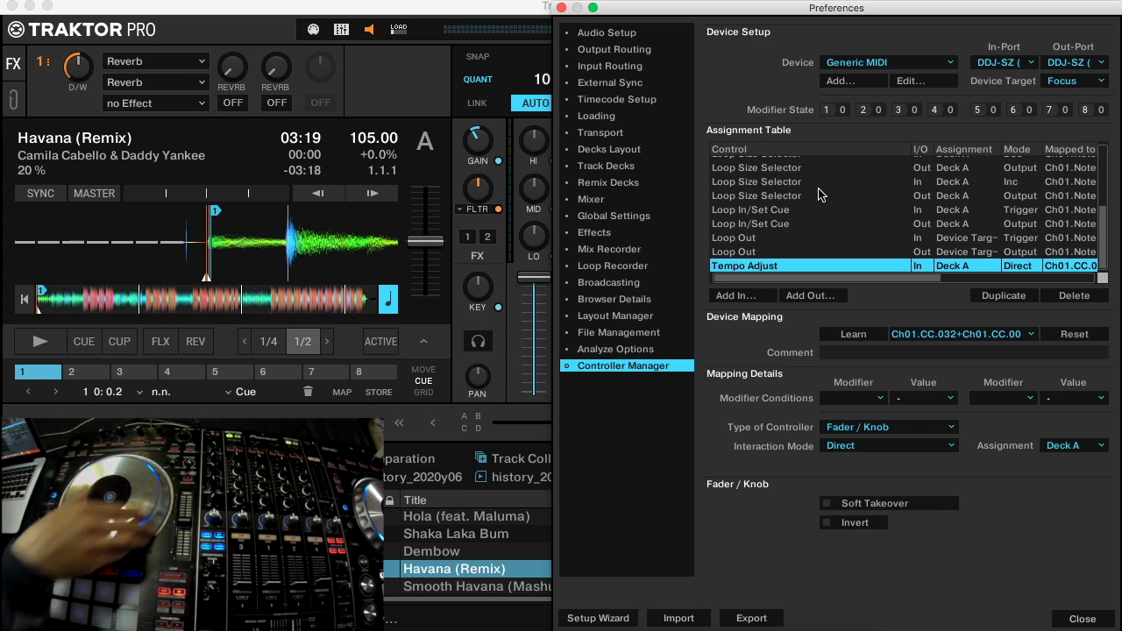
Step: Add a Jog Turn input control, learn it from the controller as Ch01.CC.033, and assign it to Deck A
{"action": "left_click", "coordinate": [748, 299]}
{"action": "mouse_move", "coordinate": [764, 304]}
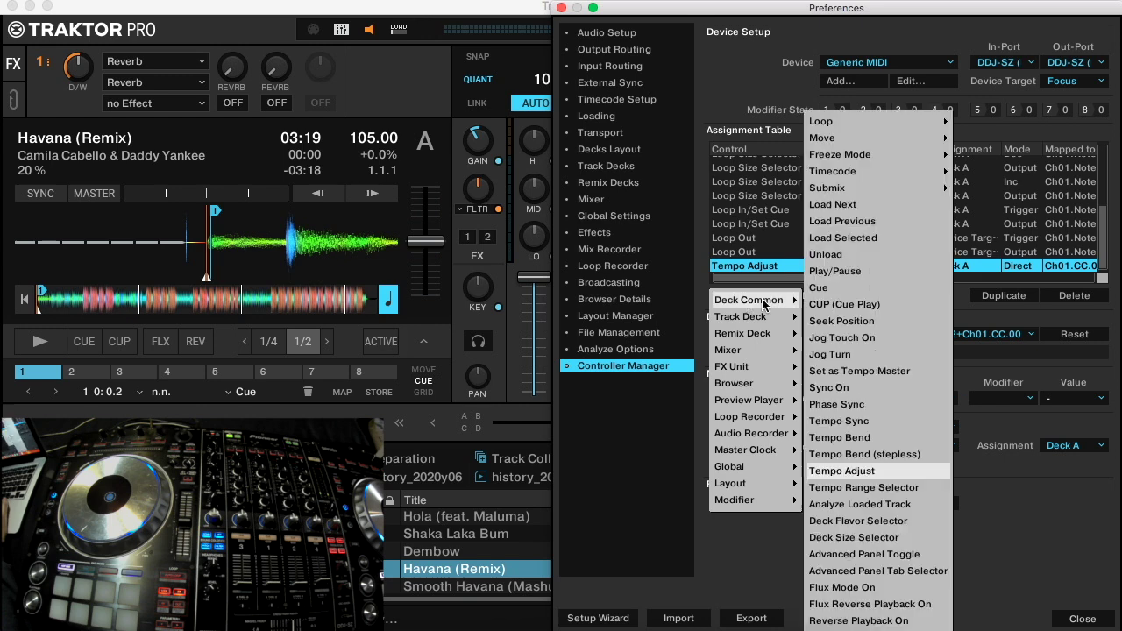
{"action": "left_click", "coordinate": [856, 356]}
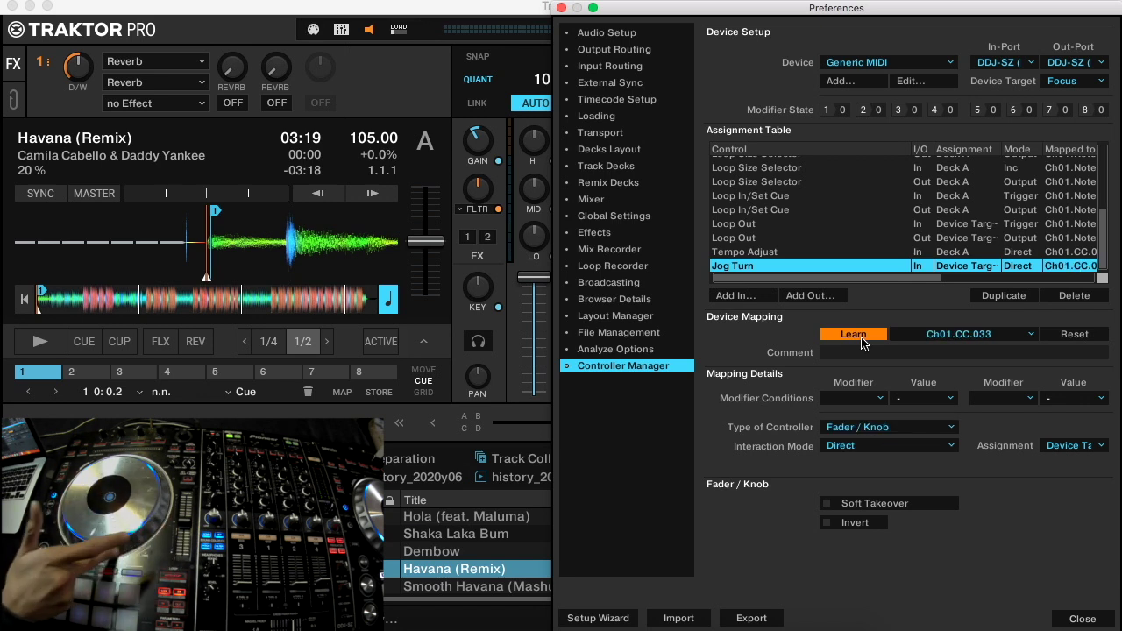
{"action": "left_click", "coordinate": [862, 341]}
{"action": "left_click", "coordinate": [1058, 447]}
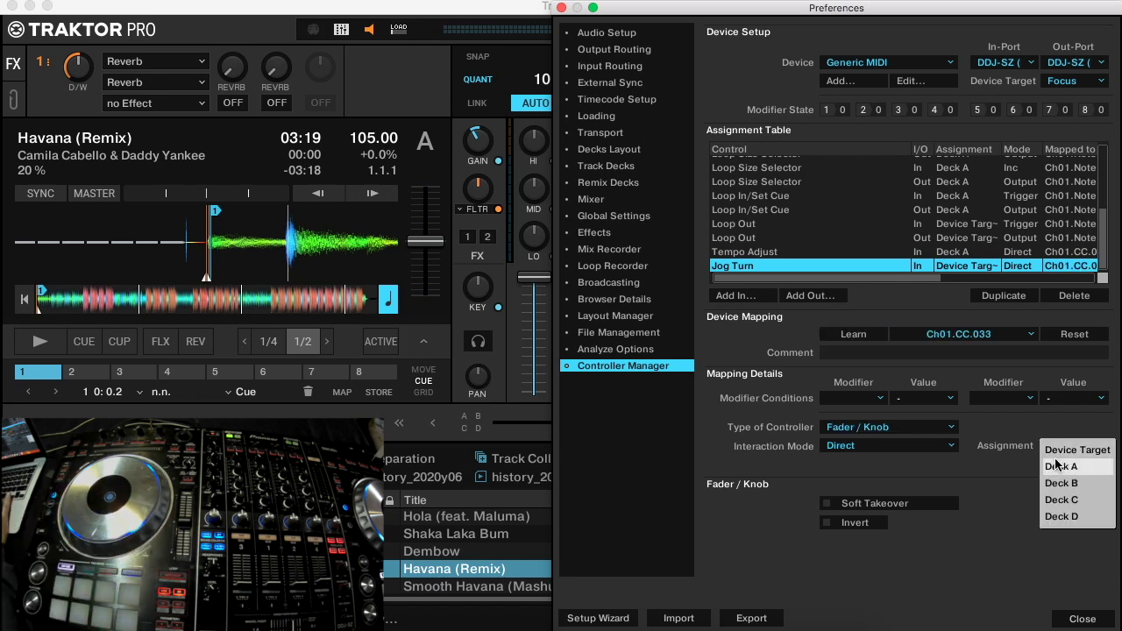
{"action": "left_click", "coordinate": [1059, 466]}
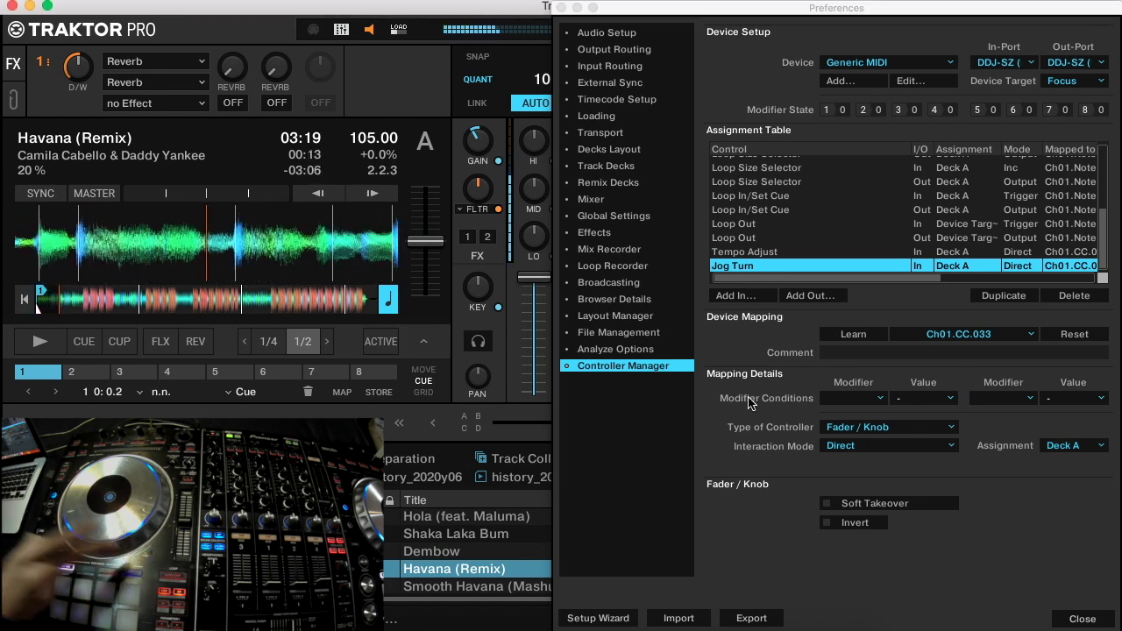
Step: Set the Ch01.CC.033 Jog Turn input to Encoder type with Relative interaction, 7Fh/01h encoder mode and 7% rotary sensitivity
{"action": "left_click", "coordinate": [859, 429]}
{"action": "left_click", "coordinate": [848, 465]}
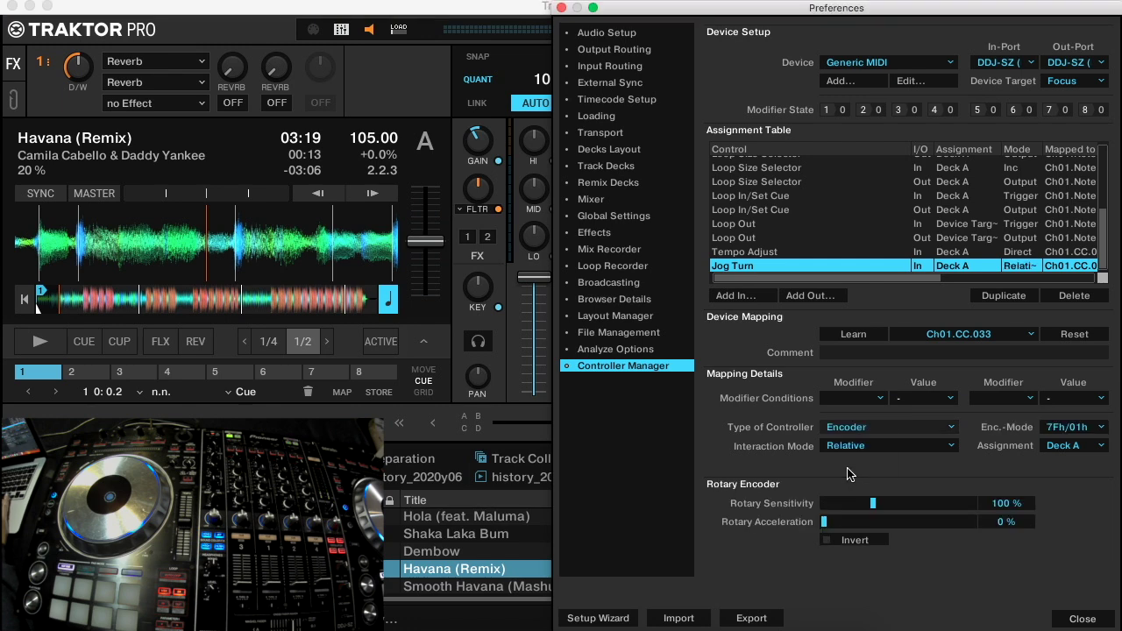
{"action": "left_click", "coordinate": [846, 445]}
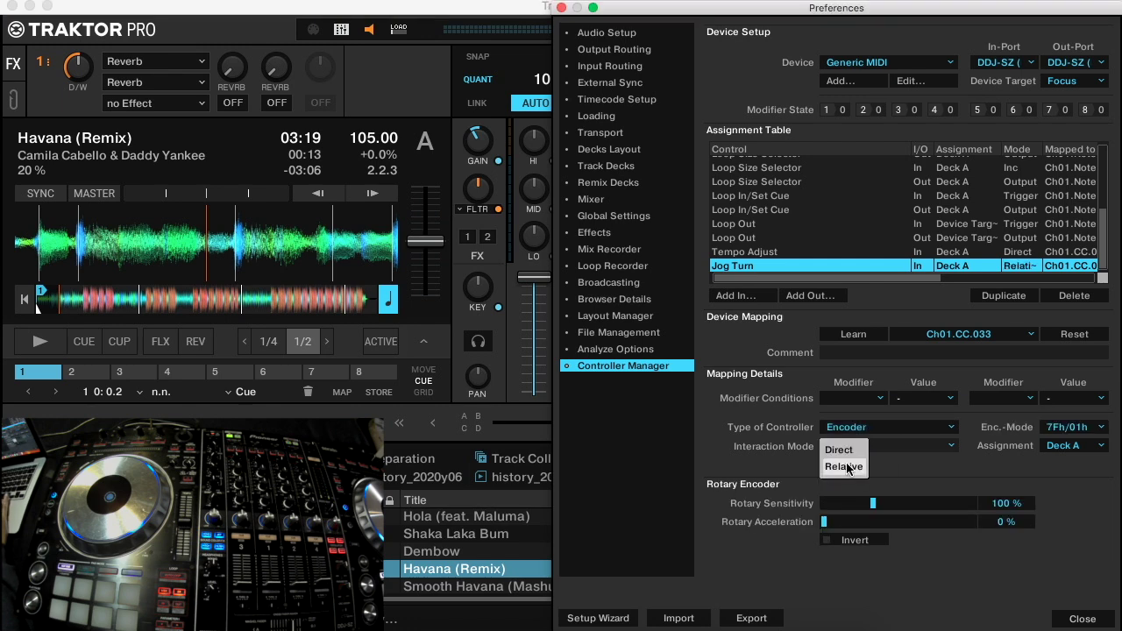
{"action": "left_click", "coordinate": [864, 470]}
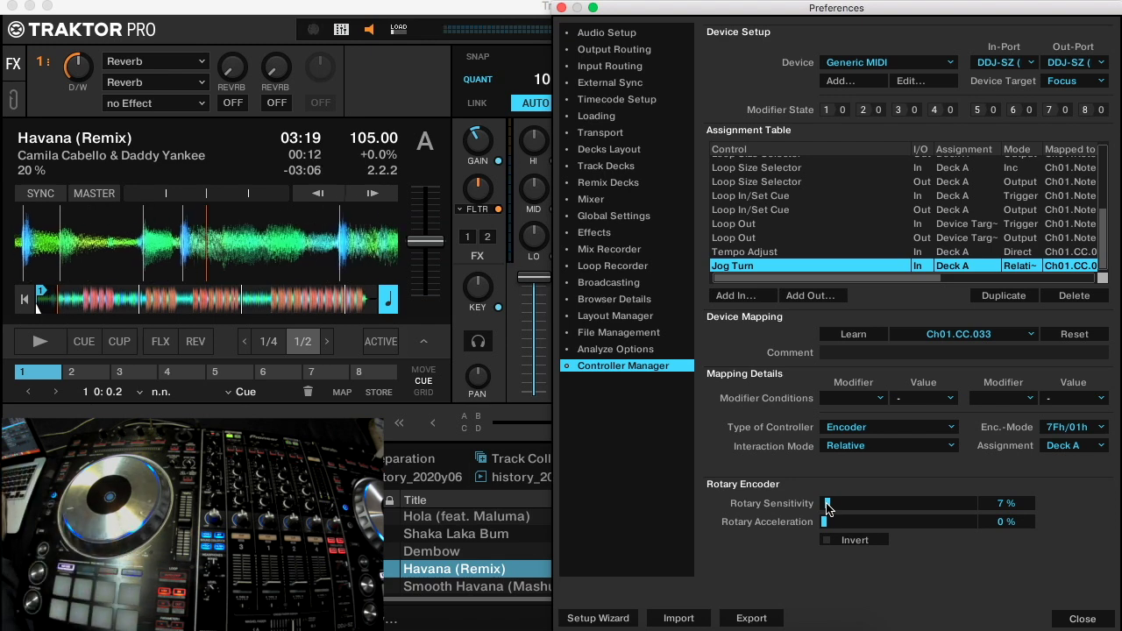
{"action": "left_click", "coordinate": [1067, 430]}
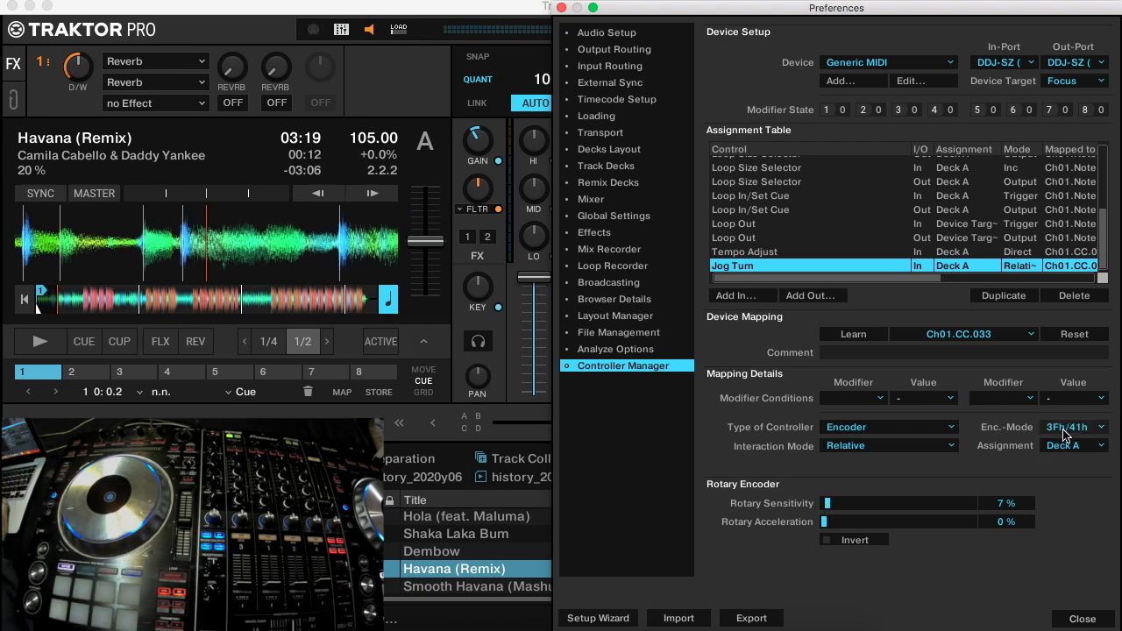
{"action": "left_click", "coordinate": [1065, 447]}
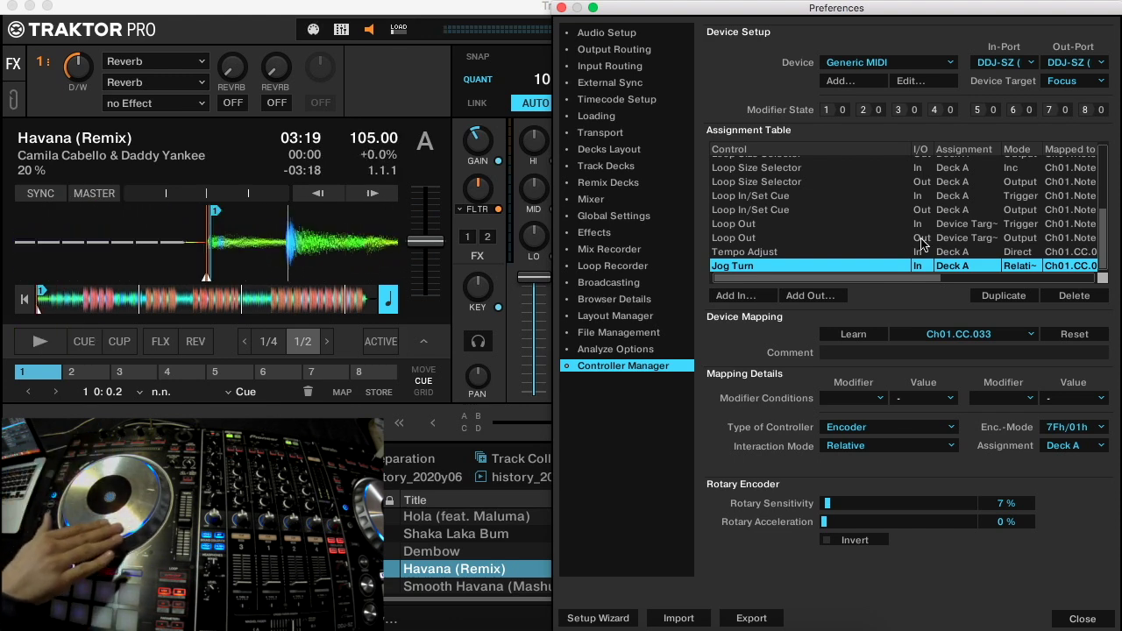
Step: Add a Jog Touch On input control for Deck A, learned as Ch01.Note.F#3, with Button type and Hold interaction mode
{"action": "left_click", "coordinate": [750, 301]}
{"action": "mouse_move", "coordinate": [752, 441]}
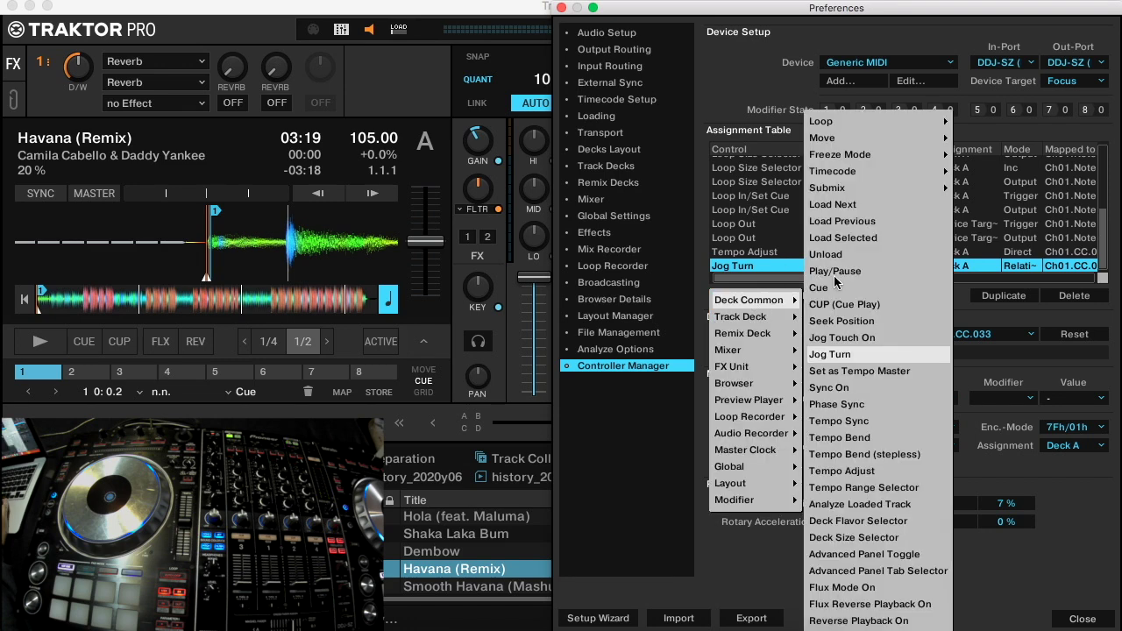
{"action": "left_click", "coordinate": [868, 338]}
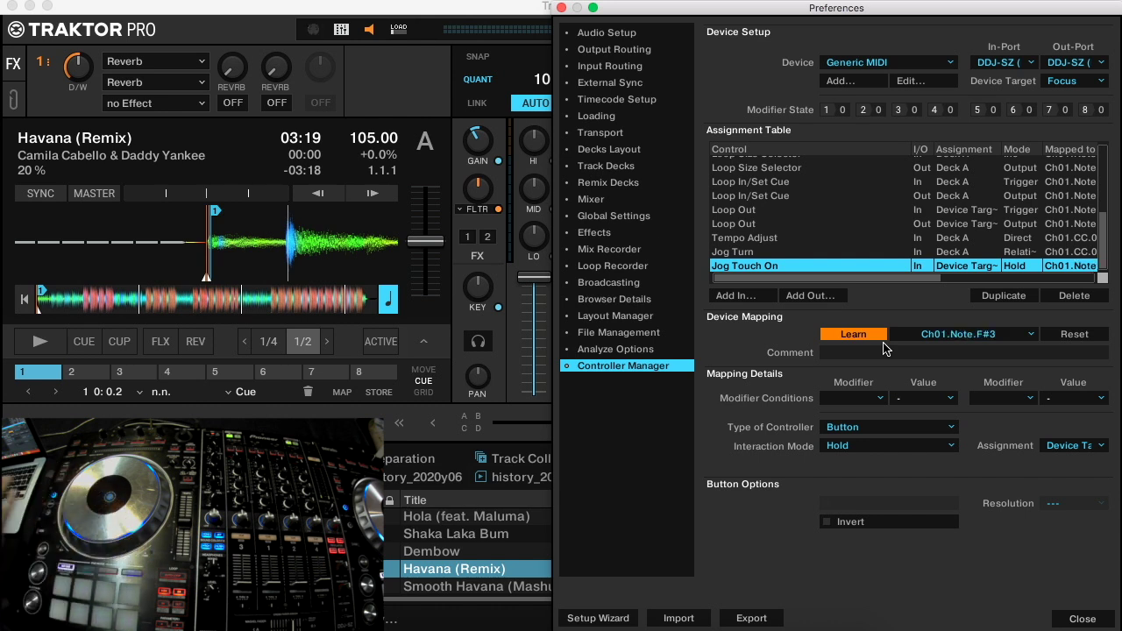
{"action": "left_click", "coordinate": [877, 334]}
{"action": "left_click", "coordinate": [1071, 446]}
{"action": "left_click", "coordinate": [1063, 470]}
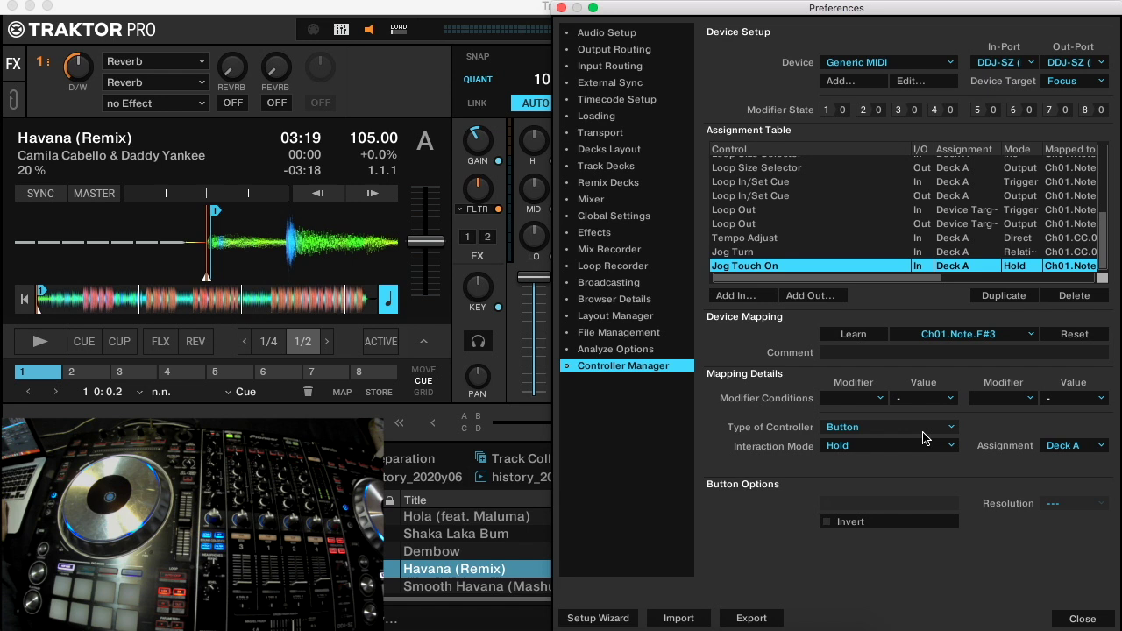
{"action": "left_click", "coordinate": [888, 428]}
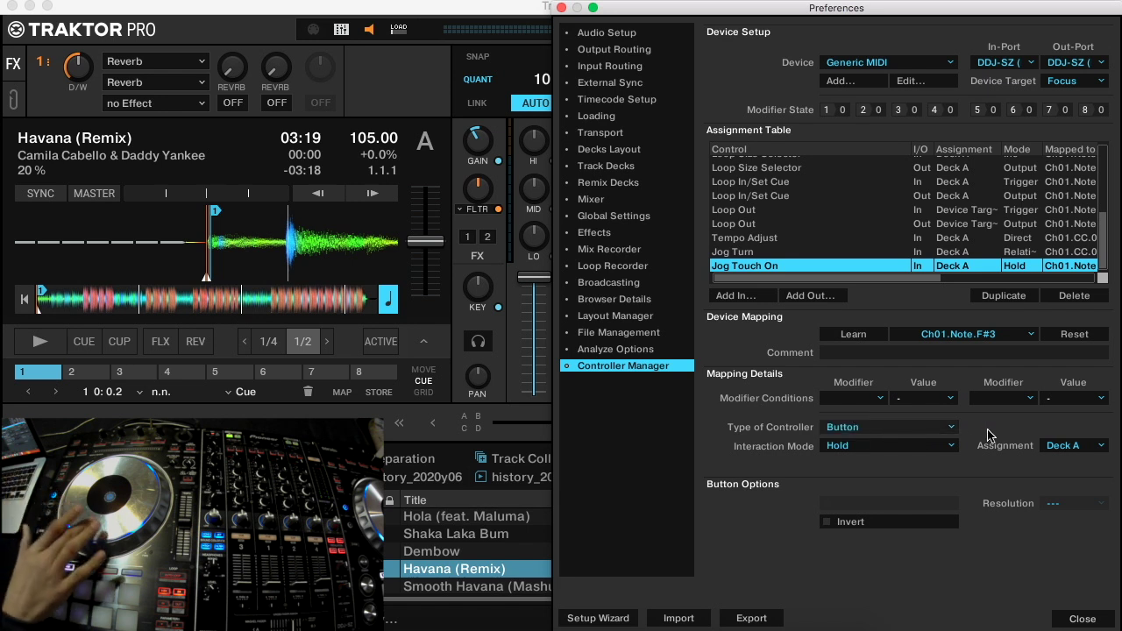
{"action": "left_click", "coordinate": [949, 447]}
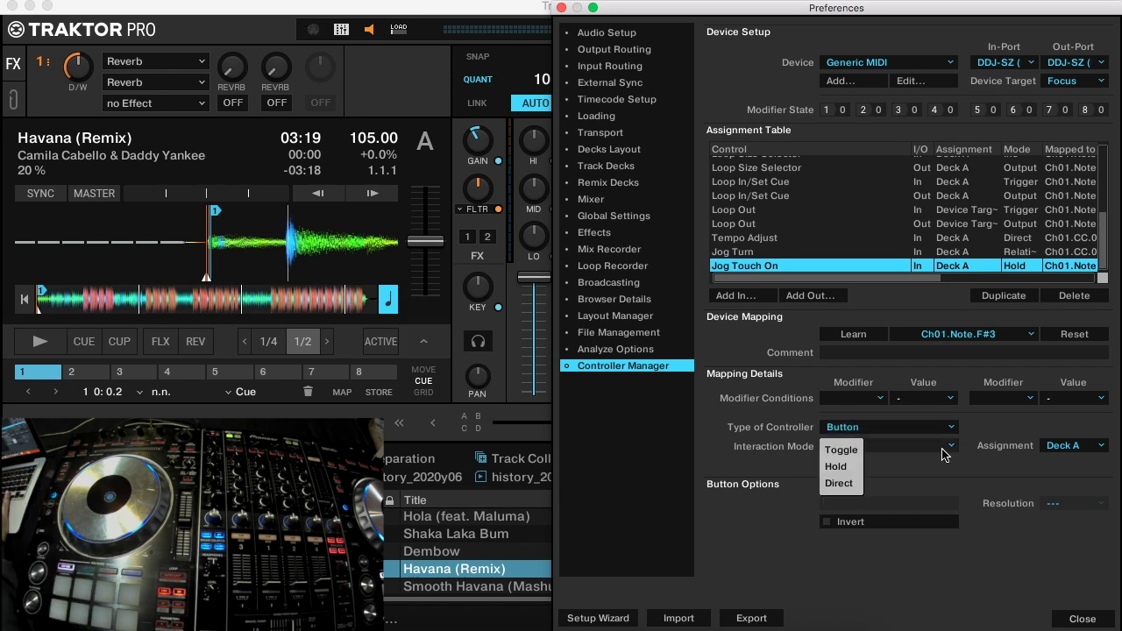
{"action": "left_click", "coordinate": [830, 467]}
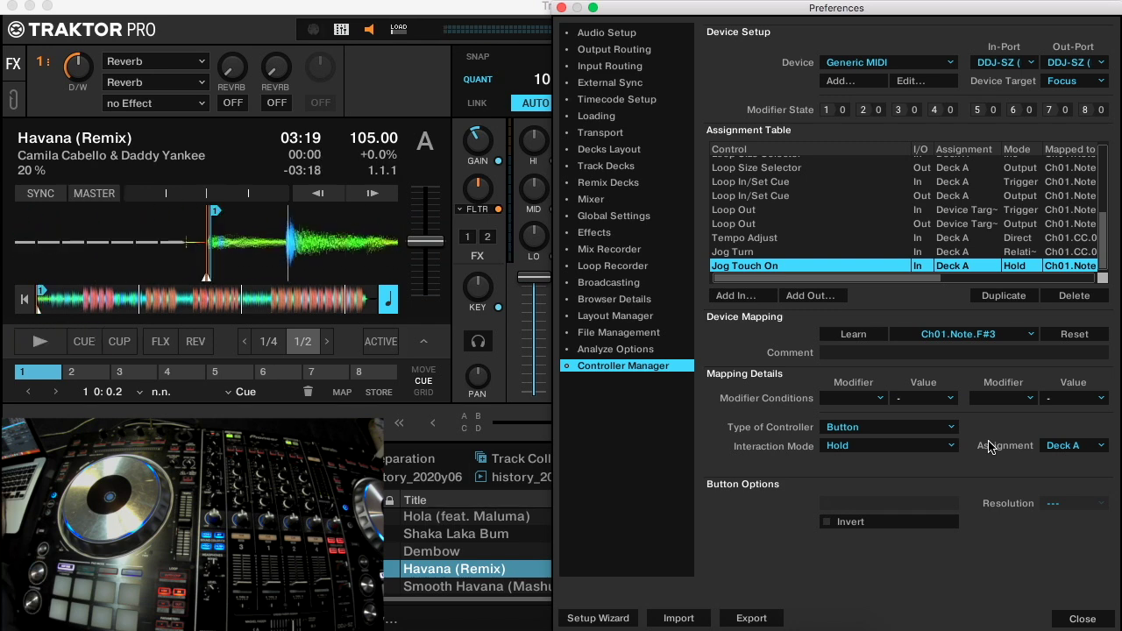
Step: Add a second Jog Turn input control, learn it from the controller as Ch01.CC.034, and assign it to Deck A
{"action": "left_click", "coordinate": [758, 302]}
{"action": "mouse_move", "coordinate": [756, 300]}
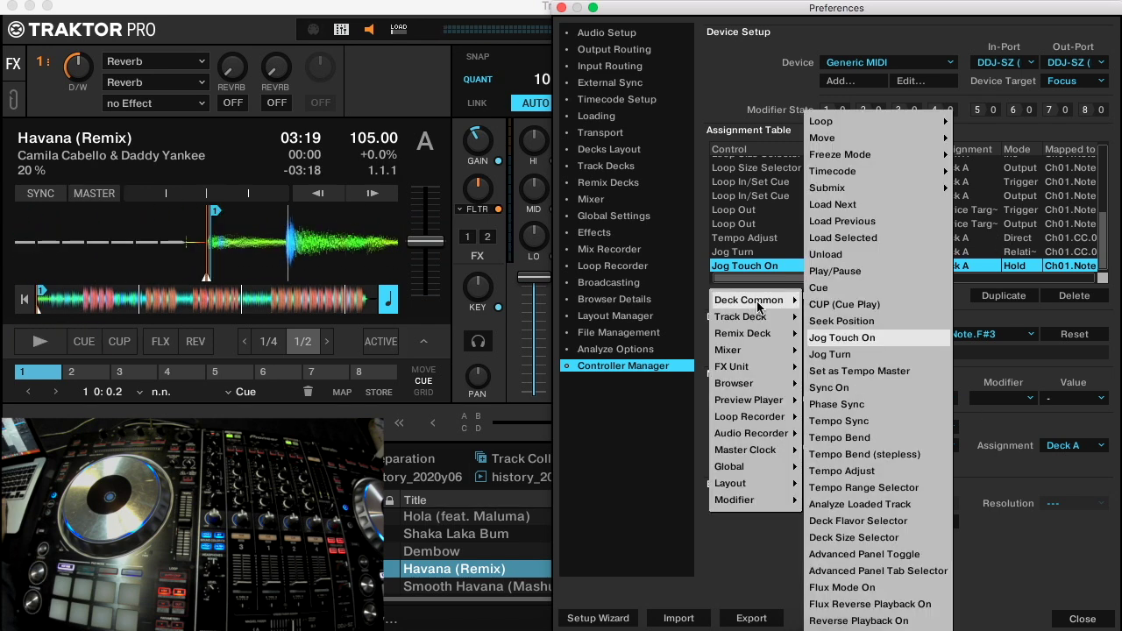
{"action": "left_click", "coordinate": [840, 355]}
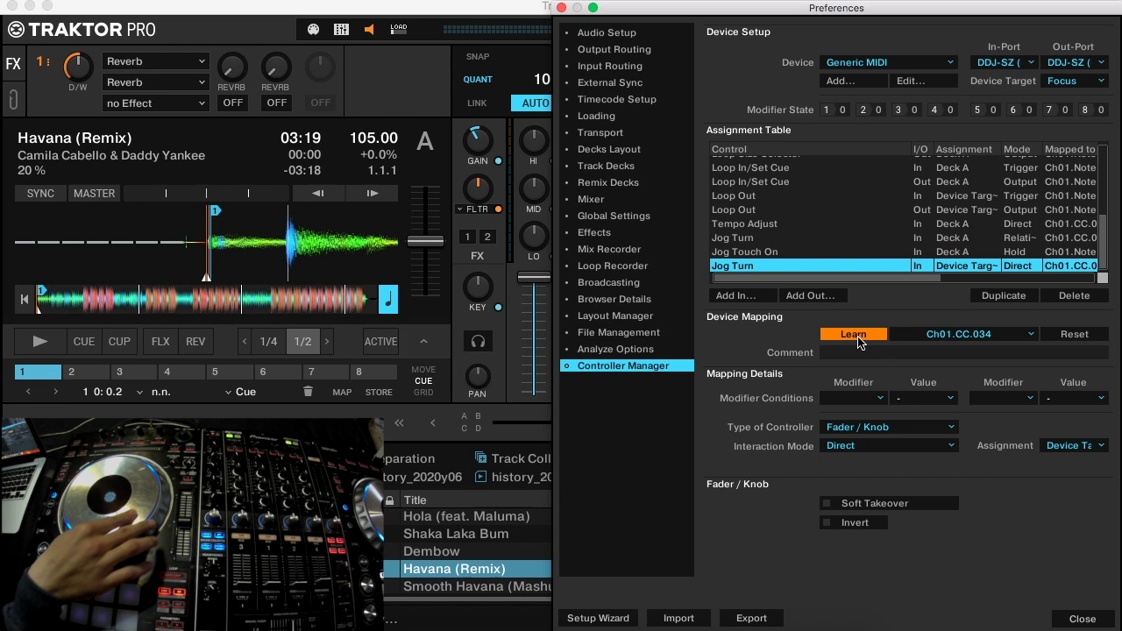
{"action": "left_click", "coordinate": [857, 338]}
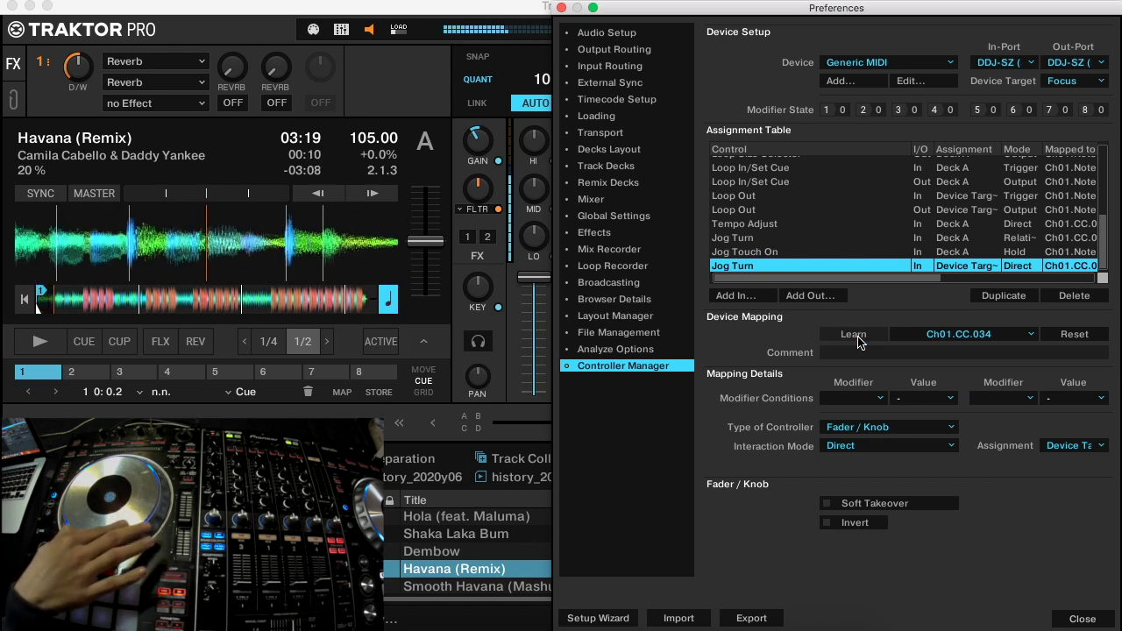
{"action": "left_click", "coordinate": [1098, 456]}
{"action": "left_click", "coordinate": [1078, 468]}
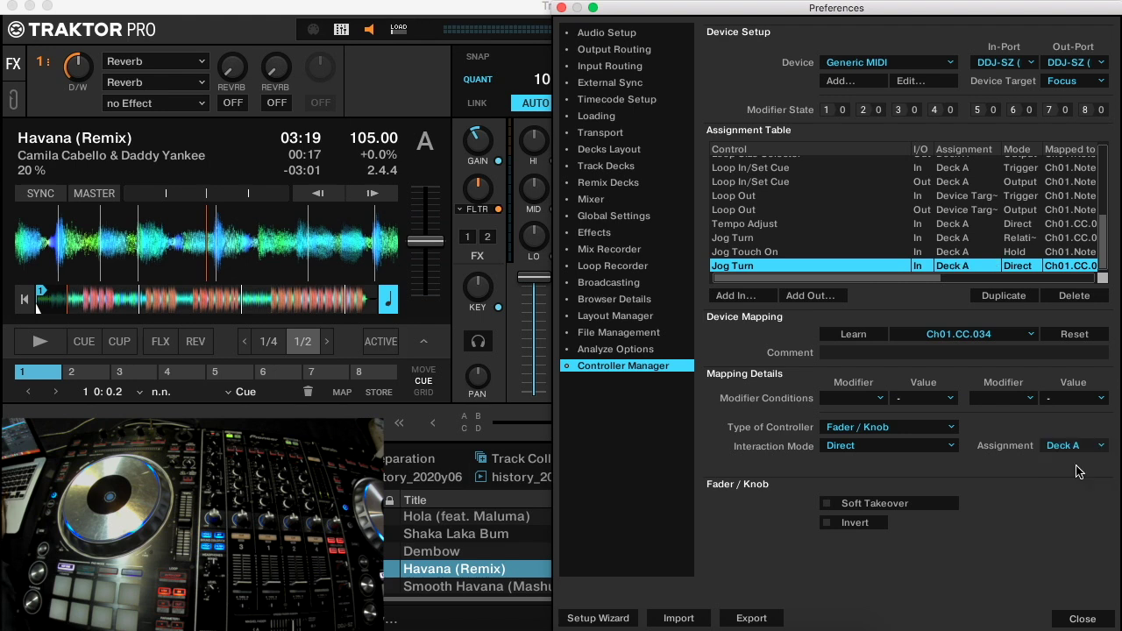
Step: Set the Ch01.CC.034 Jog Turn input to Encoder type with 4% rotary sensitivity and 2% rotary acceleration
{"action": "left_click", "coordinate": [903, 433]}
{"action": "left_click", "coordinate": [846, 465]}
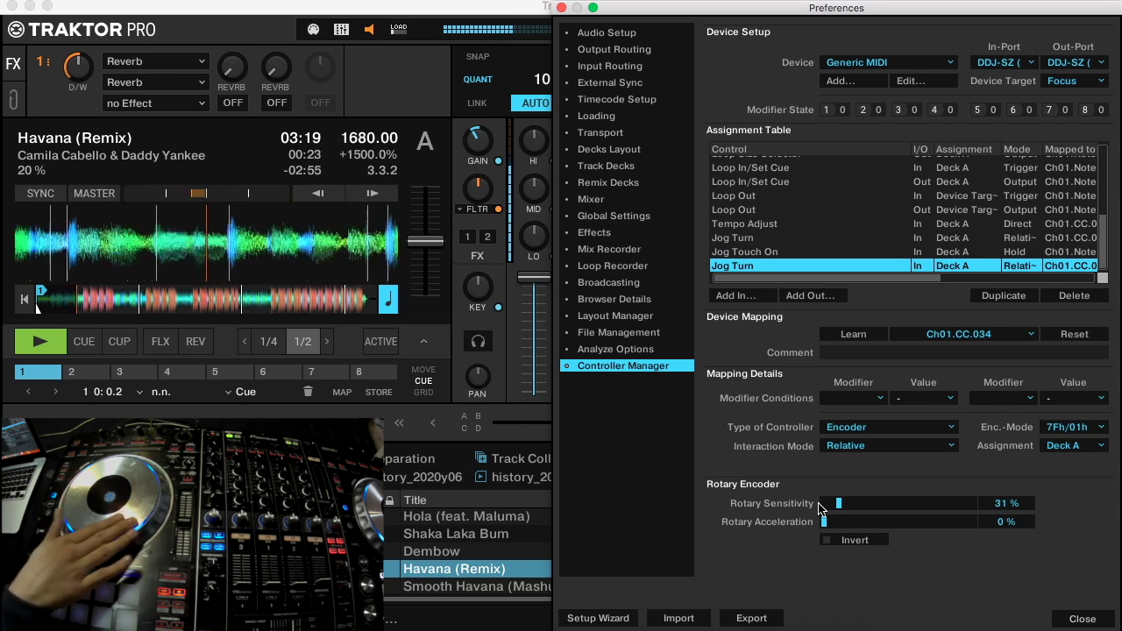
{"action": "left_click", "coordinate": [830, 506]}
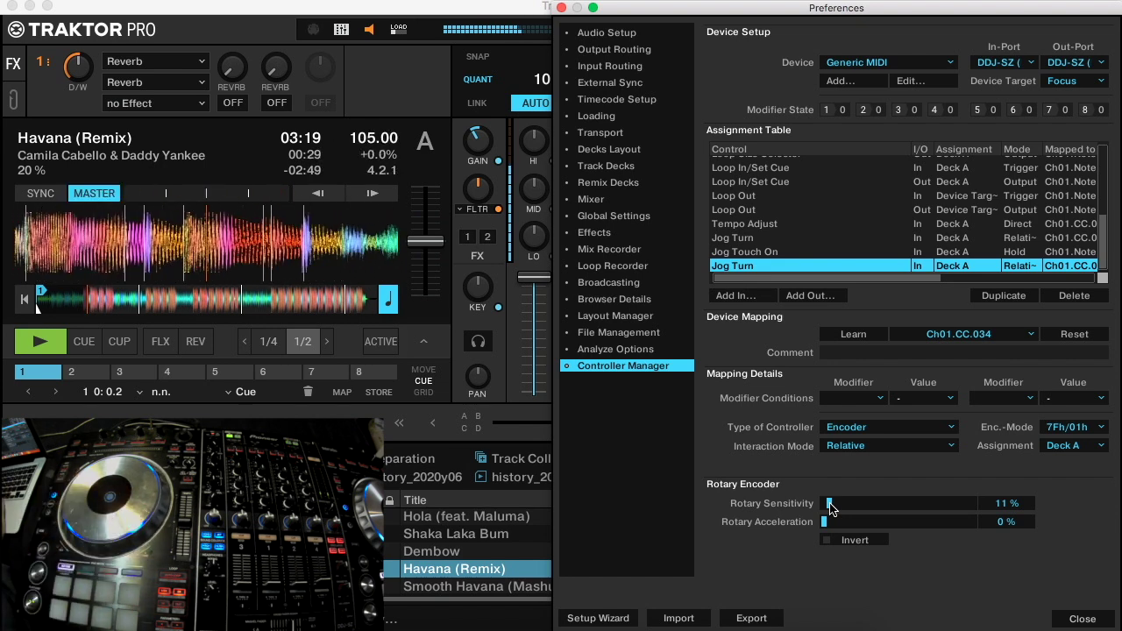
{"action": "left_click_drag", "start_coordinate": [830, 507], "coordinate": [825, 507]}
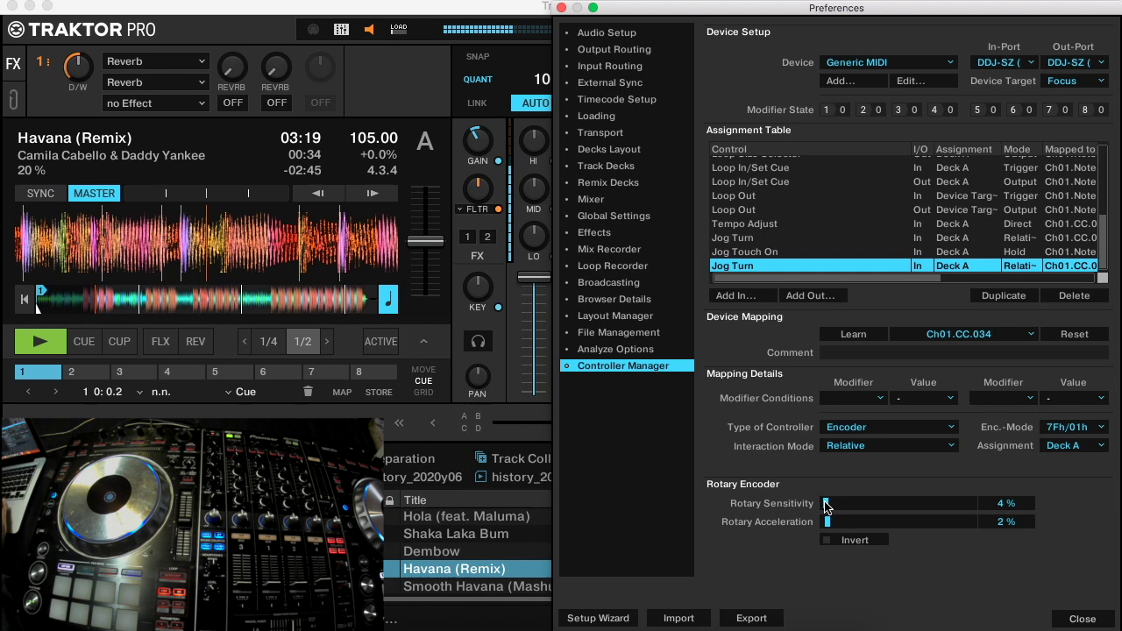
Step: Add a Unit On input control for FX Unit 1 and learn it from the controller as Ch05.Note.D5
{"action": "left_click", "coordinate": [389, 77]}
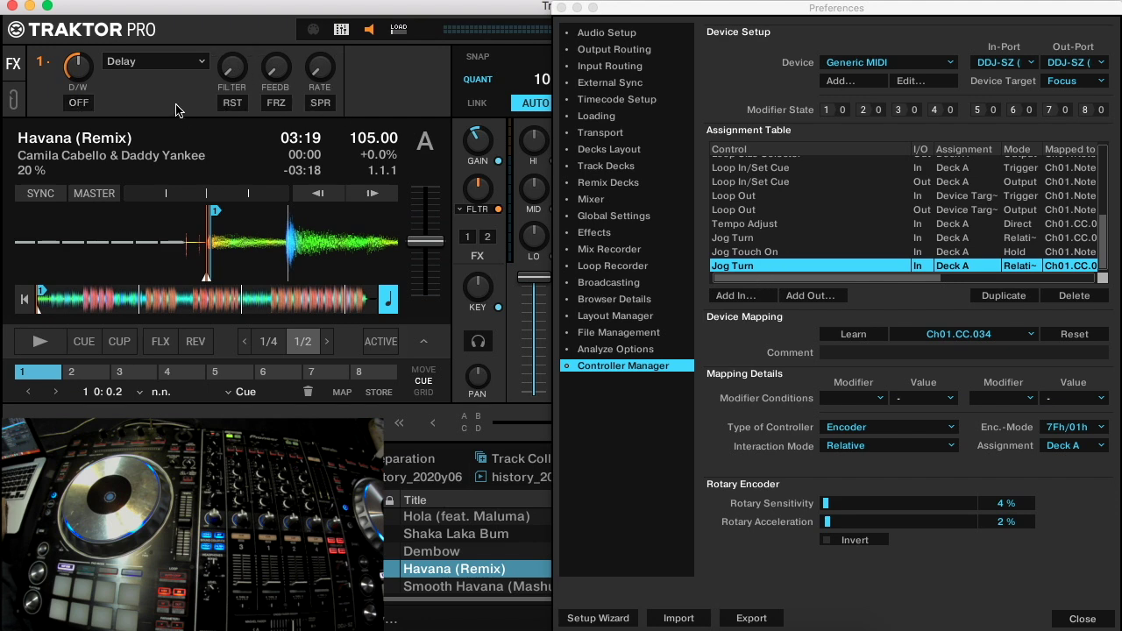
{"action": "left_click", "coordinate": [748, 291]}
{"action": "mouse_move", "coordinate": [761, 372]}
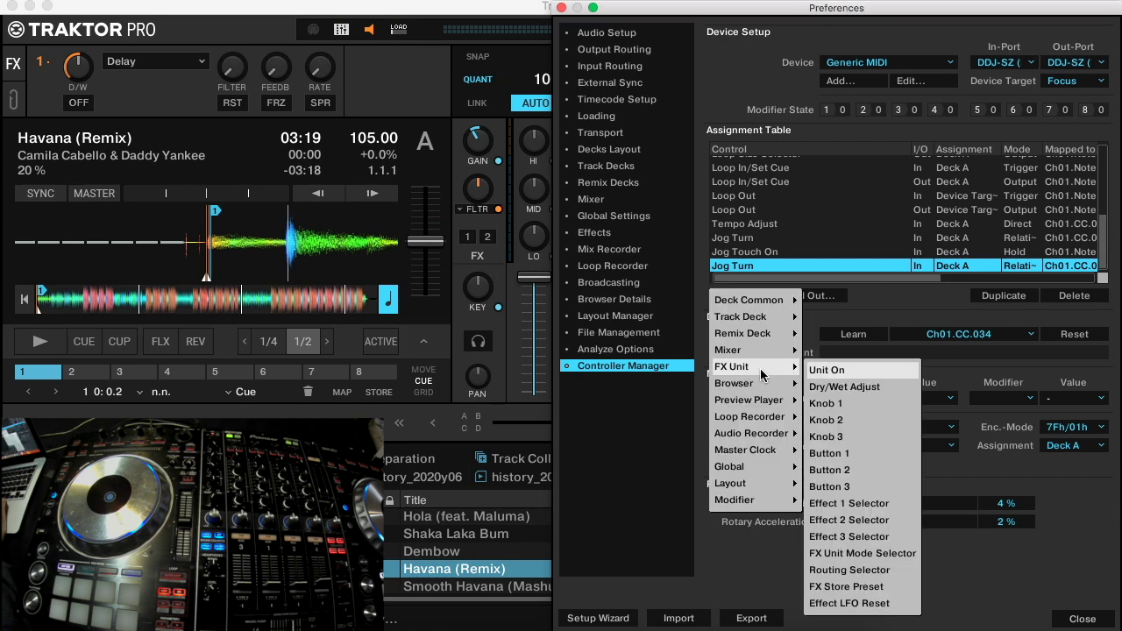
{"action": "left_click", "coordinate": [831, 371]}
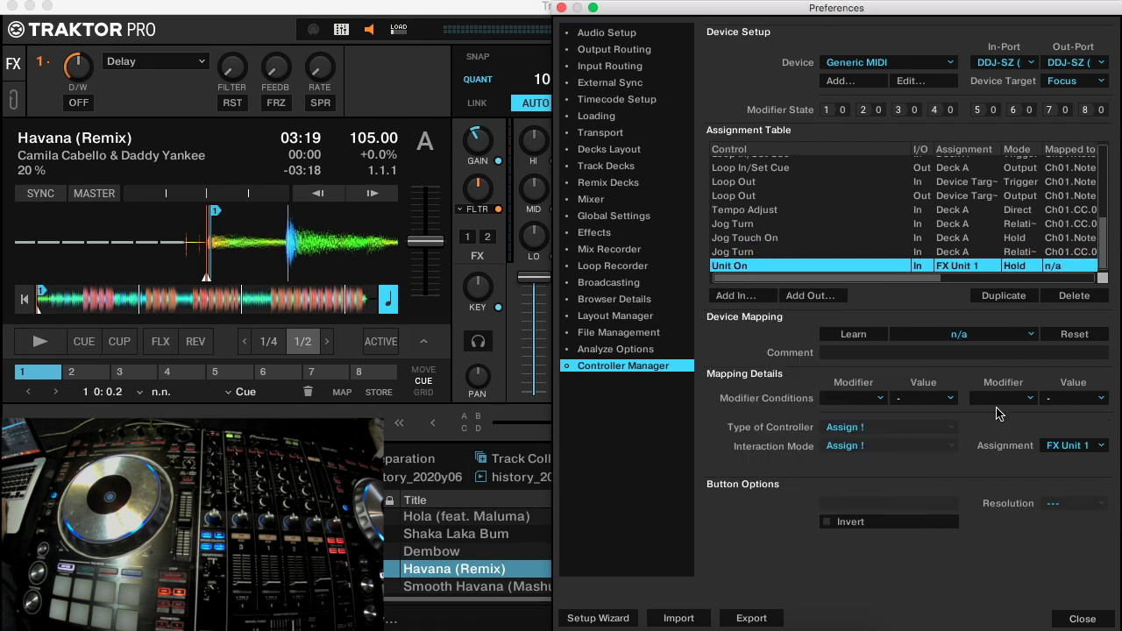
{"action": "left_click", "coordinate": [1089, 444]}
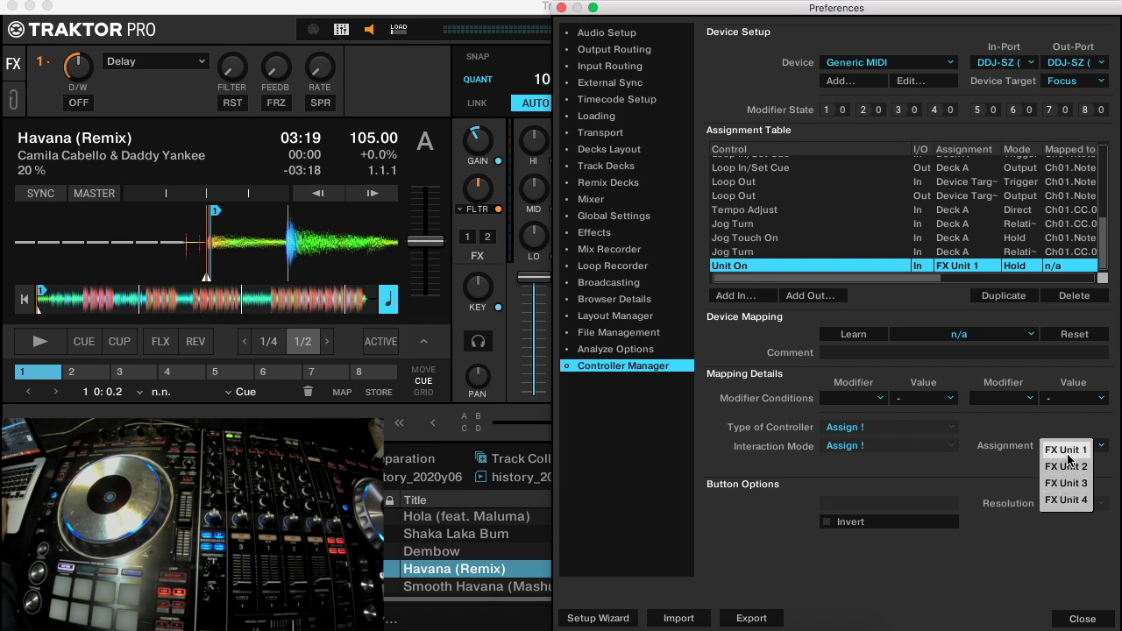
{"action": "left_click", "coordinate": [1066, 450]}
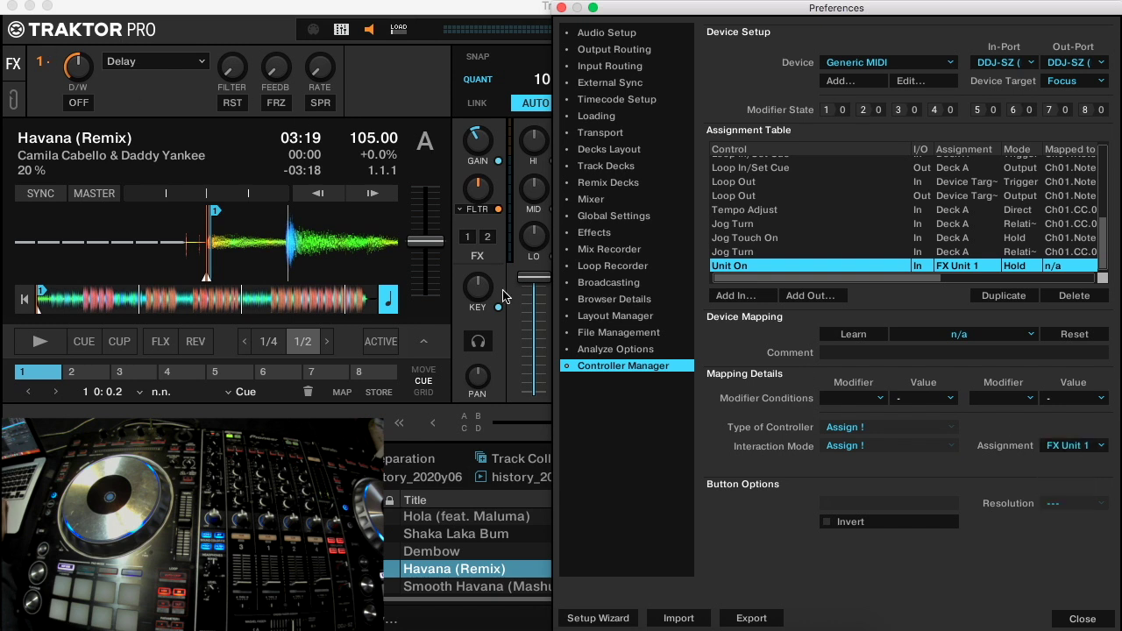
{"action": "left_click", "coordinate": [853, 334]}
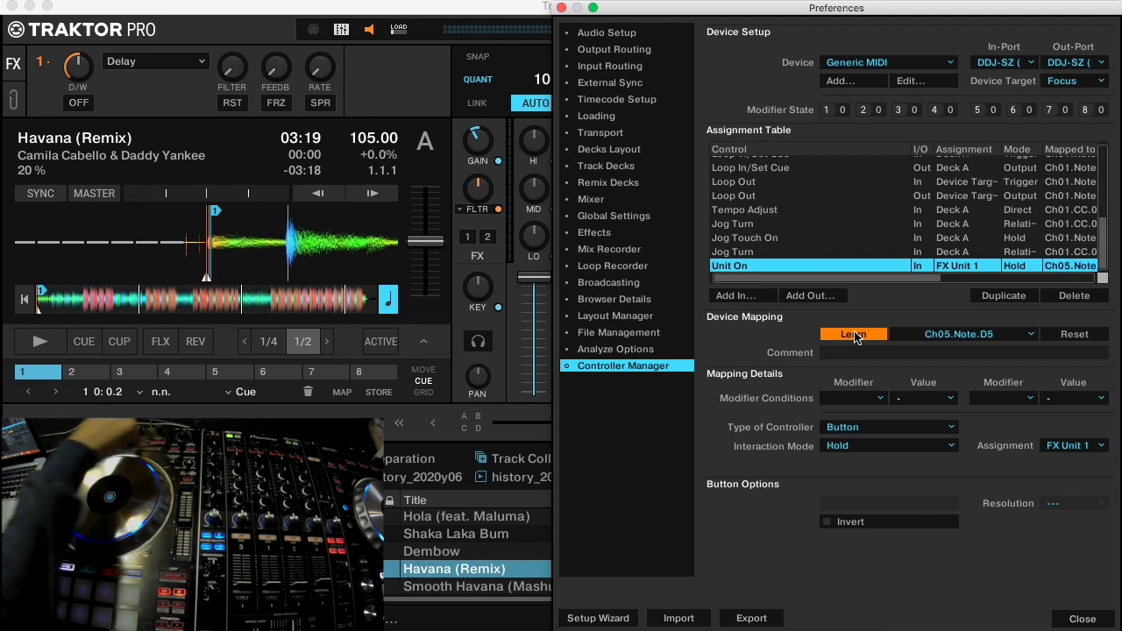
Step: Add a matching output assignment for the FX Unit 1 Unit On control and select its input entry in the assignment table
{"action": "left_click", "coordinate": [820, 296]}
{"action": "left_click", "coordinate": [833, 305]}
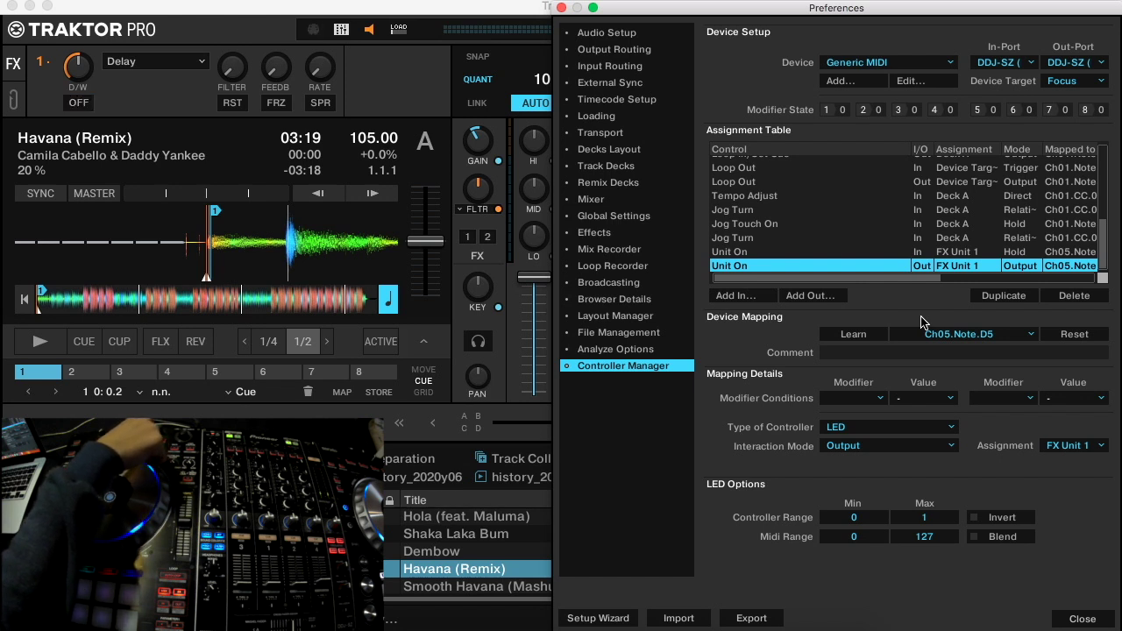
{"action": "left_click", "coordinate": [856, 252]}
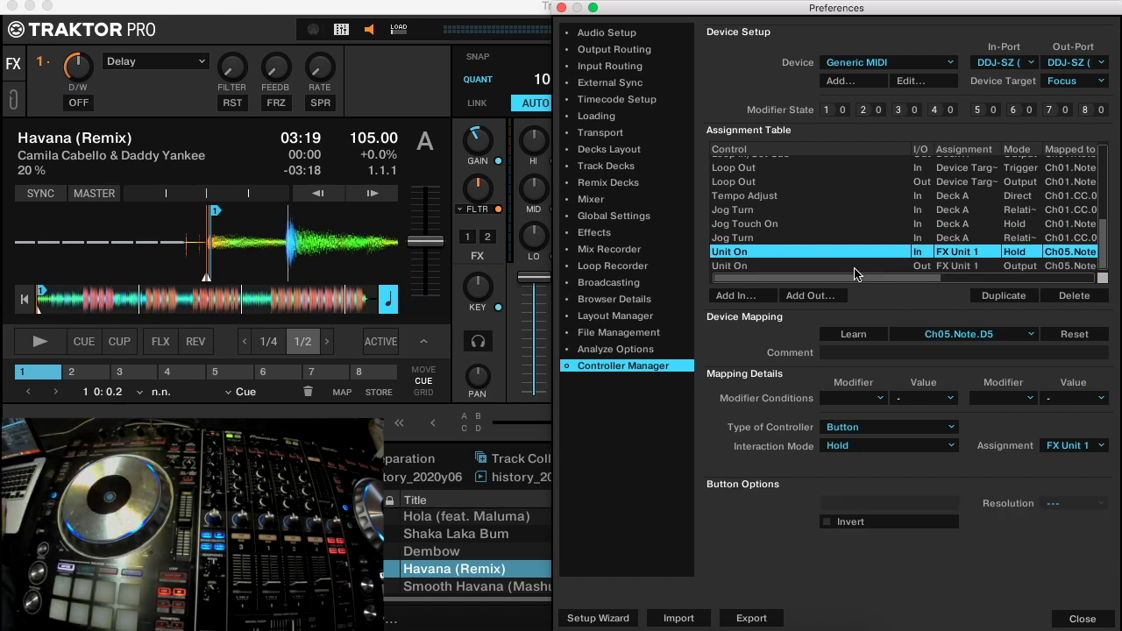
Step: Set the interaction mode of the FX Unit 1 Unit On input to Toggle and select its output entry
{"action": "left_click", "coordinate": [888, 445]}
{"action": "left_click", "coordinate": [884, 448]}
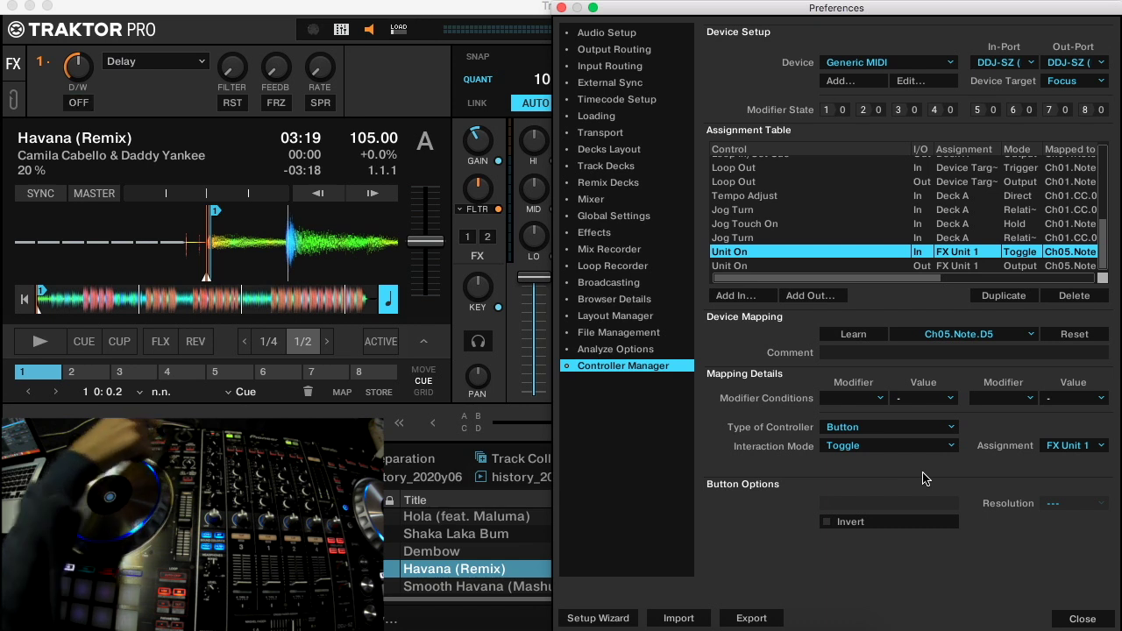
{"action": "key", "text": "Down"}
{"action": "left_click", "coordinate": [237, 119]}
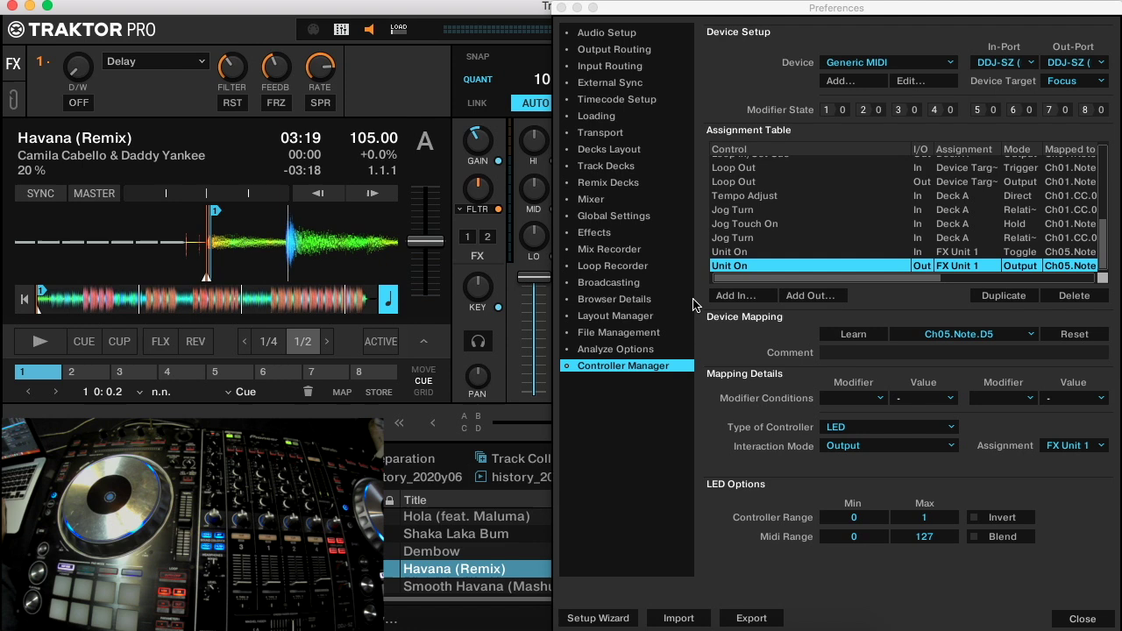
Step: Add an FX Unit 1 Button 1 input control, learn it from the controller as Ch05.Note.B4, and add its matching output
{"action": "left_click", "coordinate": [735, 295]}
{"action": "mouse_move", "coordinate": [748, 367]}
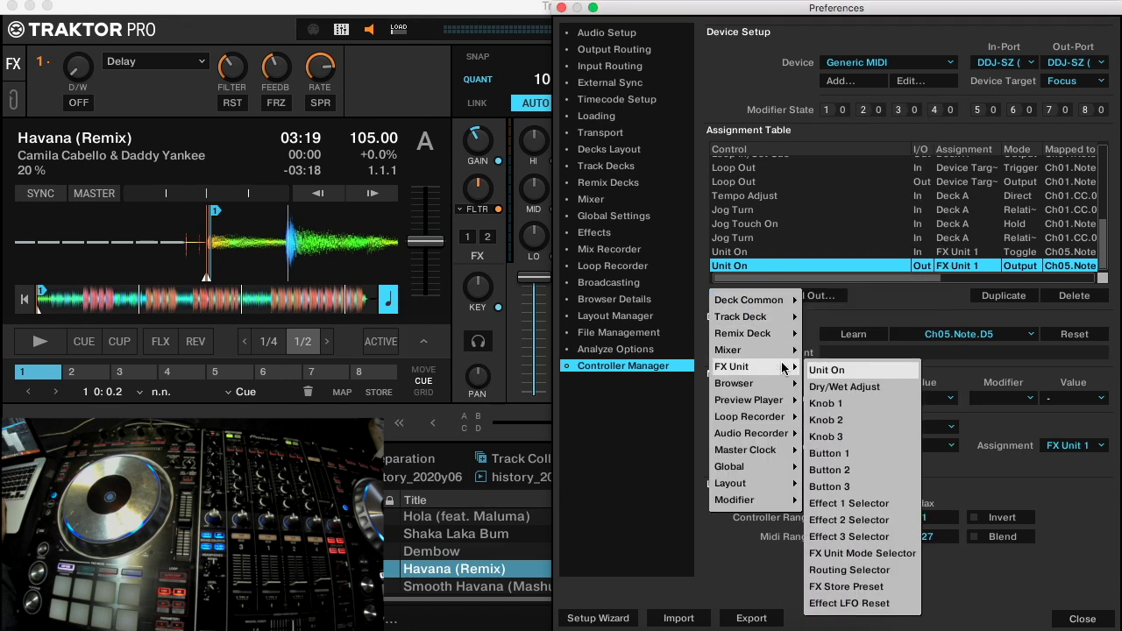
{"action": "left_click", "coordinate": [860, 457]}
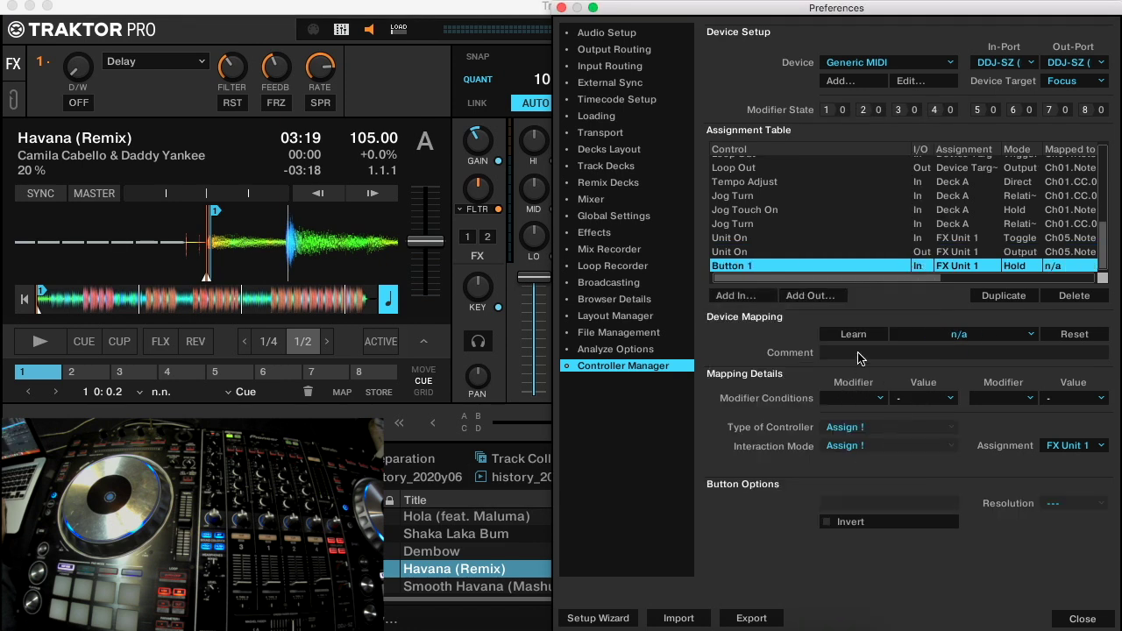
{"action": "left_click", "coordinate": [855, 336]}
{"action": "left_click", "coordinate": [855, 338]}
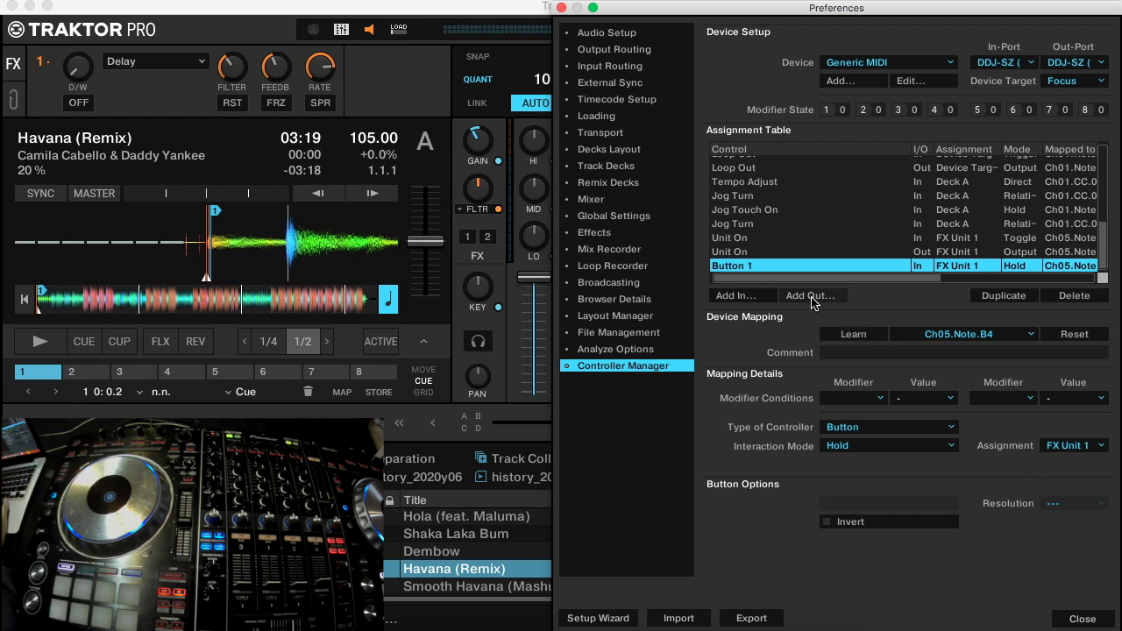
{"action": "left_click", "coordinate": [811, 296]}
{"action": "left_click", "coordinate": [826, 301]}
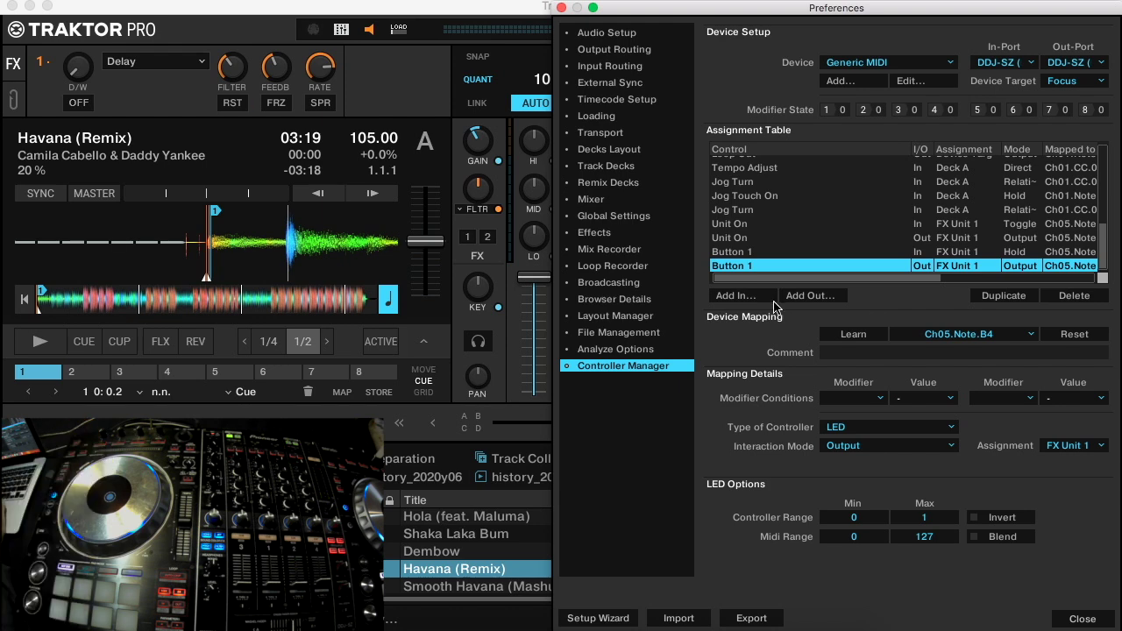
Step: Add a Knob 1 input control for FX Unit 1 and learn it from the controller as the Ch05.CC.034 combination
{"action": "left_click", "coordinate": [743, 296]}
{"action": "mouse_move", "coordinate": [768, 307]}
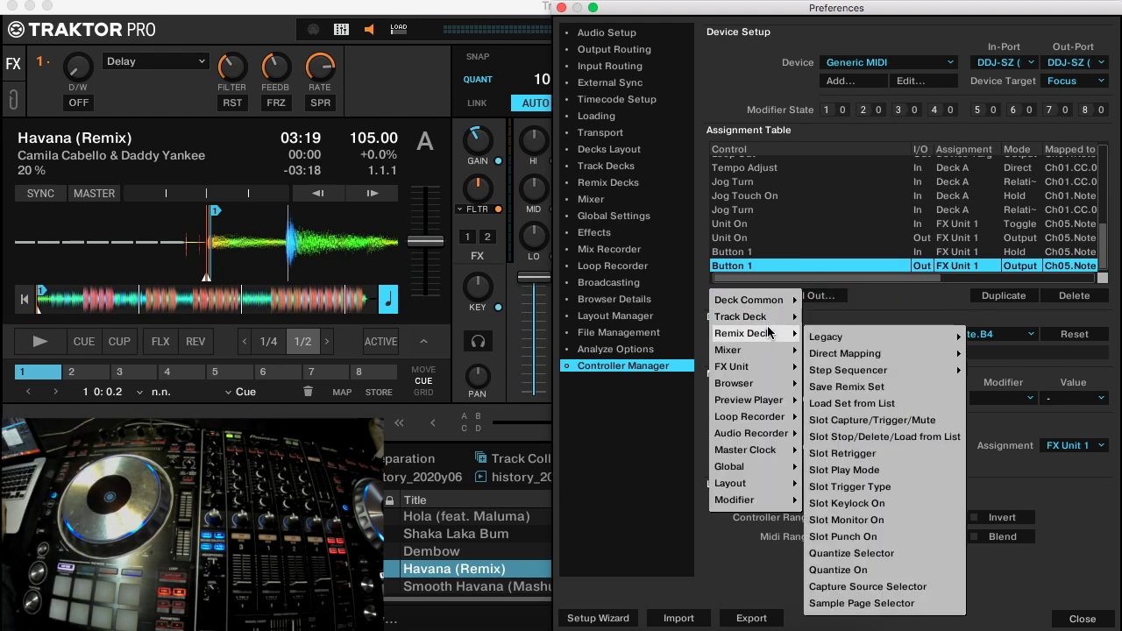
{"action": "mouse_move", "coordinate": [763, 370]}
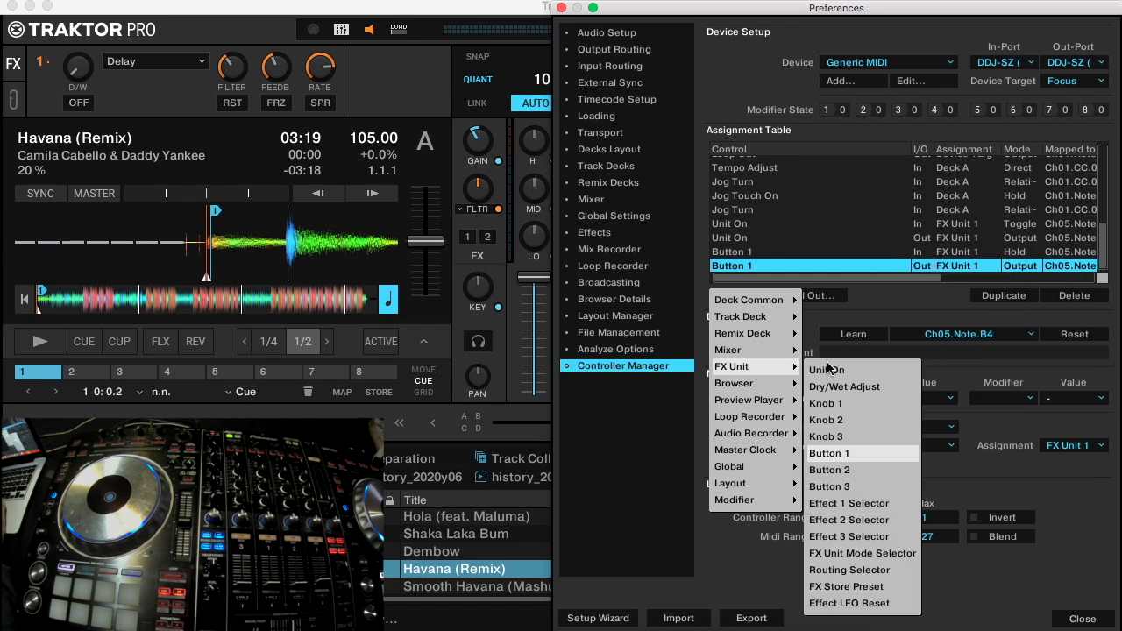
{"action": "left_click", "coordinate": [860, 402]}
{"action": "left_click", "coordinate": [853, 335]}
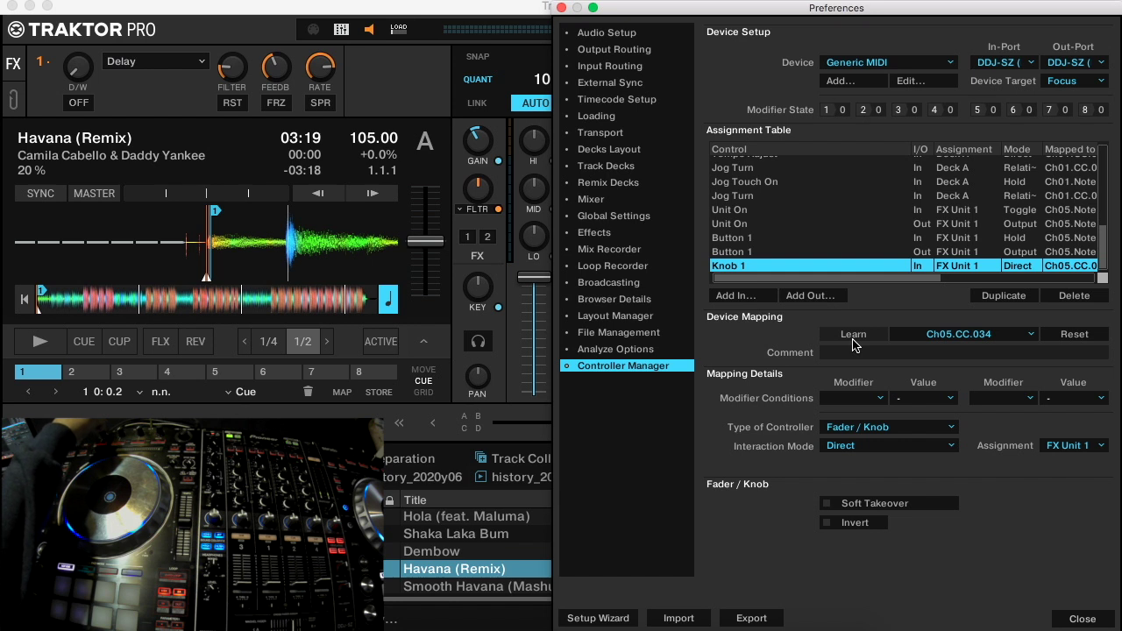
{"action": "left_click", "coordinate": [852, 338]}
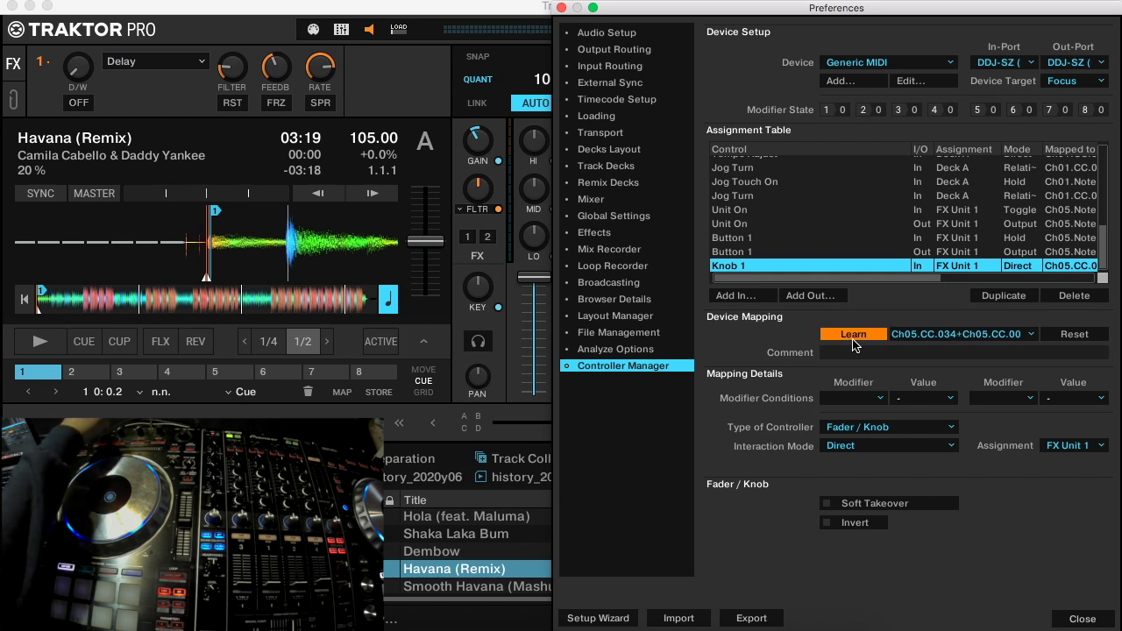
{"action": "left_click", "coordinate": [853, 338]}
{"action": "left_click", "coordinate": [853, 339]}
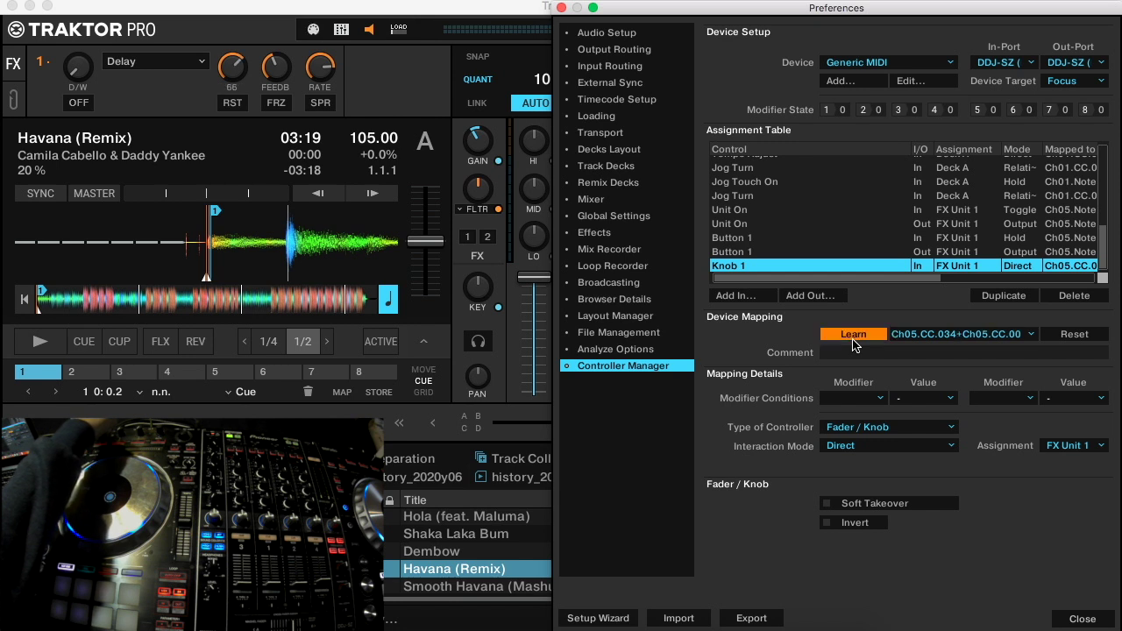
{"action": "left_click", "coordinate": [853, 339]}
{"action": "left_click", "coordinate": [854, 338]}
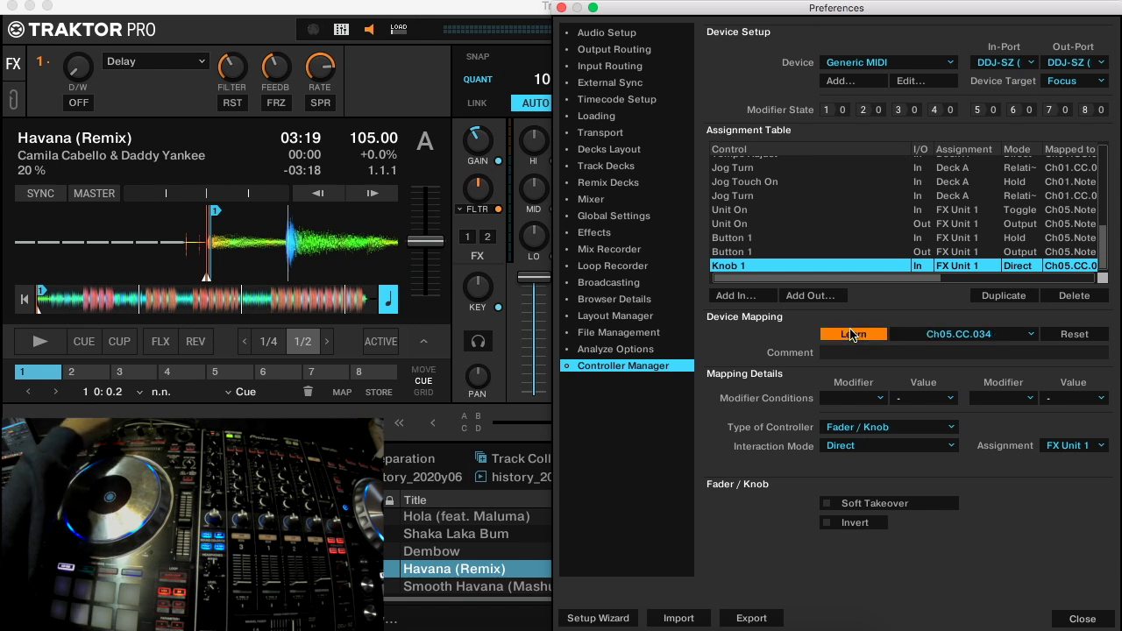
{"action": "left_click", "coordinate": [850, 336]}
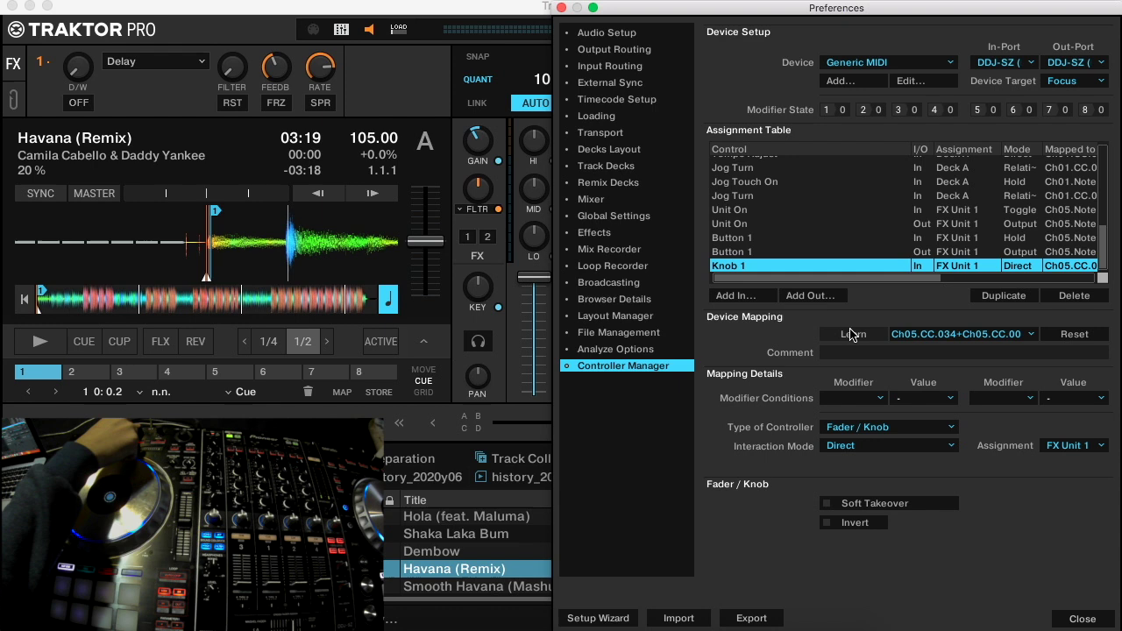
{"action": "left_click", "coordinate": [735, 296]}
{"action": "mouse_move", "coordinate": [745, 366]}
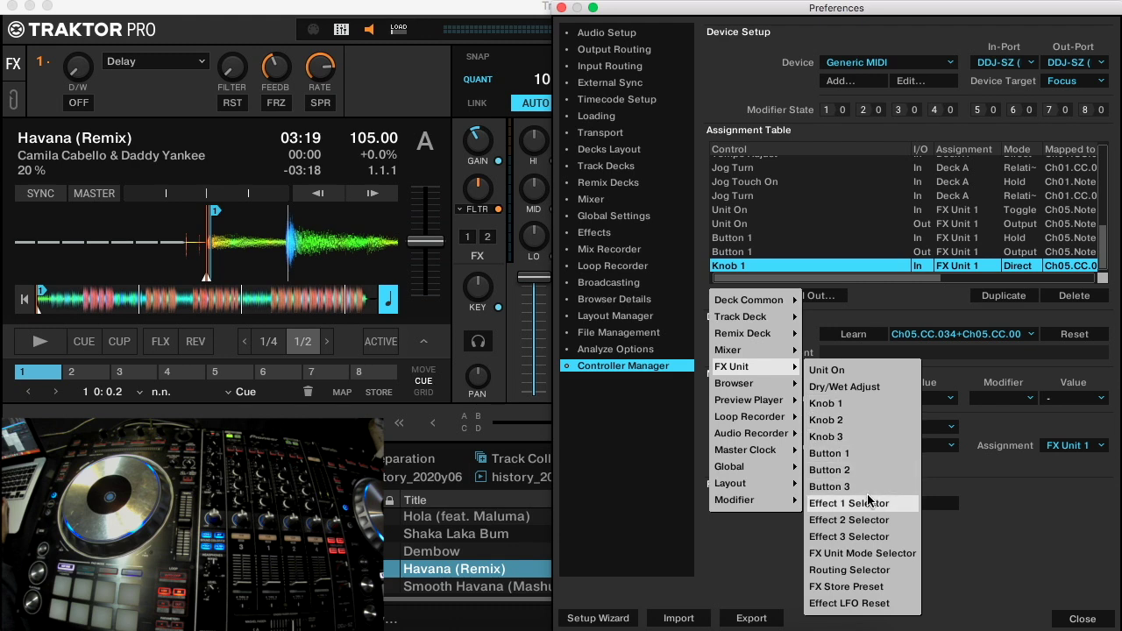
{"action": "left_click", "coordinate": [944, 533]}
Step: Switch FX Unit 1 from Single to Group mode and look through the effects available for its third slot
{"action": "left_click", "coordinate": [40, 62]}
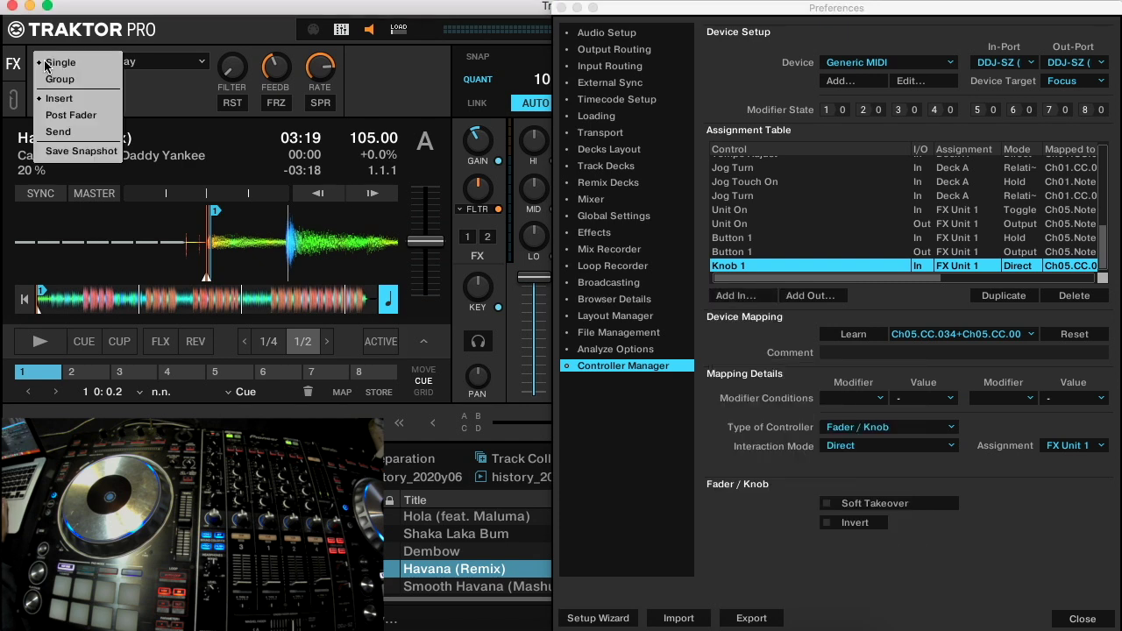
{"action": "left_click", "coordinate": [59, 82]}
{"action": "left_click", "coordinate": [155, 103]}
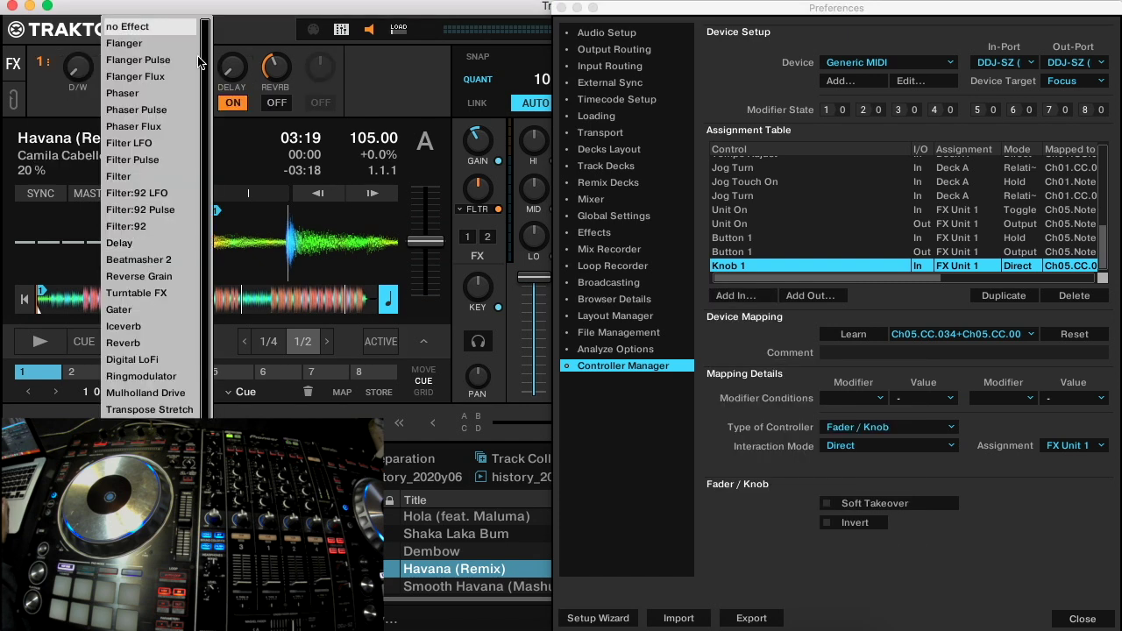
{"action": "left_click", "coordinate": [368, 71]}
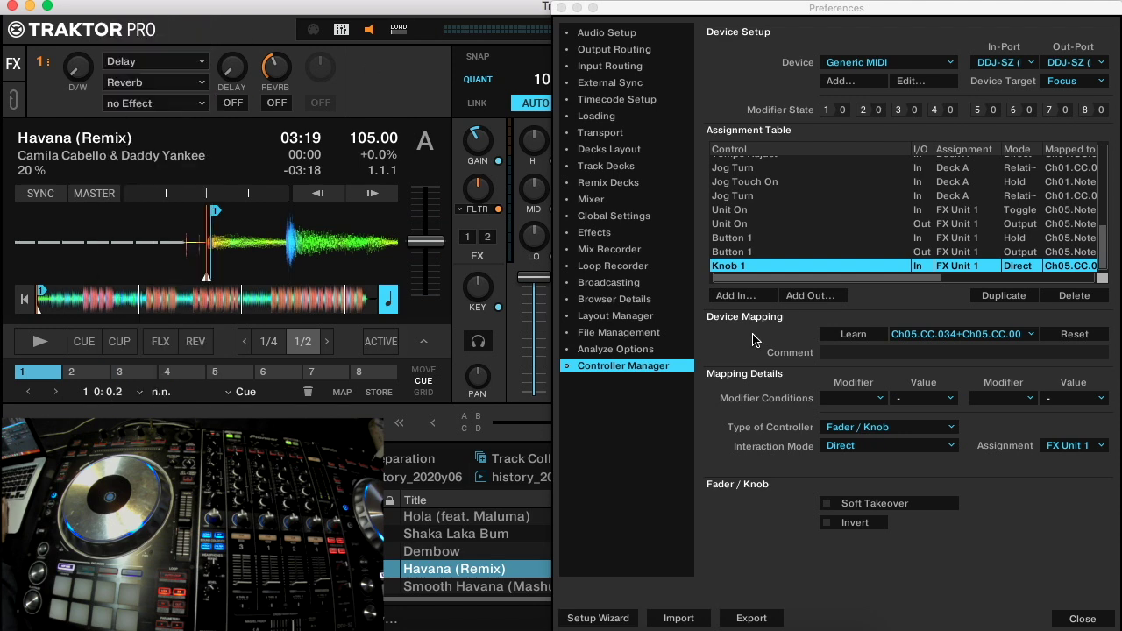
Step: Add a mixer Volume Adjust input control, learn it as the Ch01.CC.051 combination, and assign it to Deck A
{"action": "left_click", "coordinate": [744, 298]}
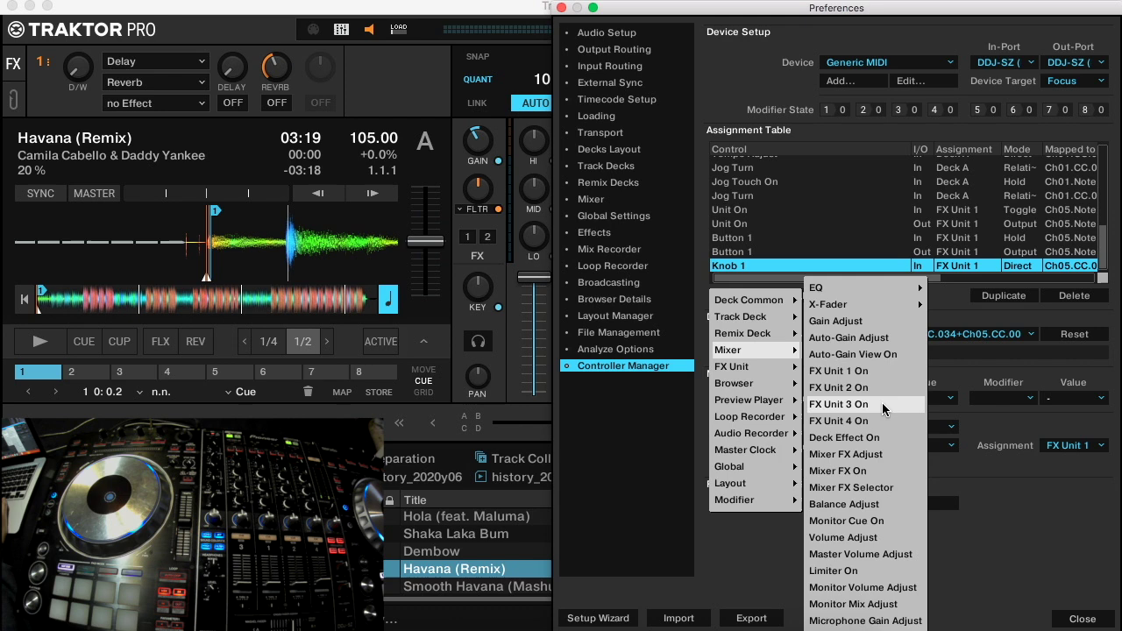
{"action": "left_click", "coordinate": [864, 538]}
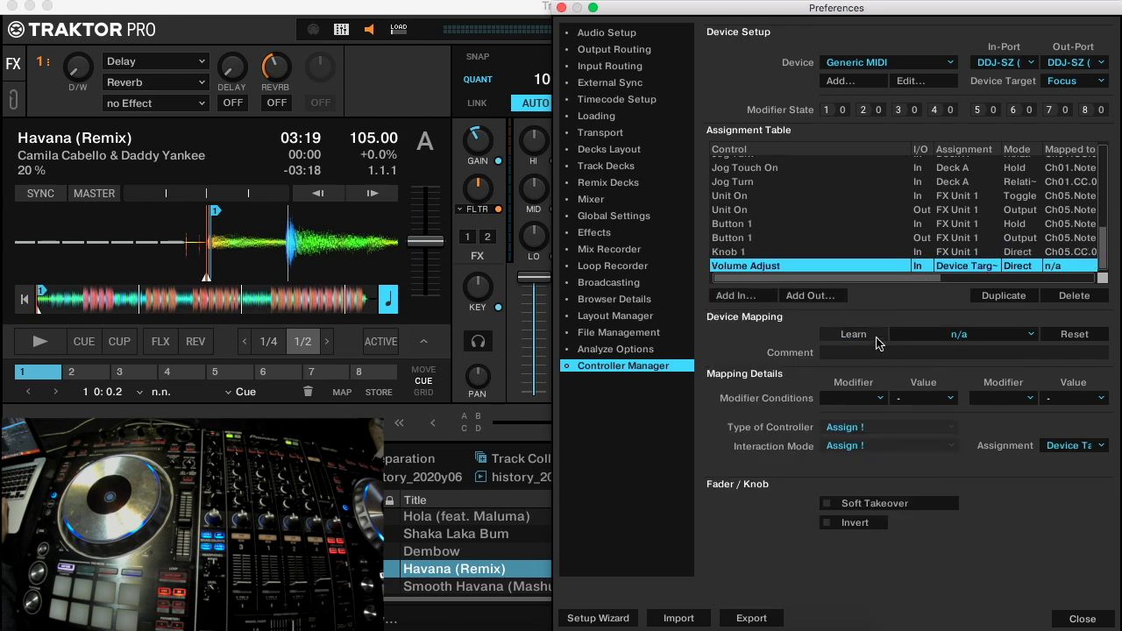
{"action": "left_click", "coordinate": [868, 335]}
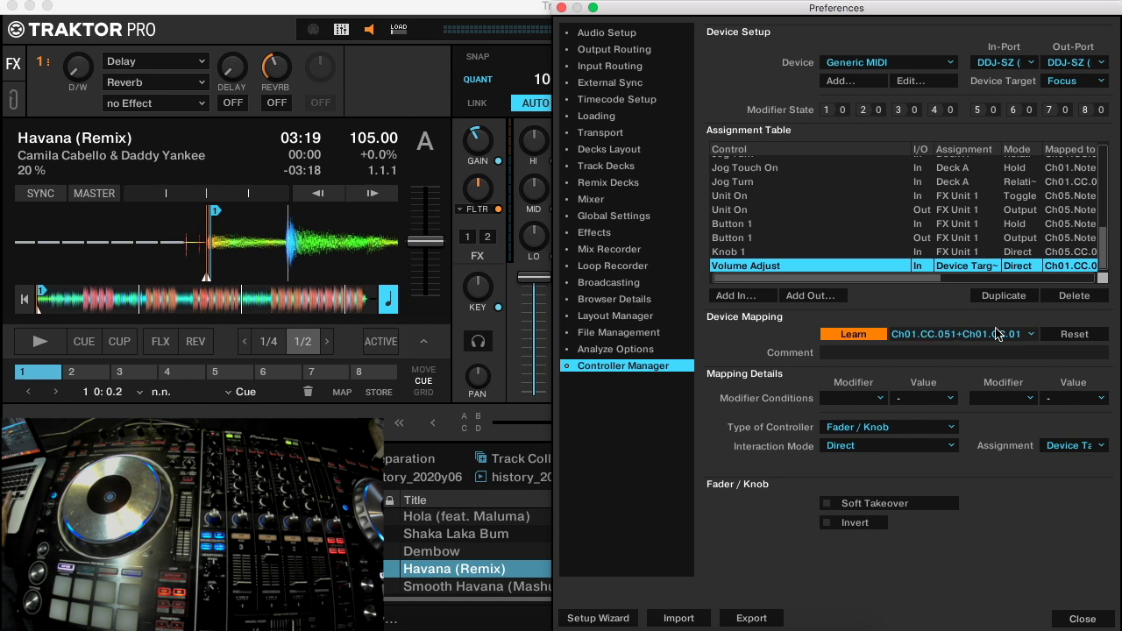
{"action": "left_click", "coordinate": [847, 337]}
{"action": "left_click", "coordinate": [1071, 446]}
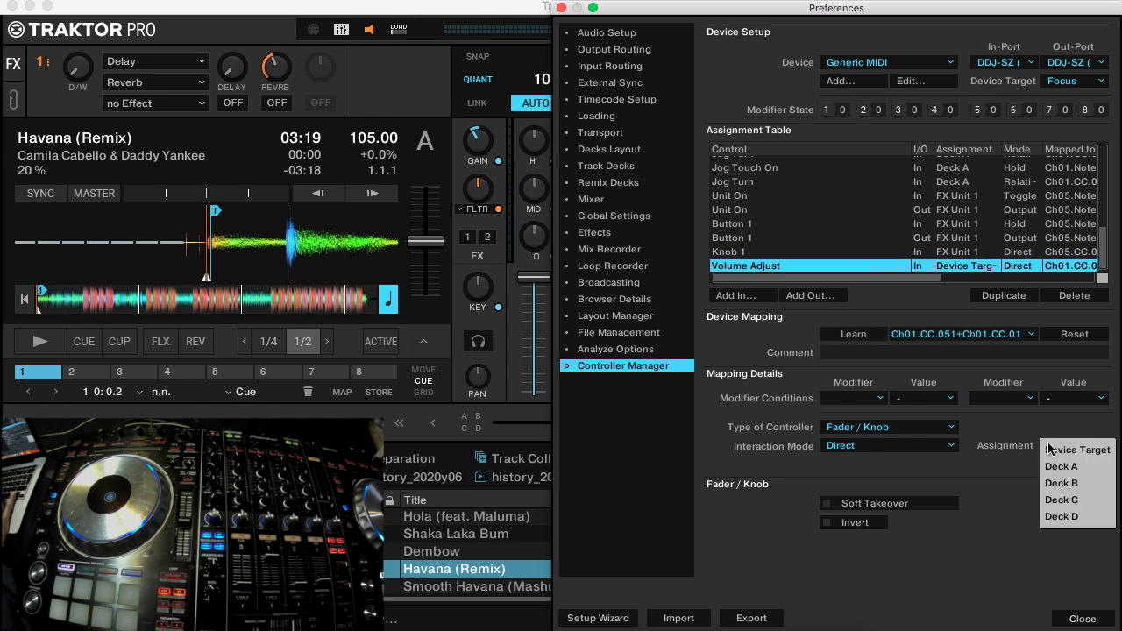
{"action": "left_click", "coordinate": [1057, 474]}
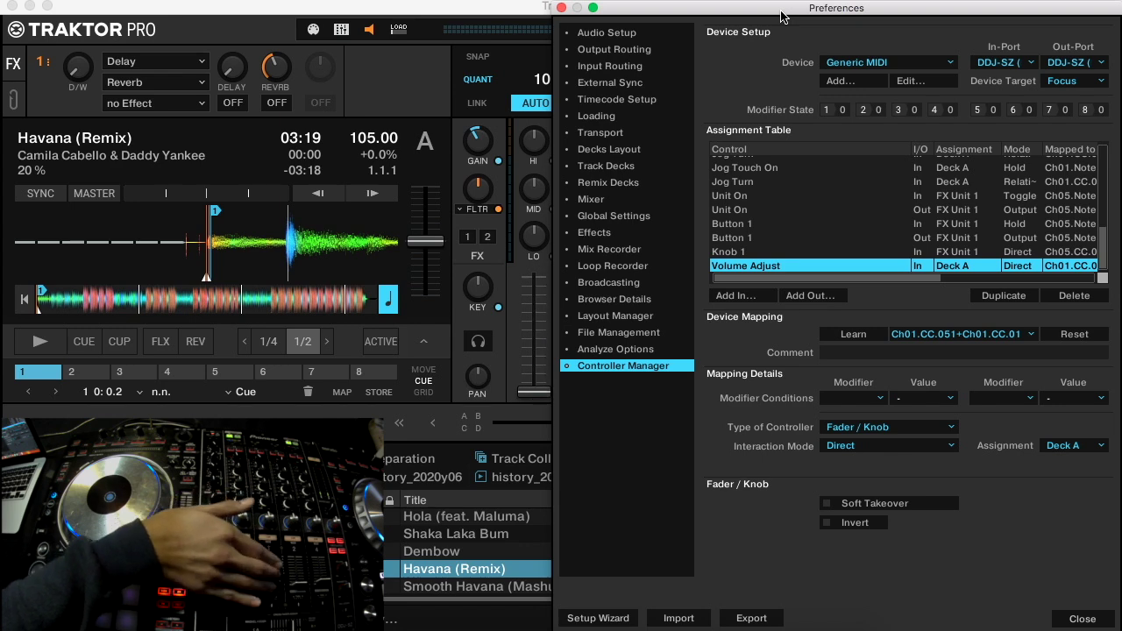
{"action": "left_click", "coordinate": [1049, 315]}
Step: Add a mixer EQ Low Adjust input control, learn it as the Ch03.CC.047 combination, and assign it to Deck A
{"action": "left_click", "coordinate": [724, 296]}
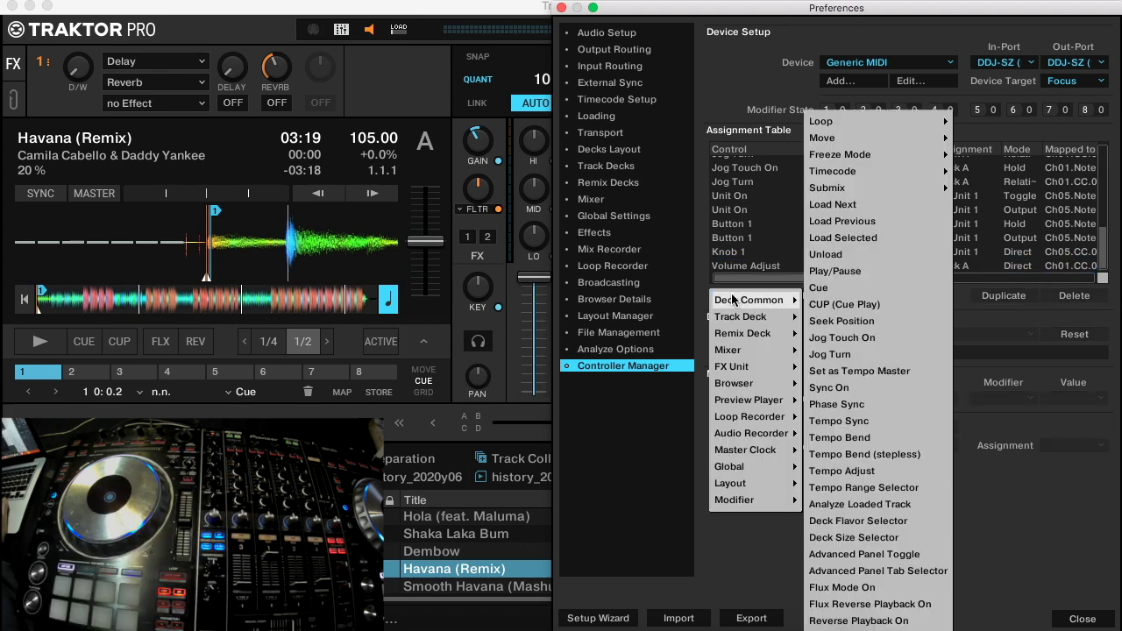
{"action": "mouse_move", "coordinate": [754, 350]}
{"action": "mouse_move", "coordinate": [891, 289]}
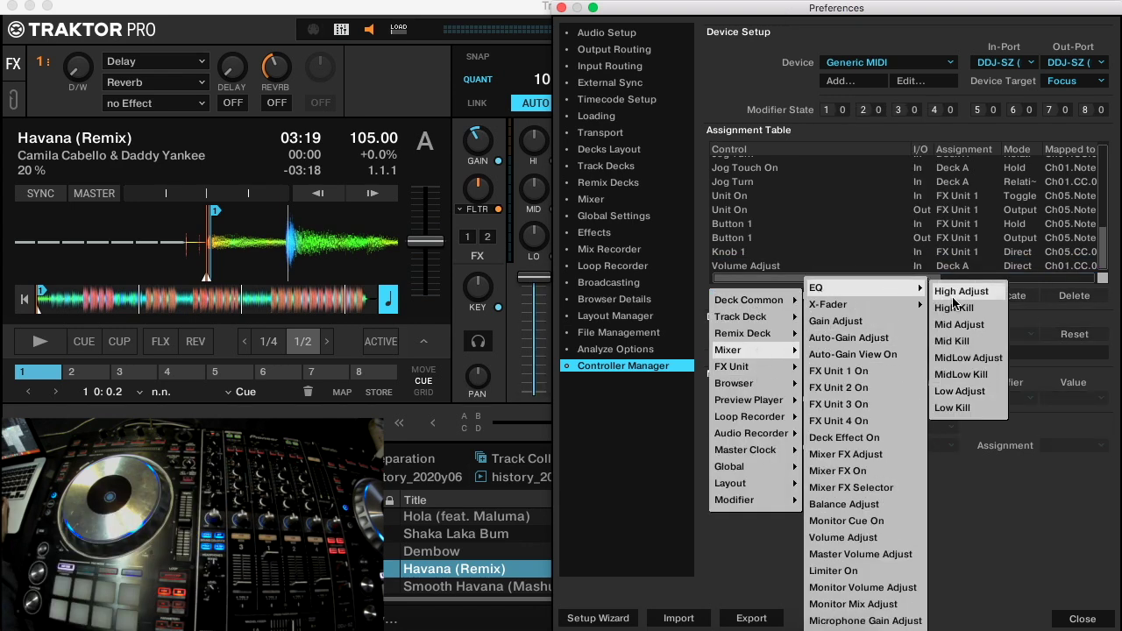
{"action": "left_click", "coordinate": [978, 399]}
{"action": "left_click", "coordinate": [872, 336]}
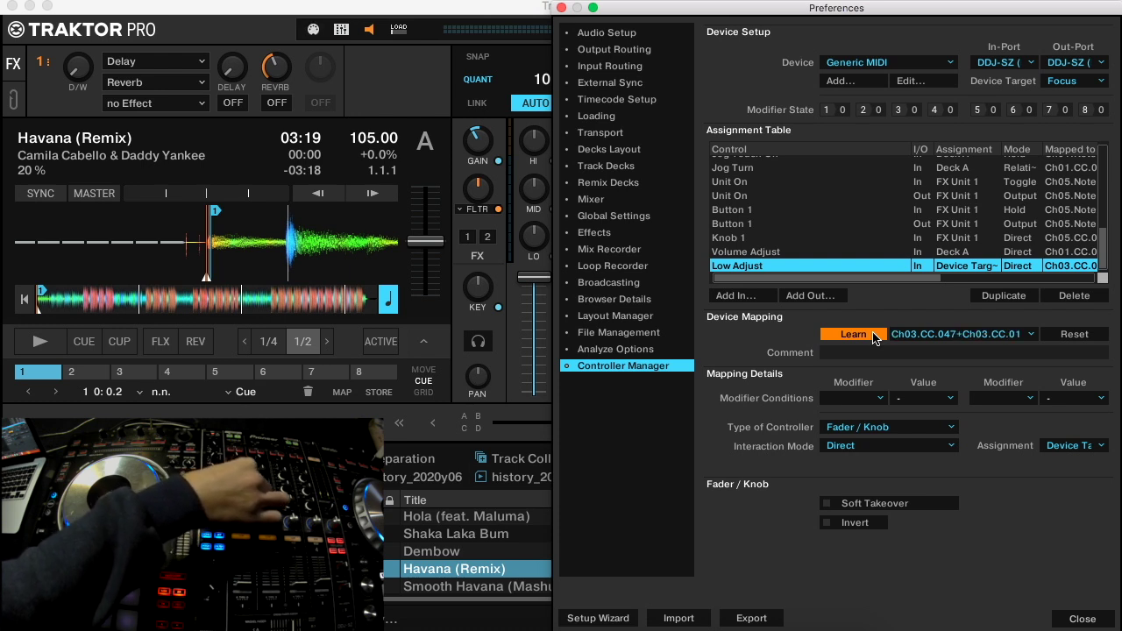
{"action": "left_click", "coordinate": [853, 334]}
{"action": "left_click", "coordinate": [873, 334]}
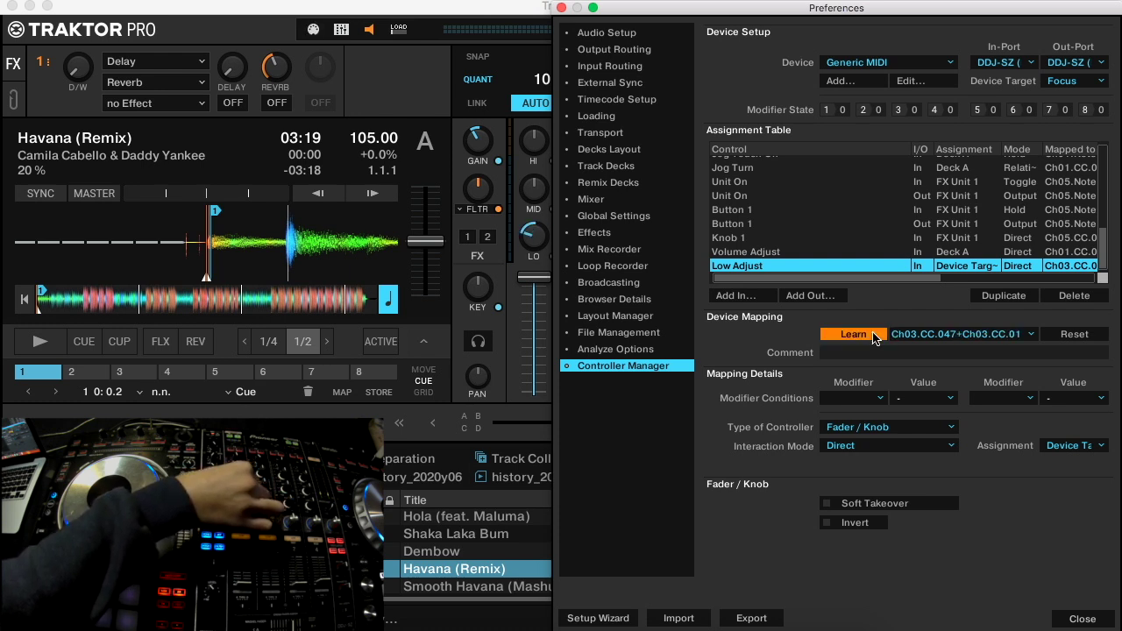
{"action": "left_click", "coordinate": [872, 335]}
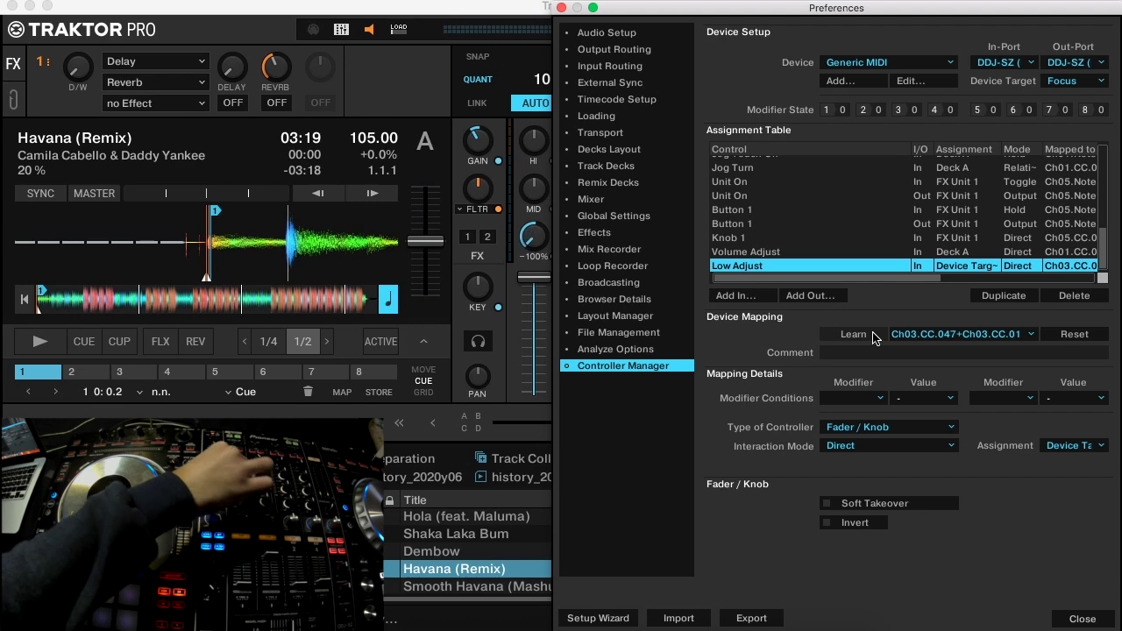
{"action": "left_click", "coordinate": [1071, 445]}
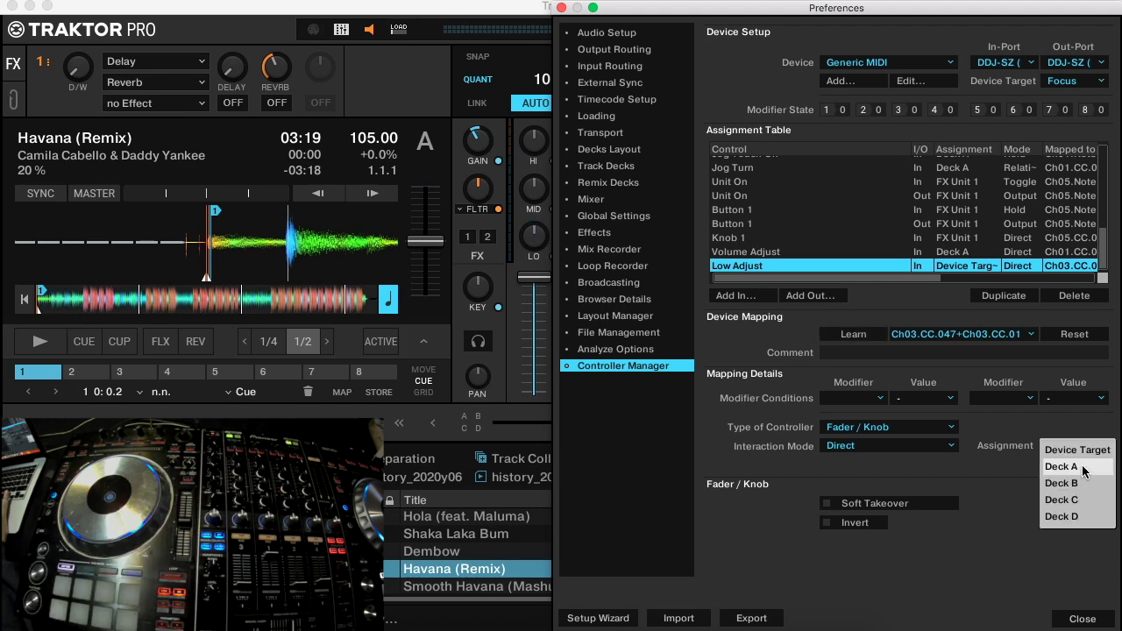
{"action": "left_click", "coordinate": [1065, 462]}
Step: Add a Low Kill input control from the mixer's EQ controls
{"action": "left_click", "coordinate": [762, 299]}
{"action": "mouse_move", "coordinate": [754, 349]}
{"action": "mouse_move", "coordinate": [899, 284]}
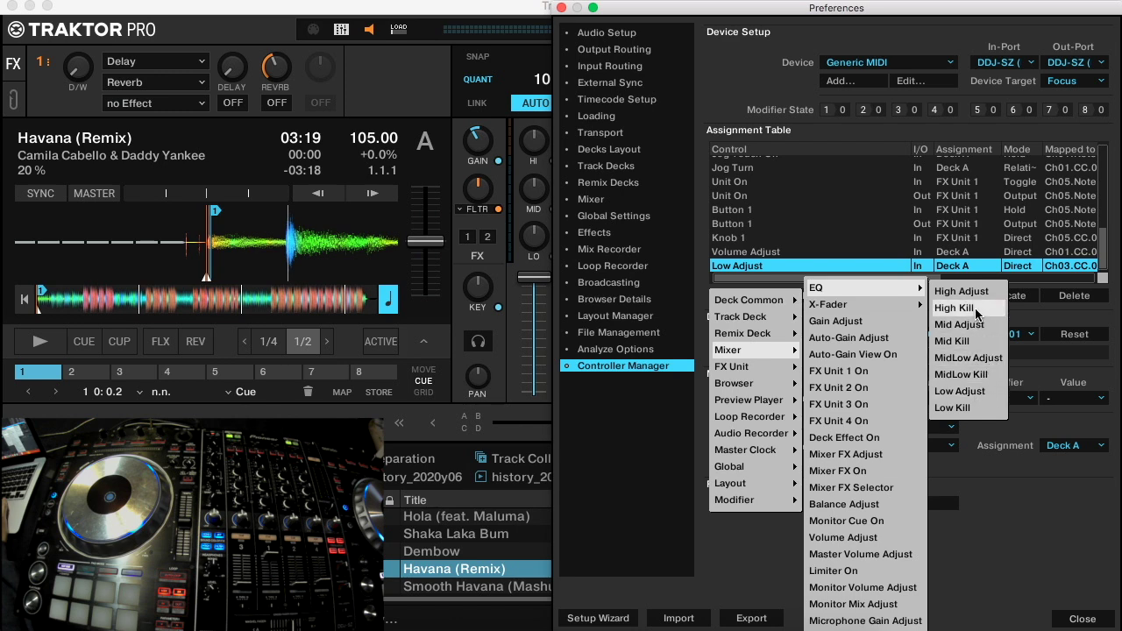
{"action": "left_click", "coordinate": [960, 407]}
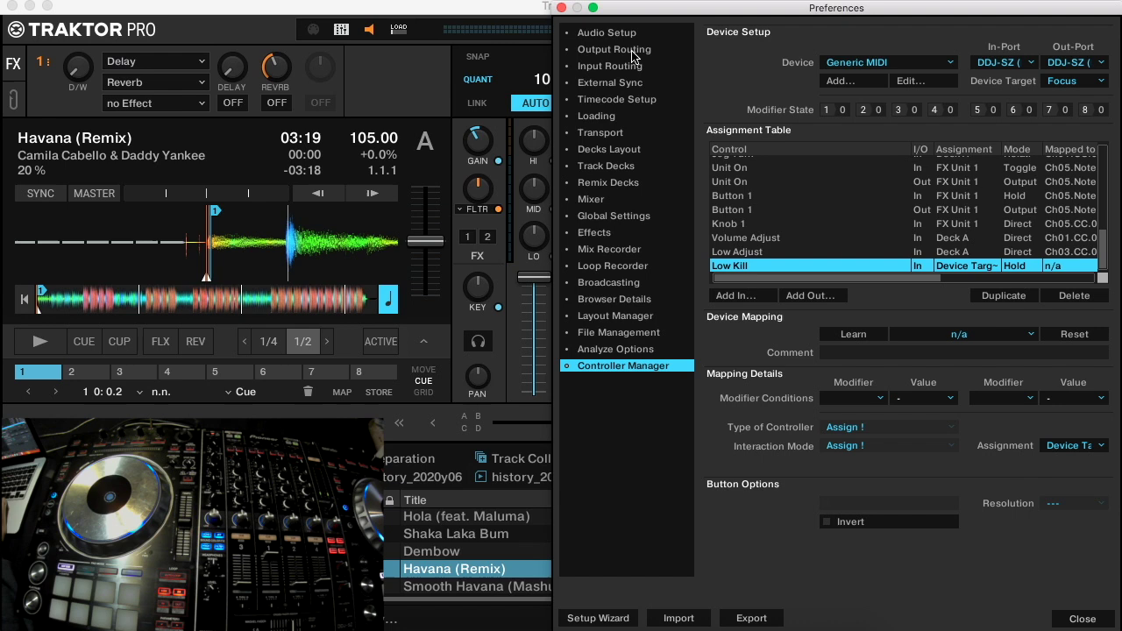
{"action": "left_click_drag", "start_coordinate": [619, 8], "coordinate": [649, 9]}
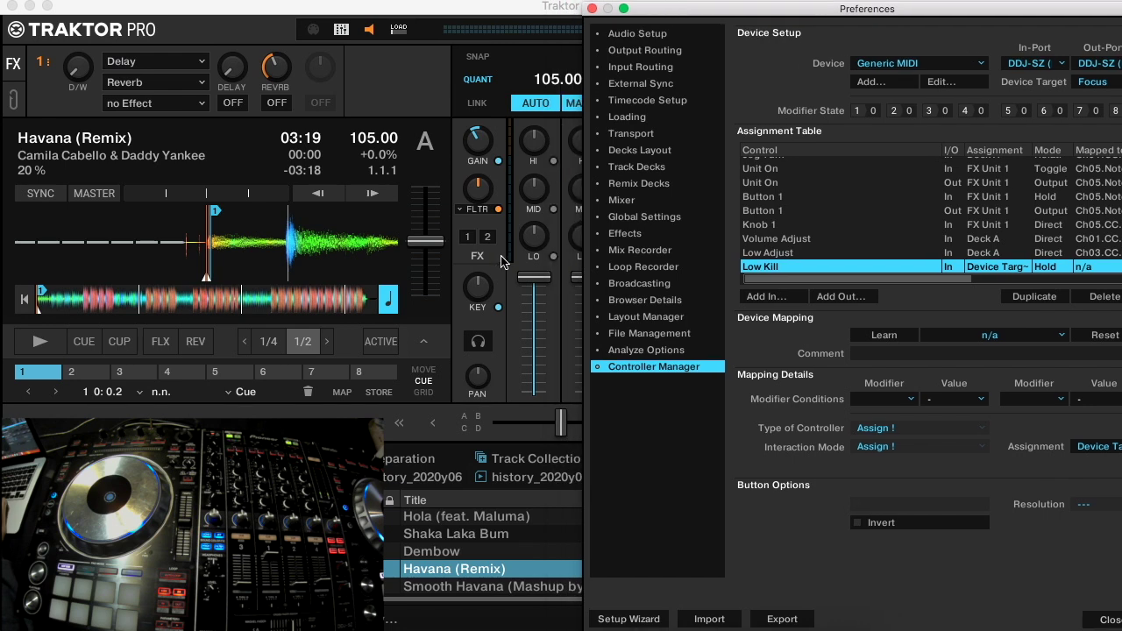
{"action": "left_click", "coordinate": [554, 257]}
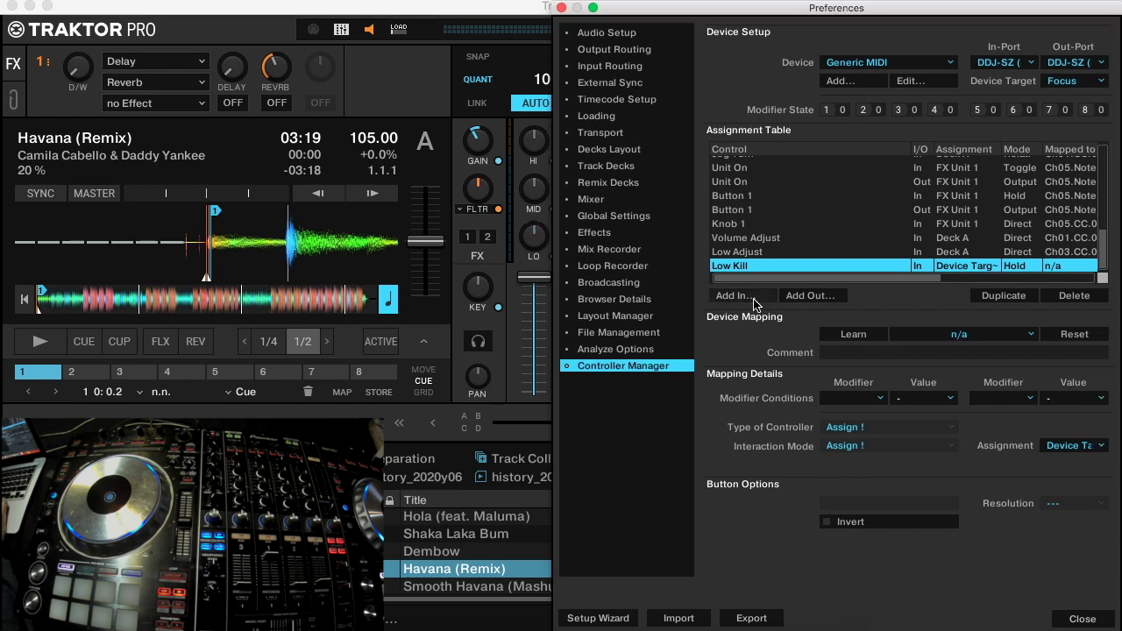
Step: Add a Mixer FX Adjust input control and learn it as the Ch07.CC.055 combination
{"action": "left_click", "coordinate": [735, 297]}
{"action": "mouse_move", "coordinate": [761, 352]}
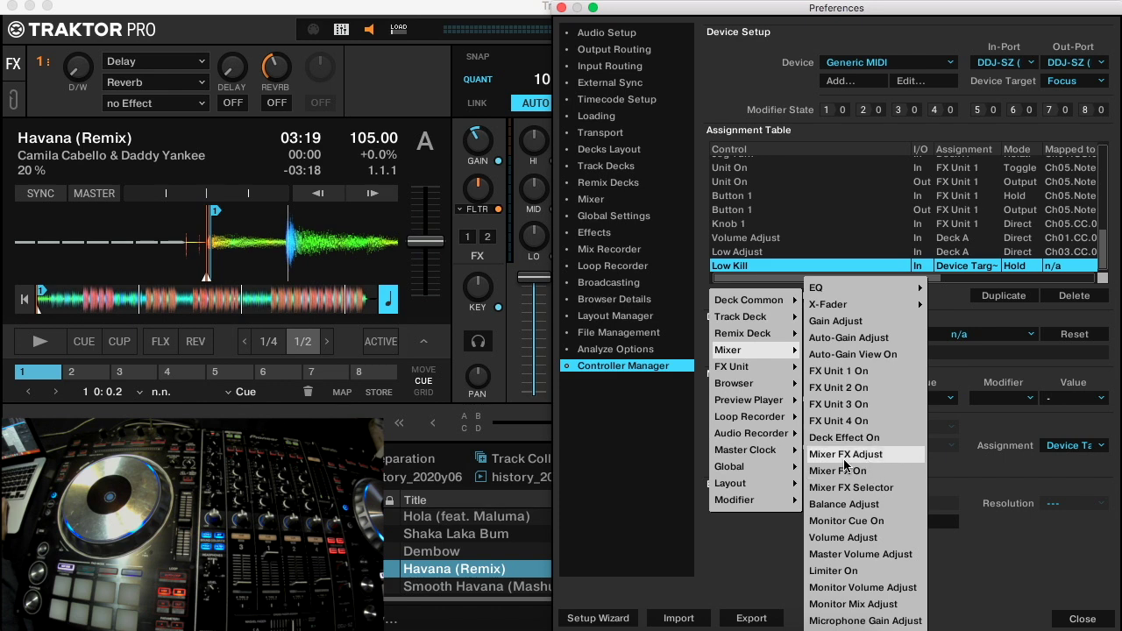
{"action": "left_click", "coordinate": [889, 464]}
{"action": "left_click", "coordinate": [502, 193]}
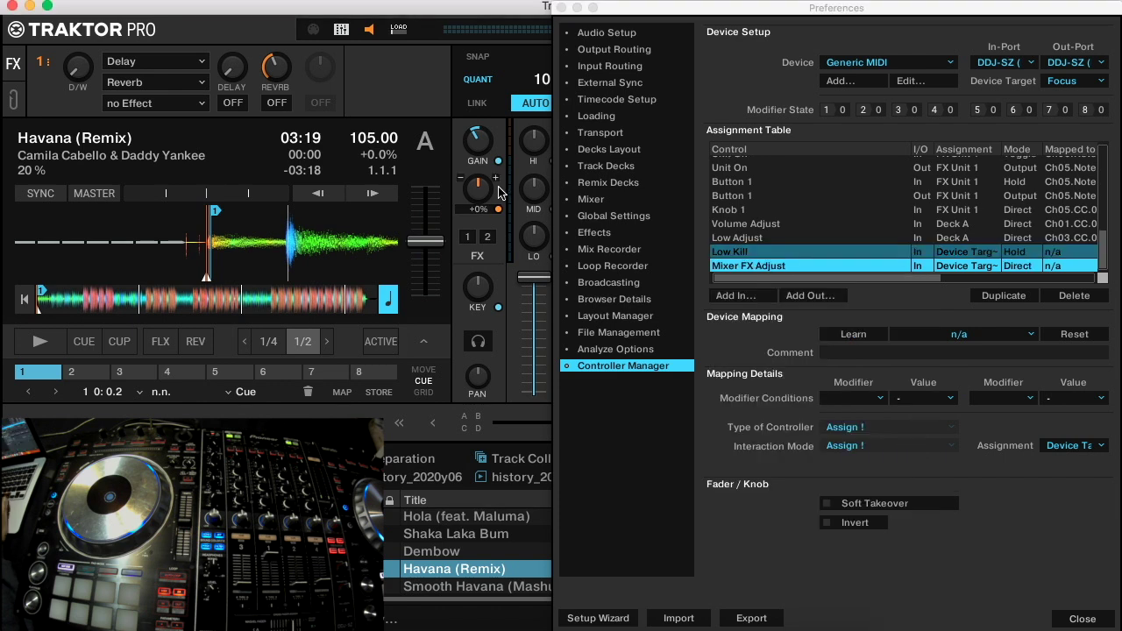
{"action": "left_click", "coordinate": [478, 211]}
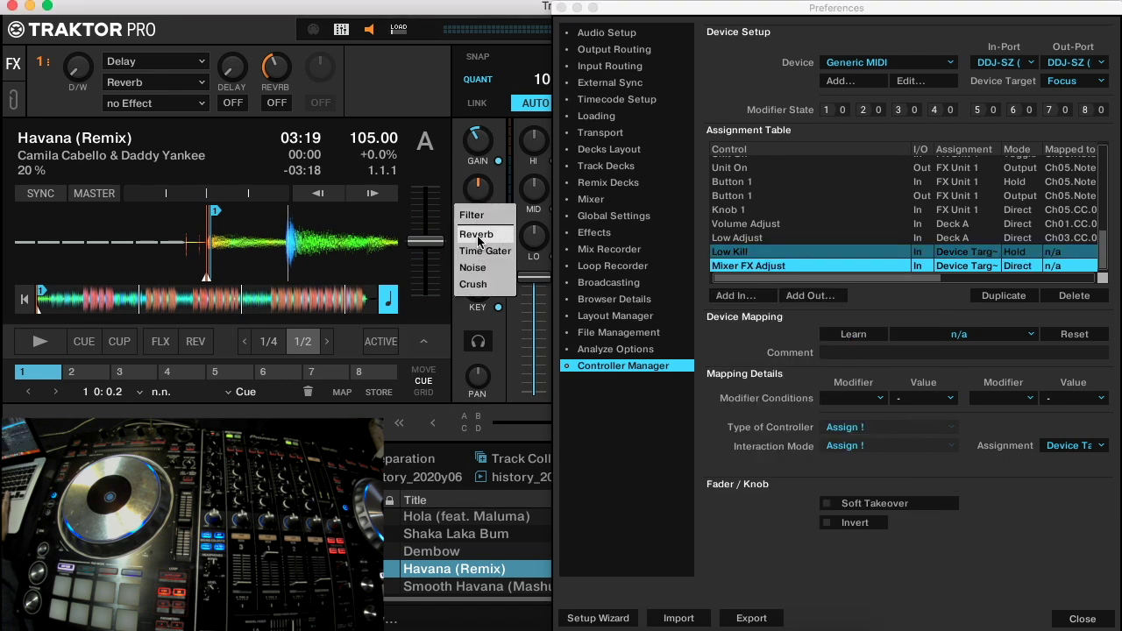
{"action": "left_click", "coordinate": [478, 234]}
{"action": "left_click", "coordinate": [482, 212]}
{"action": "left_click", "coordinate": [489, 213]}
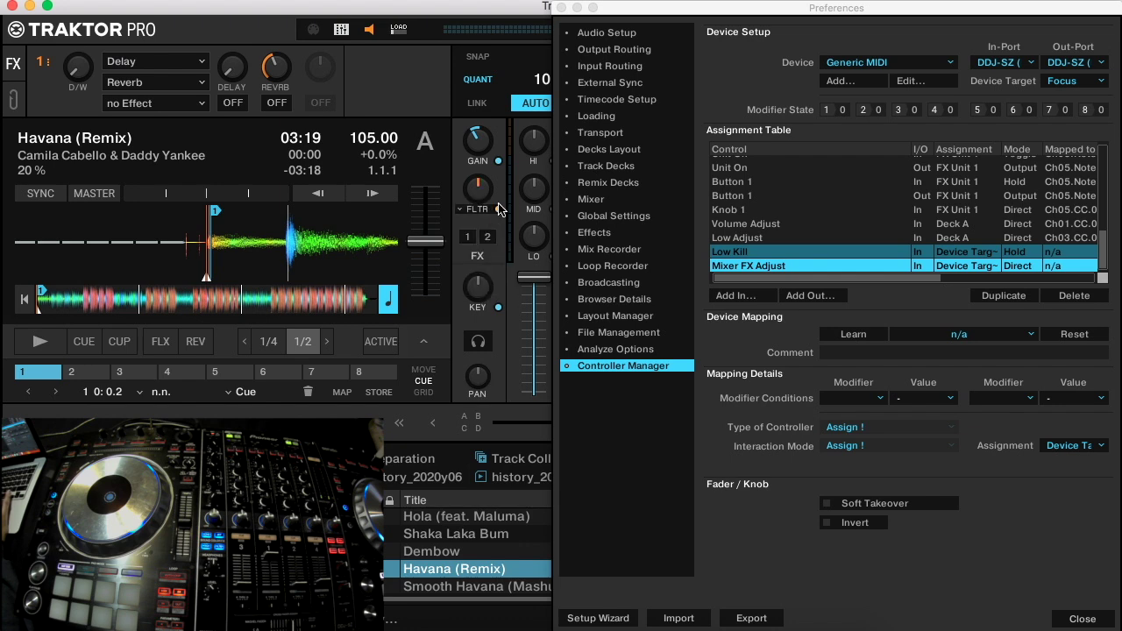
{"action": "left_click", "coordinate": [778, 265]}
{"action": "left_click", "coordinate": [805, 267]}
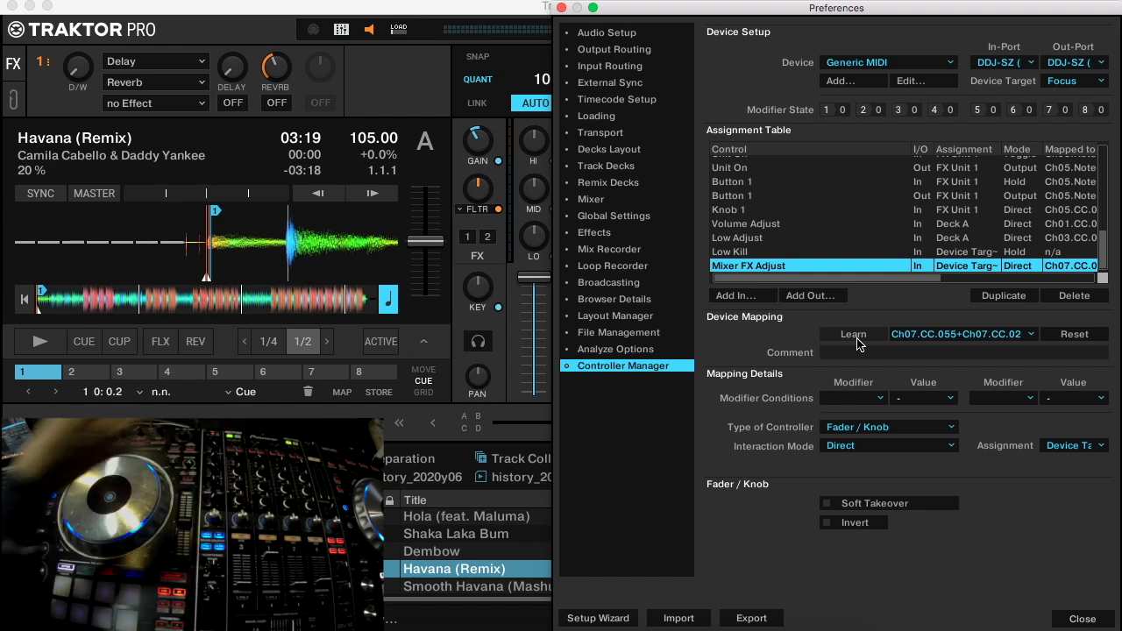
Step: Add Mixer FX On and Mixer FX Selector input controls from the mixer's controls
{"action": "left_click", "coordinate": [735, 295]}
{"action": "mouse_move", "coordinate": [759, 353]}
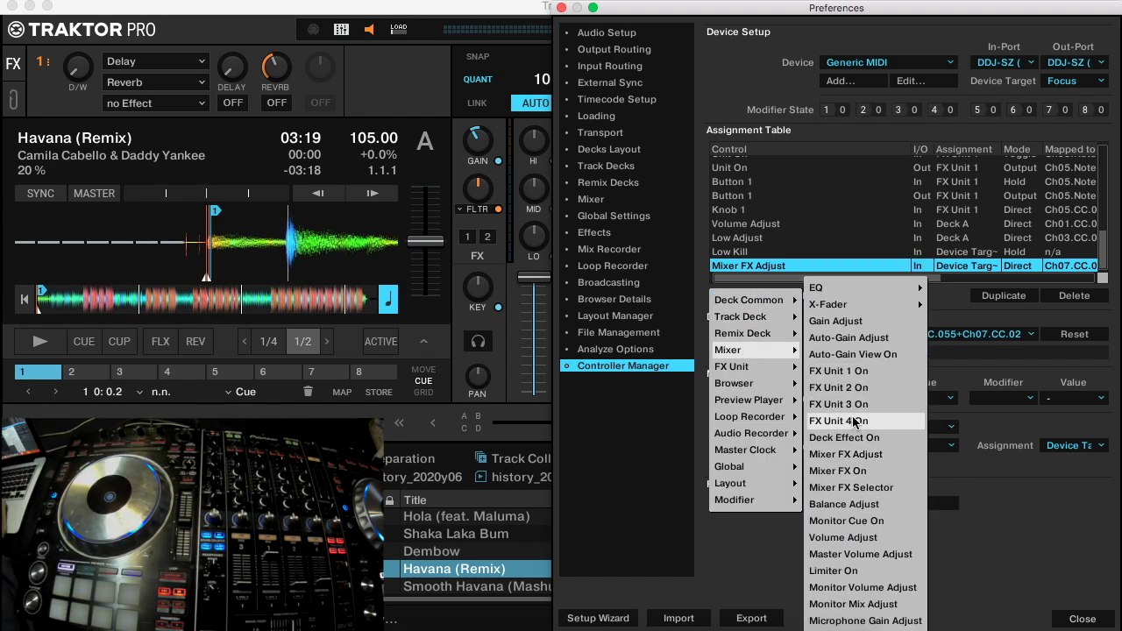
{"action": "left_click", "coordinate": [865, 473]}
{"action": "left_click", "coordinate": [497, 211]}
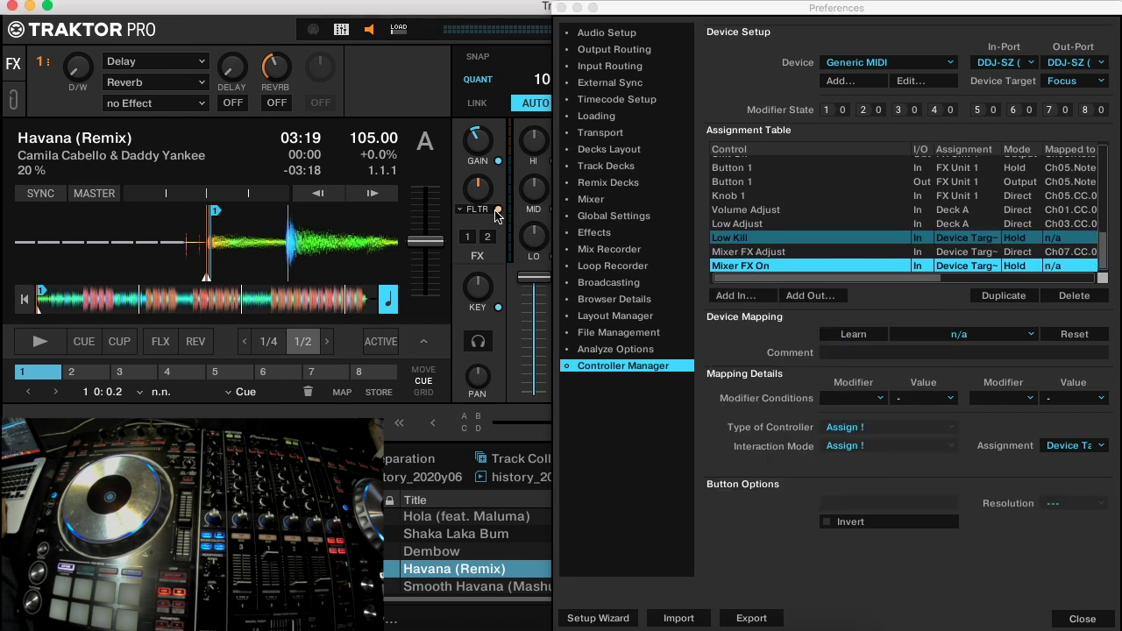
{"action": "left_click", "coordinate": [734, 296]}
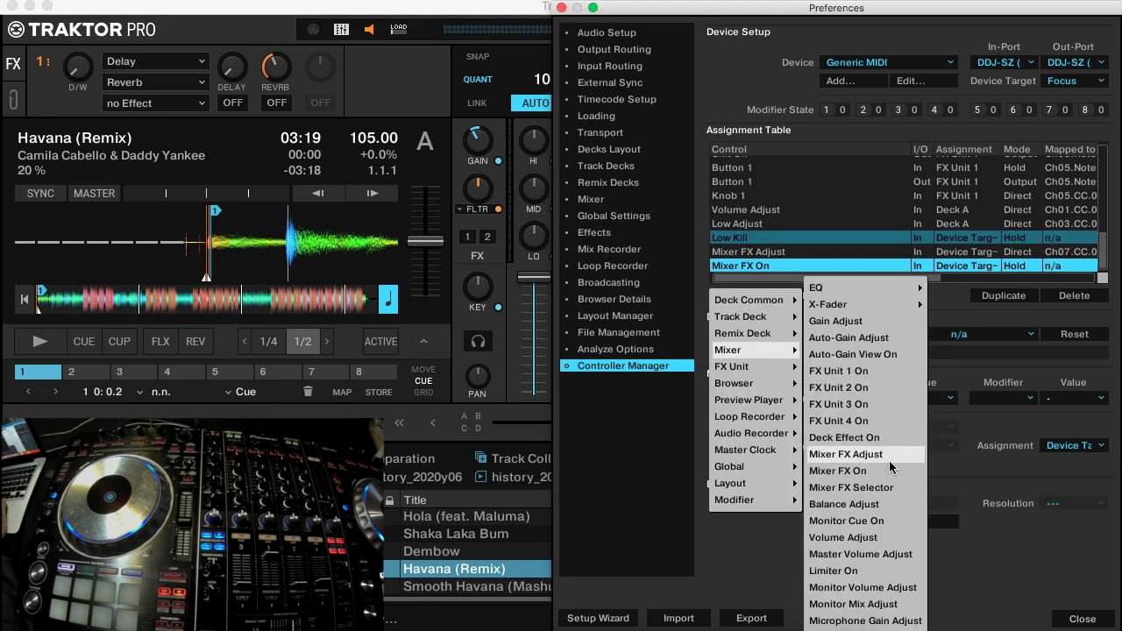
{"action": "left_click", "coordinate": [848, 488]}
{"action": "left_click", "coordinate": [491, 210]}
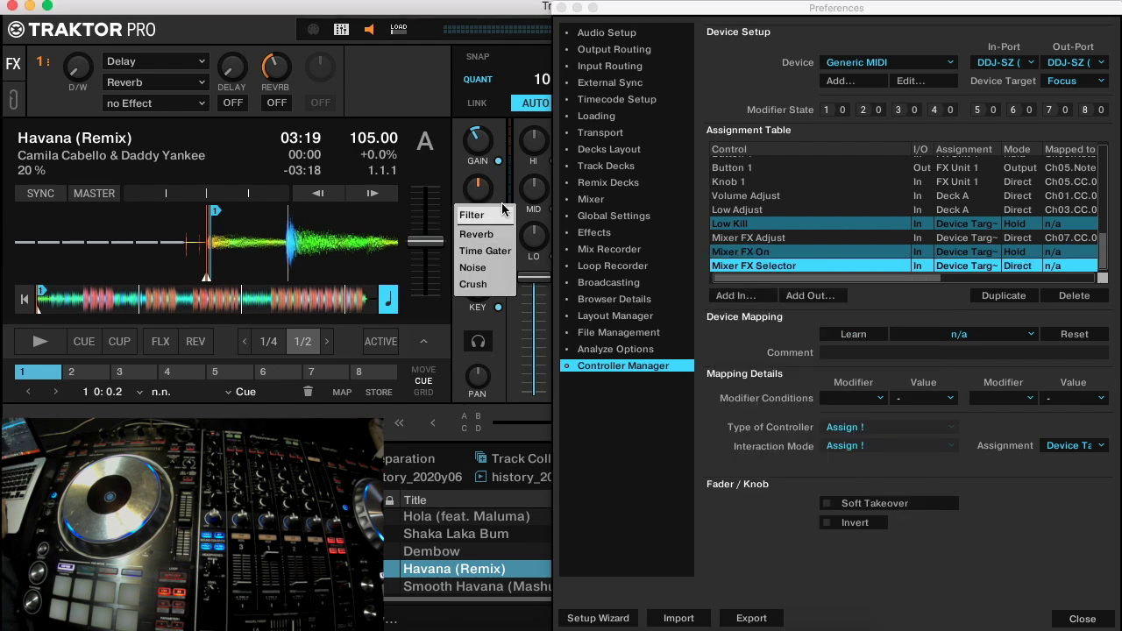
Step: Add a mixer Gain Adjust input control, assign it to Deck A, and learn it as the Ch01.CC.036 combination
{"action": "left_click", "coordinate": [734, 296]}
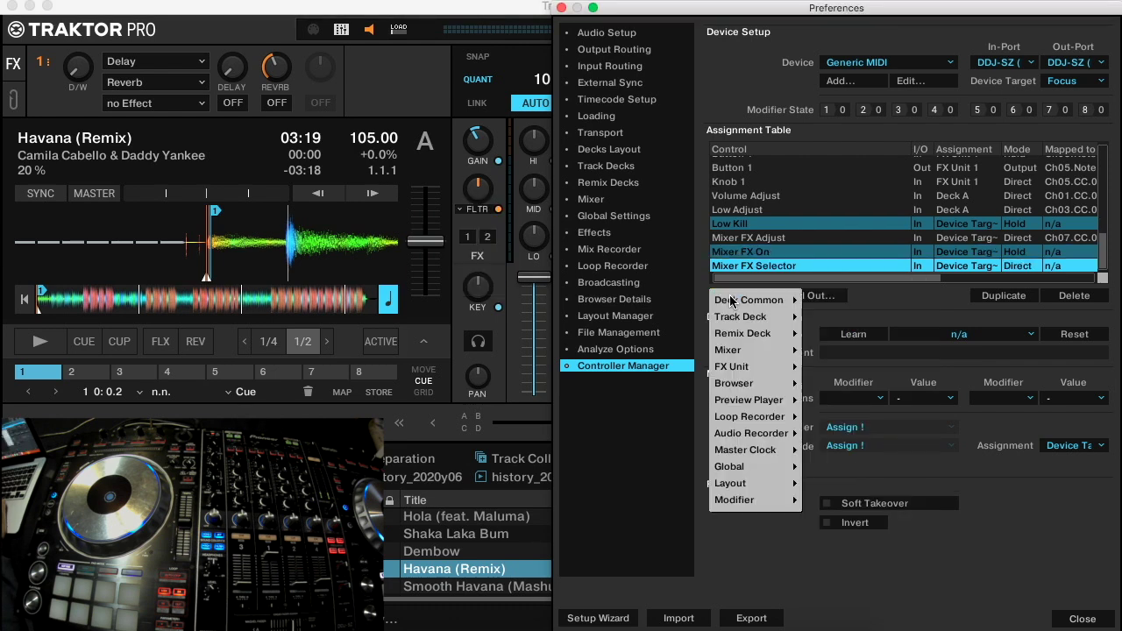
{"action": "mouse_move", "coordinate": [771, 342]}
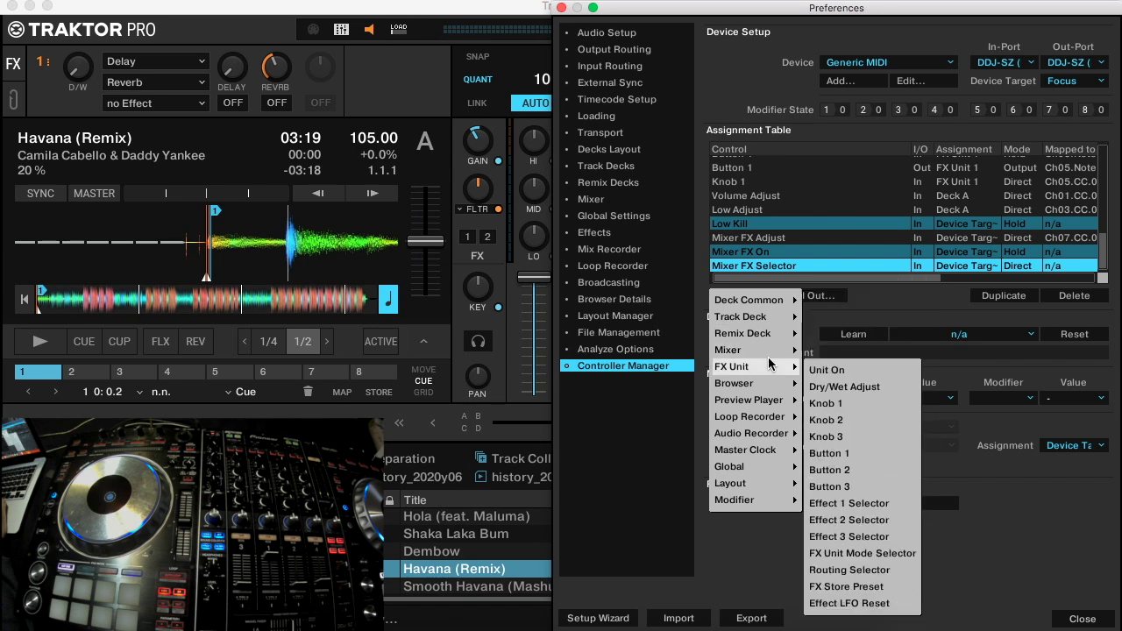
{"action": "left_click", "coordinate": [840, 322]}
{"action": "left_click", "coordinate": [1074, 445]}
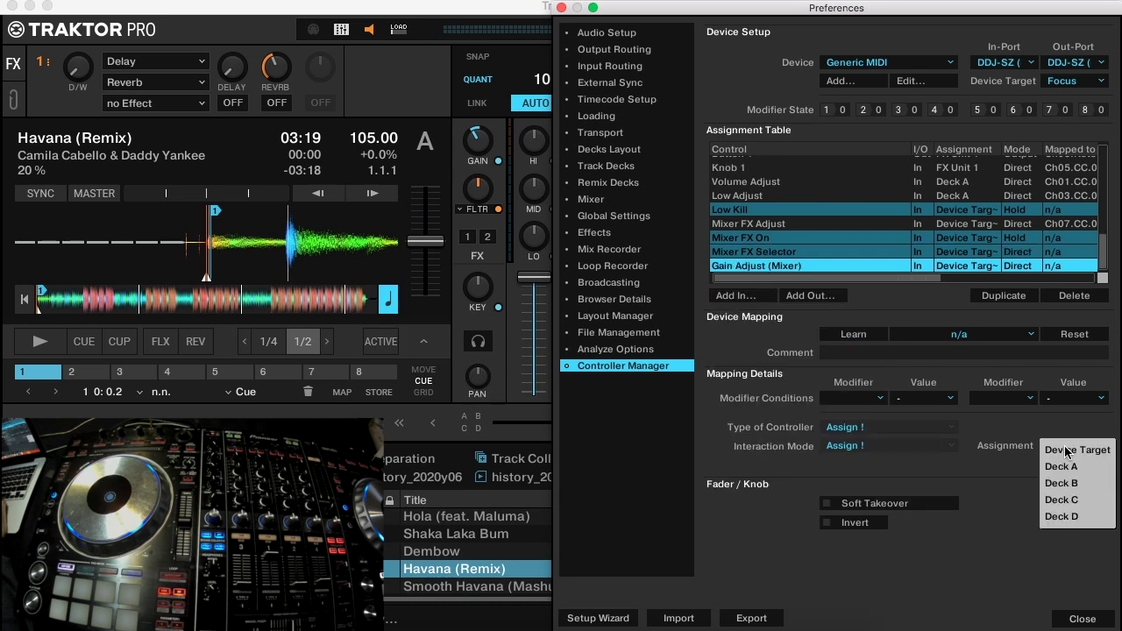
{"action": "left_click", "coordinate": [1059, 466]}
{"action": "left_click", "coordinate": [866, 338]}
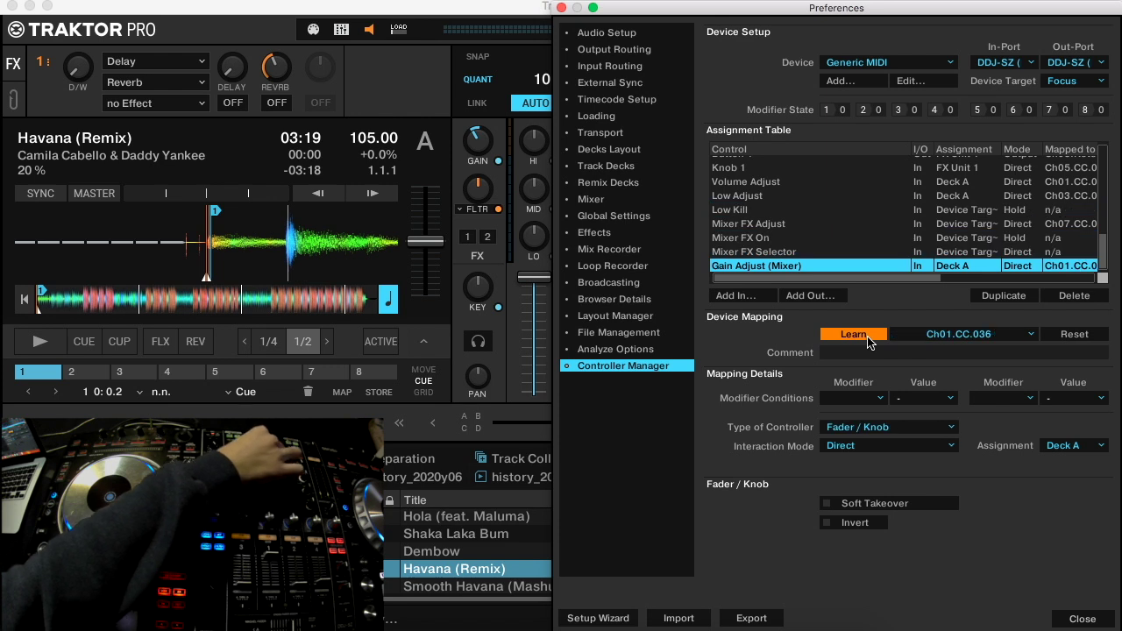
{"action": "left_click", "coordinate": [867, 337]}
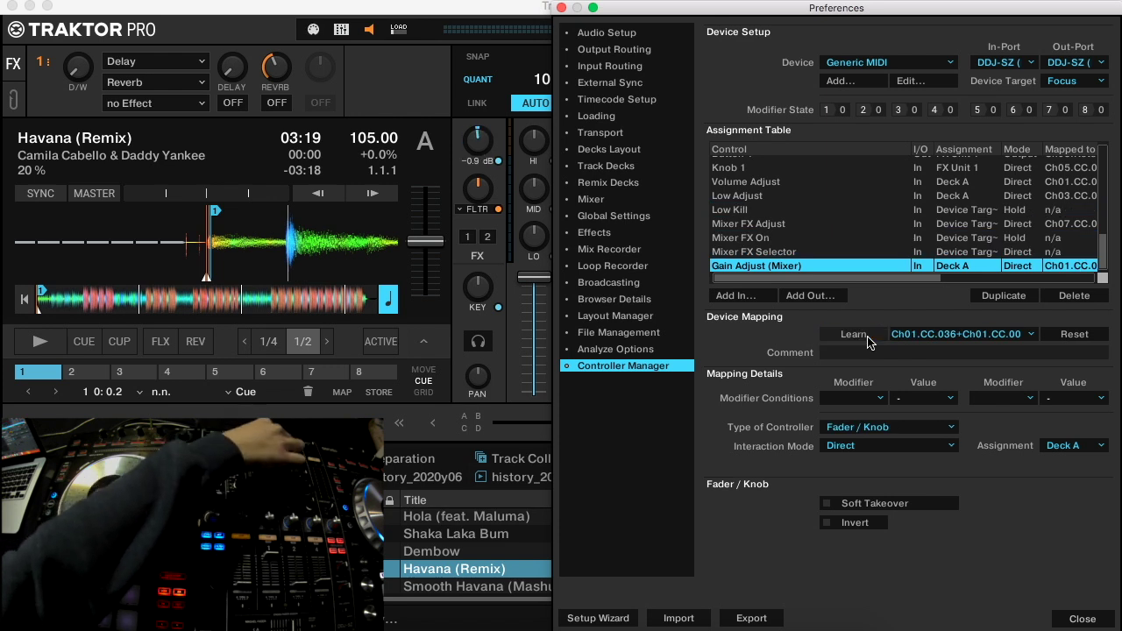
Step: Add a mixer Monitor Cue On input control and learn it as Ch01.Note.C6
{"action": "left_click", "coordinate": [752, 298]}
{"action": "mouse_move", "coordinate": [760, 342]}
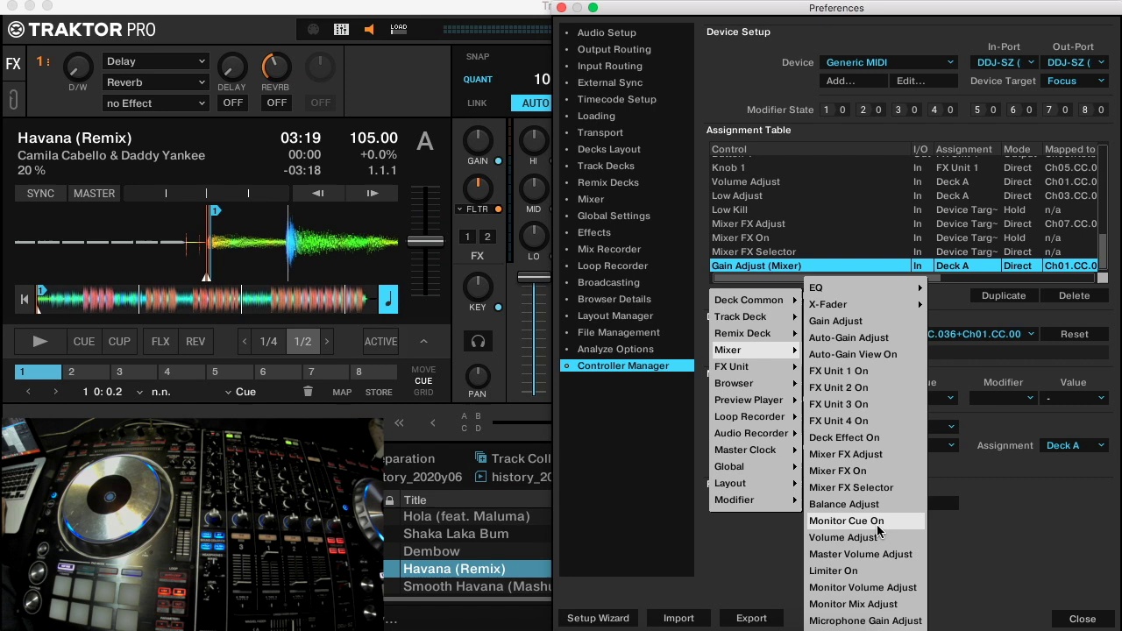
{"action": "left_click", "coordinate": [865, 523]}
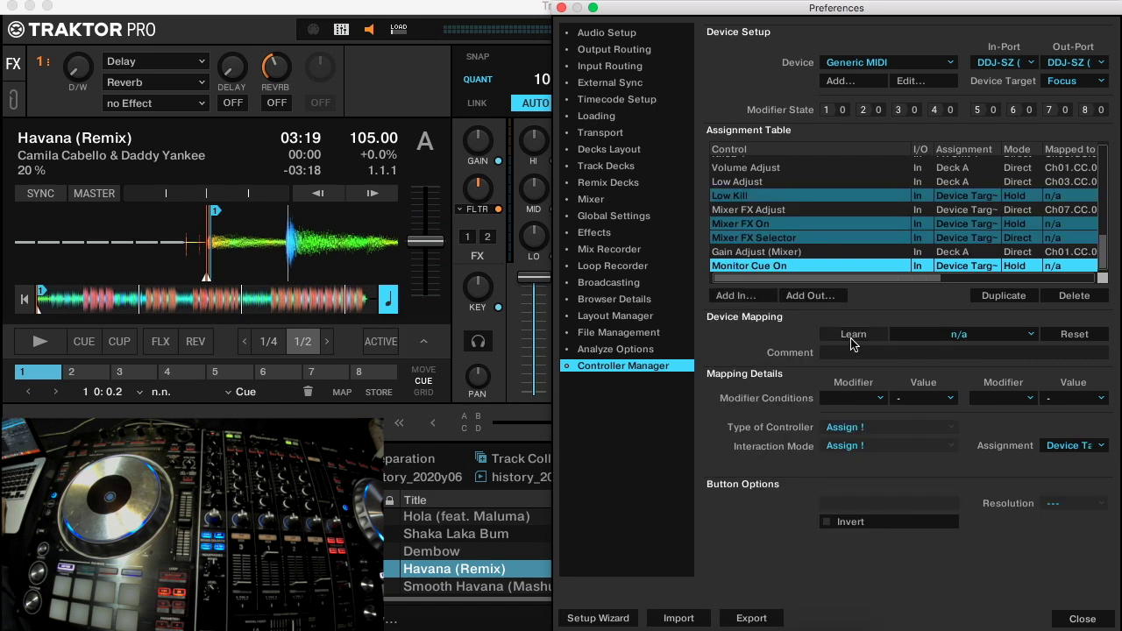
{"action": "left_click", "coordinate": [853, 338]}
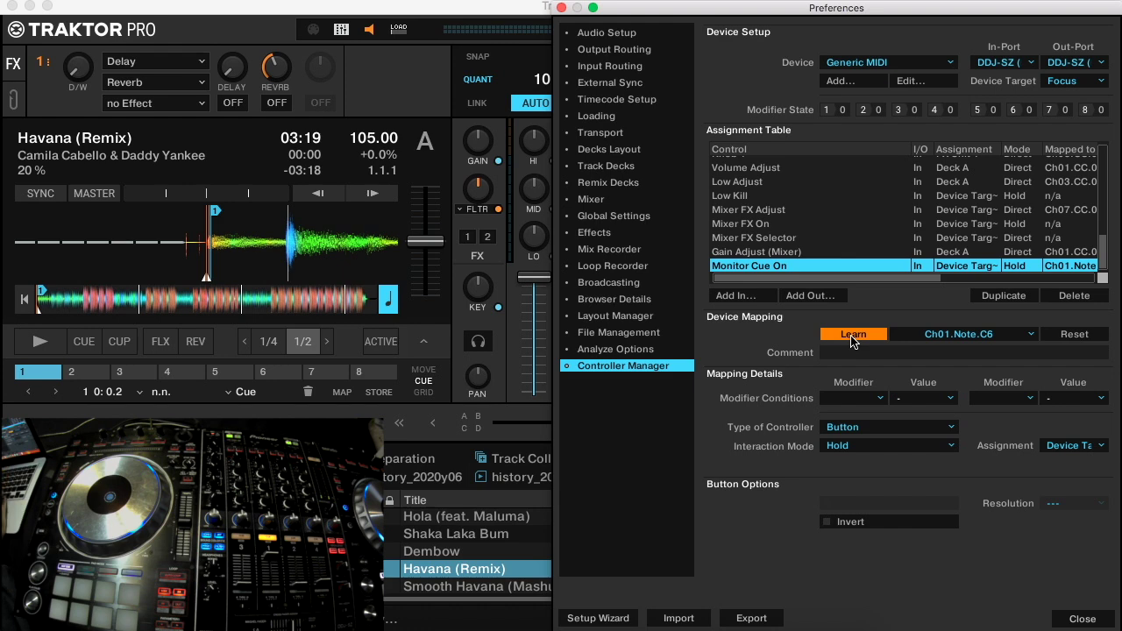
{"action": "left_click", "coordinate": [853, 334]}
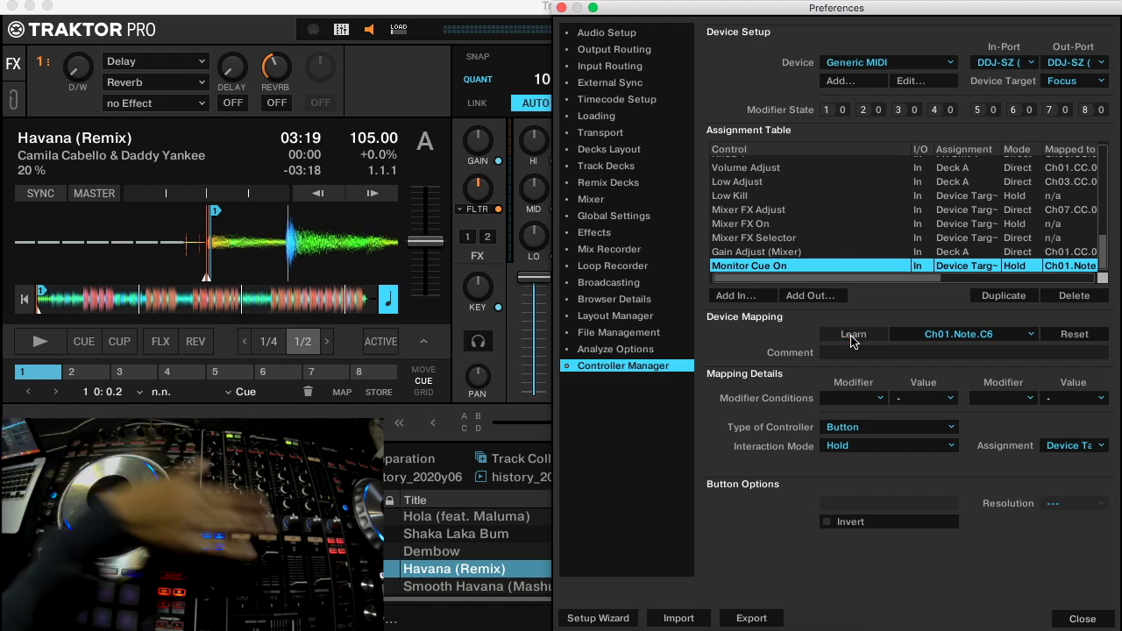
Step: Set the Monitor Cue On control's interaction mode to Toggle and assign it to Deck A
{"action": "left_click", "coordinate": [879, 445]}
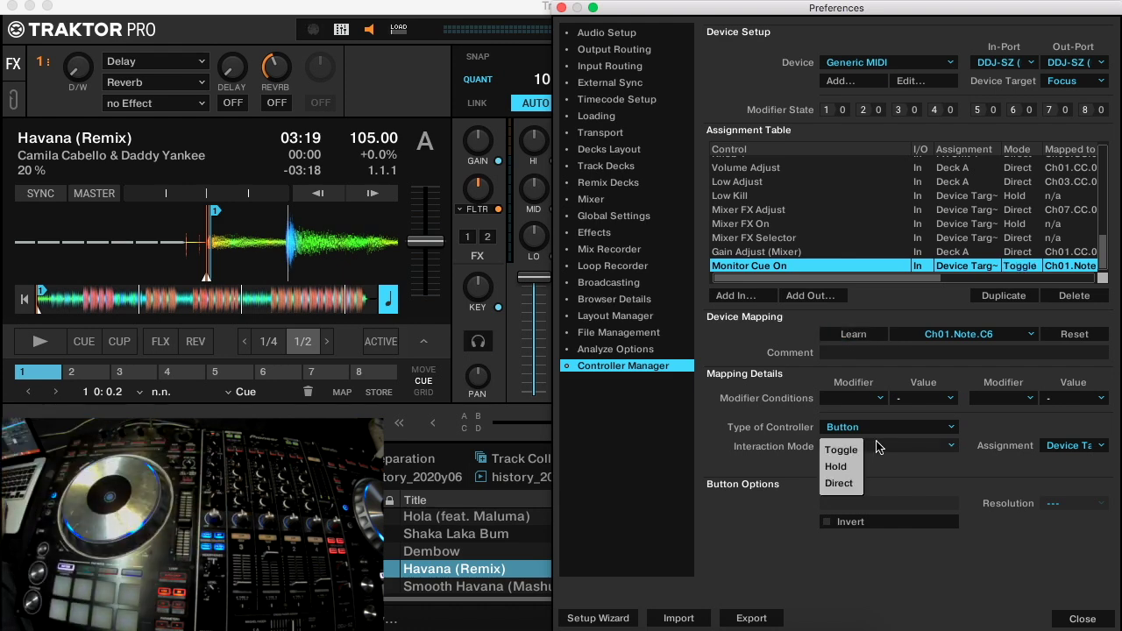
{"action": "left_click", "coordinate": [863, 451]}
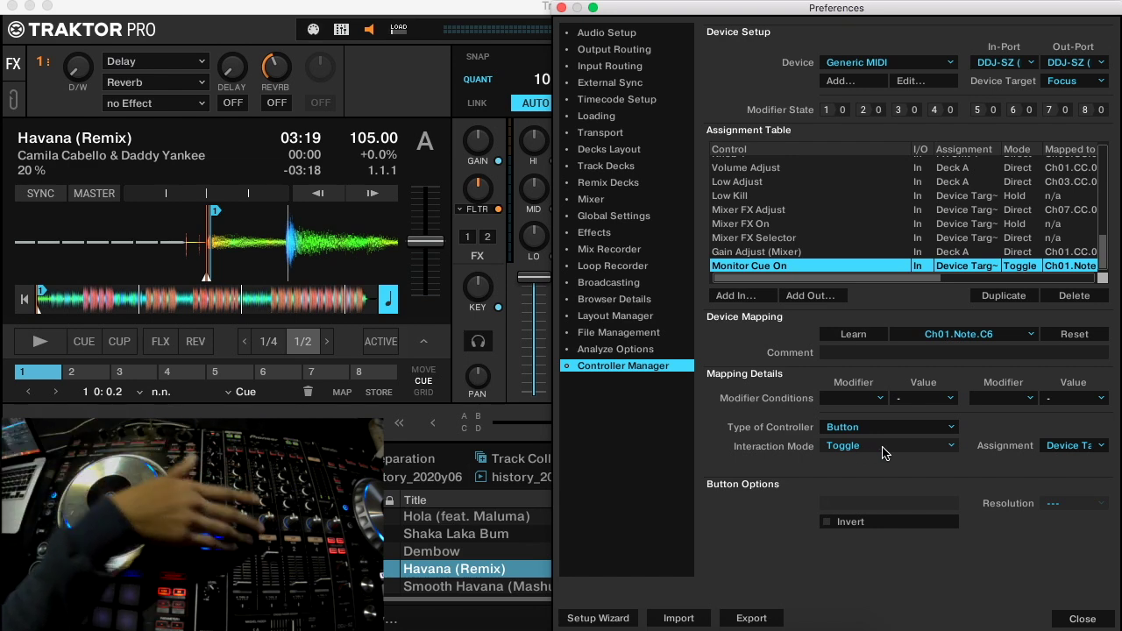
{"action": "scroll", "coordinate": [1065, 447], "scroll_direction": "down", "scroll_amount": 1}
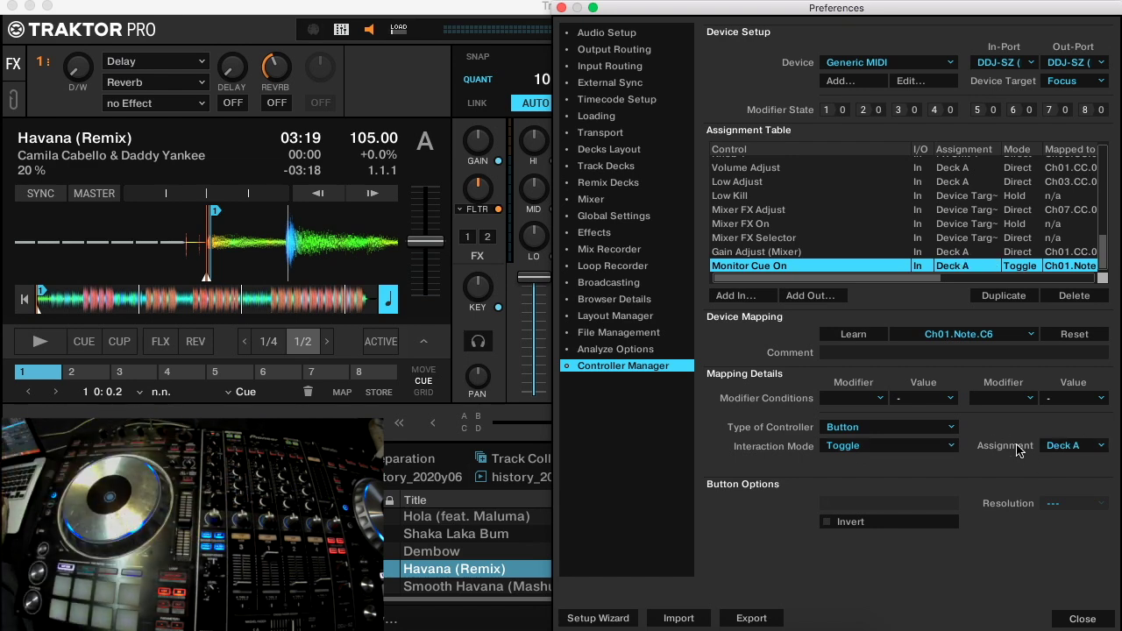
{"action": "left_click", "coordinate": [1063, 449]}
{"action": "left_click", "coordinate": [1066, 465]}
Step: Duplicate the Monitor Cue On entry, learn the copy as Ch02.Note.C6, and assign it to Deck B
{"action": "left_click", "coordinate": [1004, 296]}
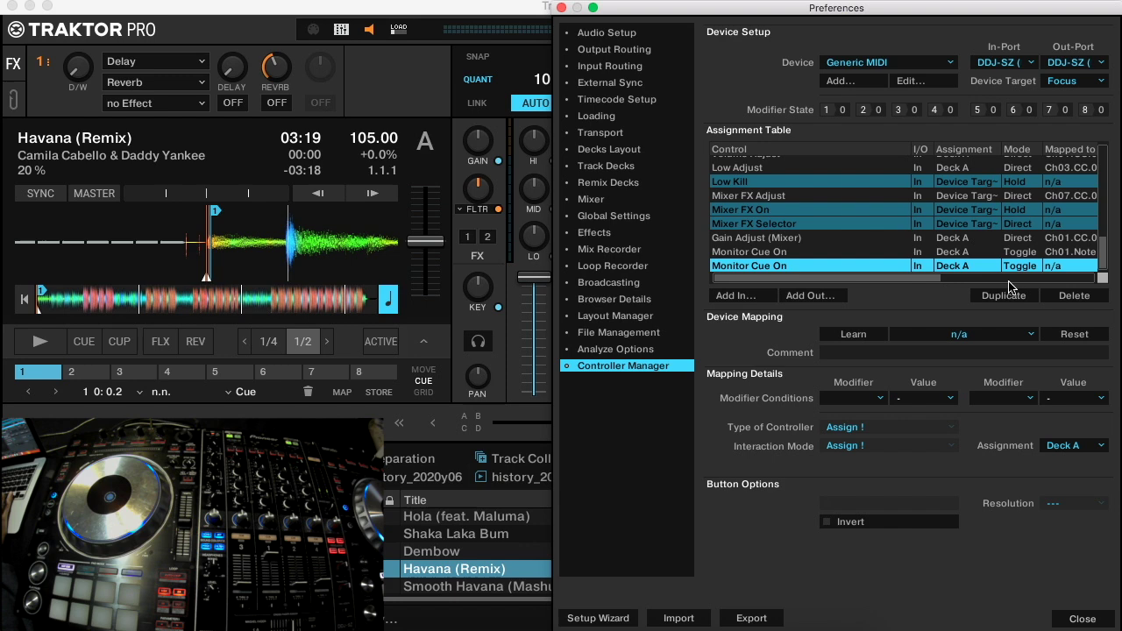
{"action": "left_click", "coordinate": [846, 336]}
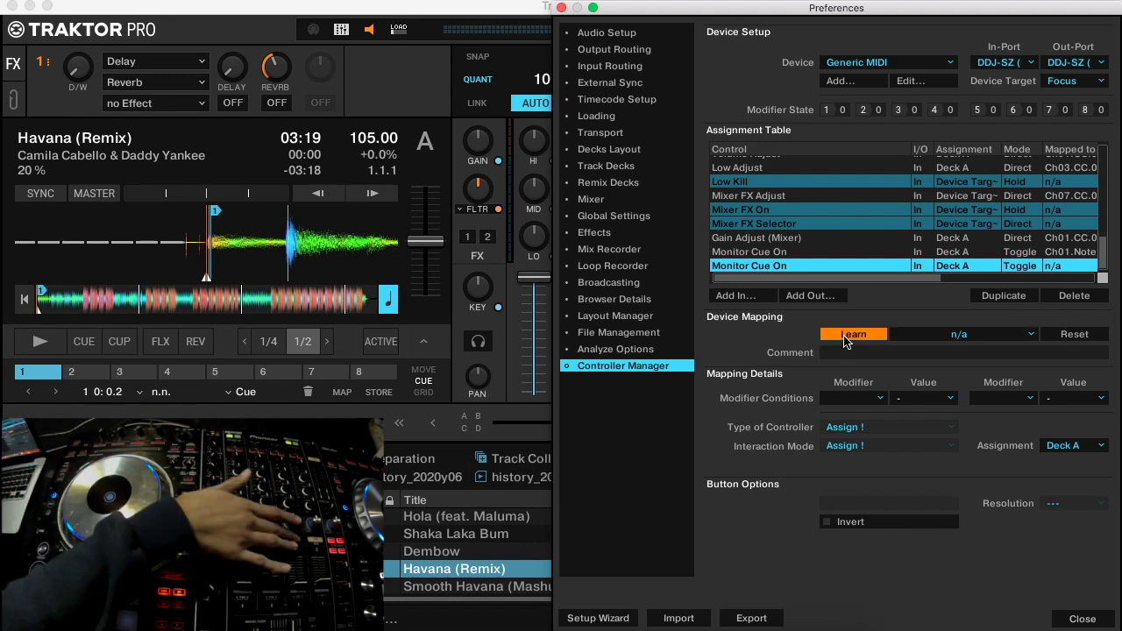
{"action": "left_click", "coordinate": [848, 336]}
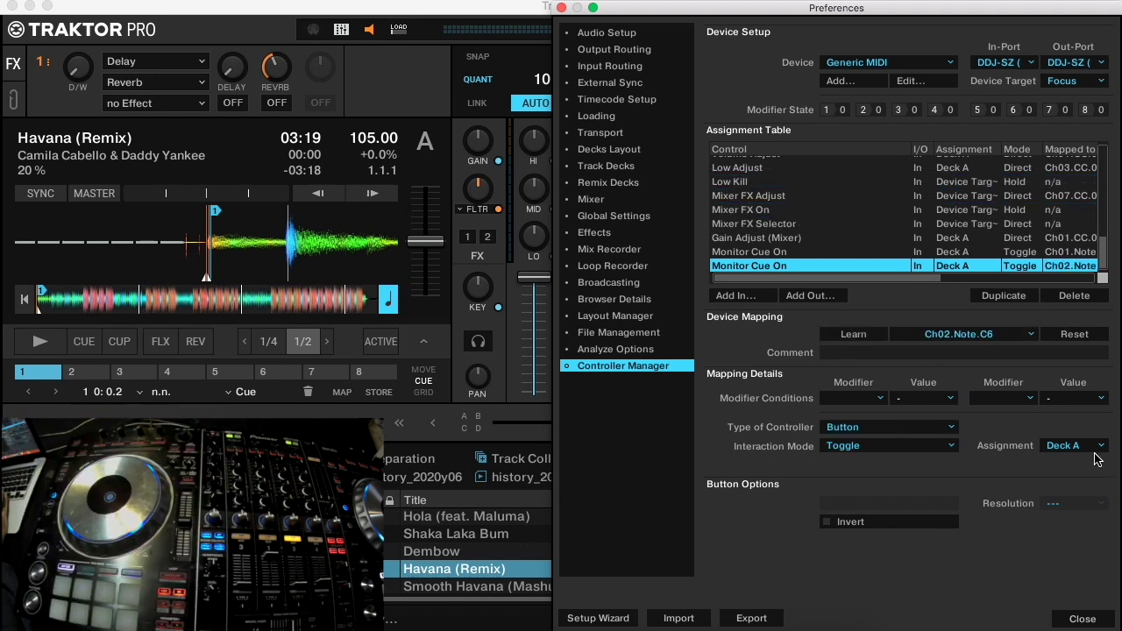
{"action": "left_click", "coordinate": [1095, 456]}
{"action": "left_click", "coordinate": [1087, 482]}
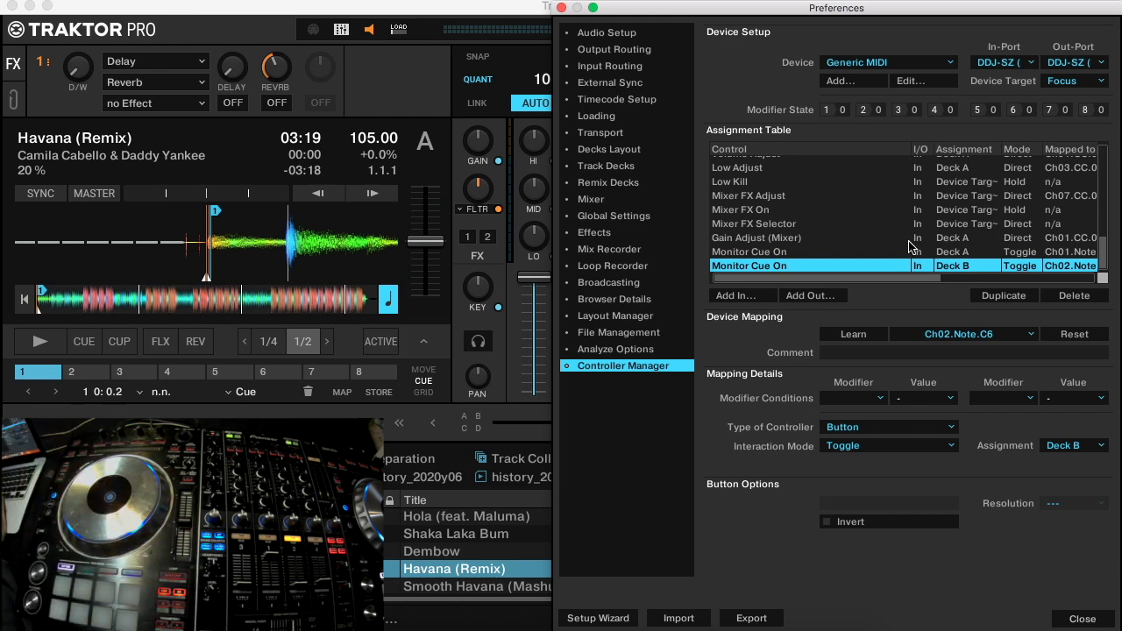
Step: Compare the mapping details of the Deck A and Deck B Monitor Cue On entries
{"action": "left_click", "coordinate": [956, 238]}
{"action": "left_click", "coordinate": [958, 266]}
{"action": "left_click", "coordinate": [954, 253]}
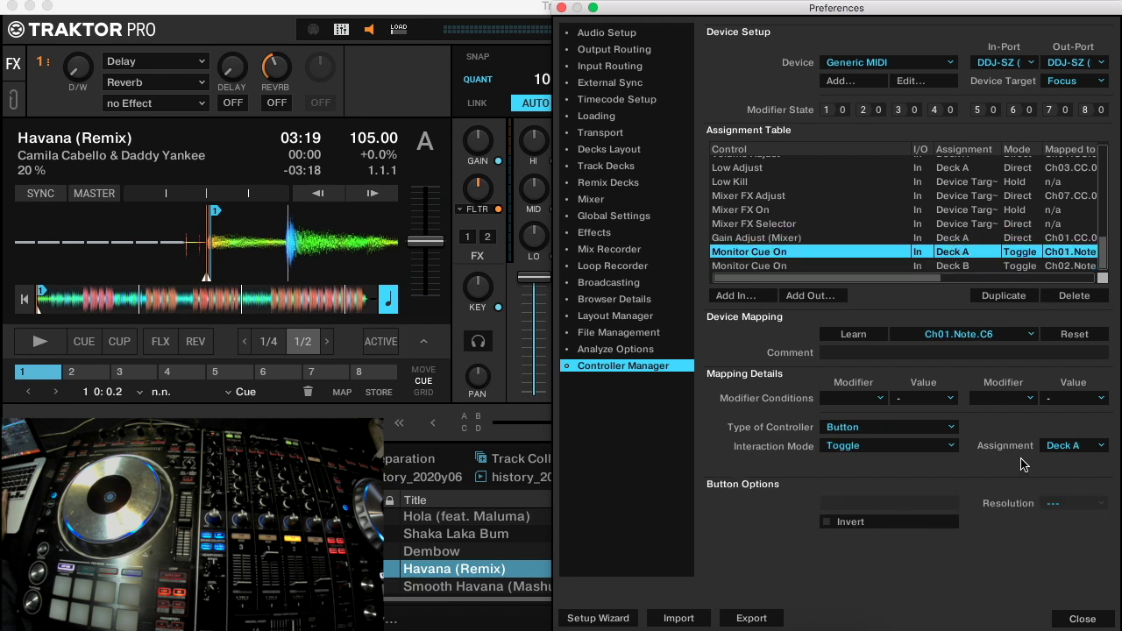
{"action": "left_click", "coordinate": [802, 266]}
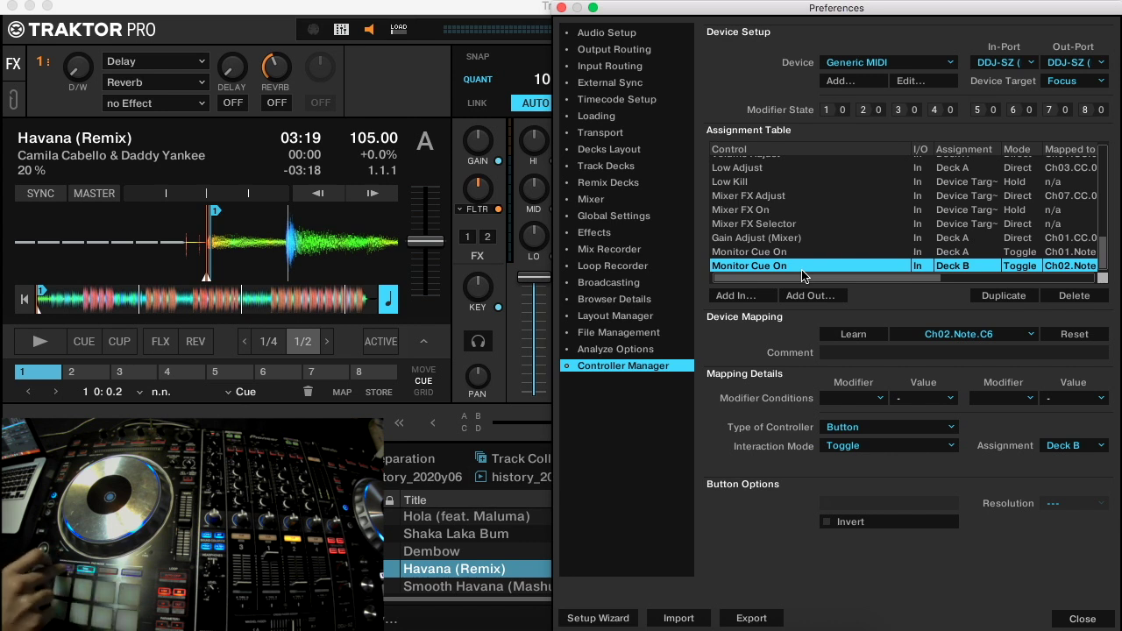
{"action": "left_click", "coordinate": [936, 314]}
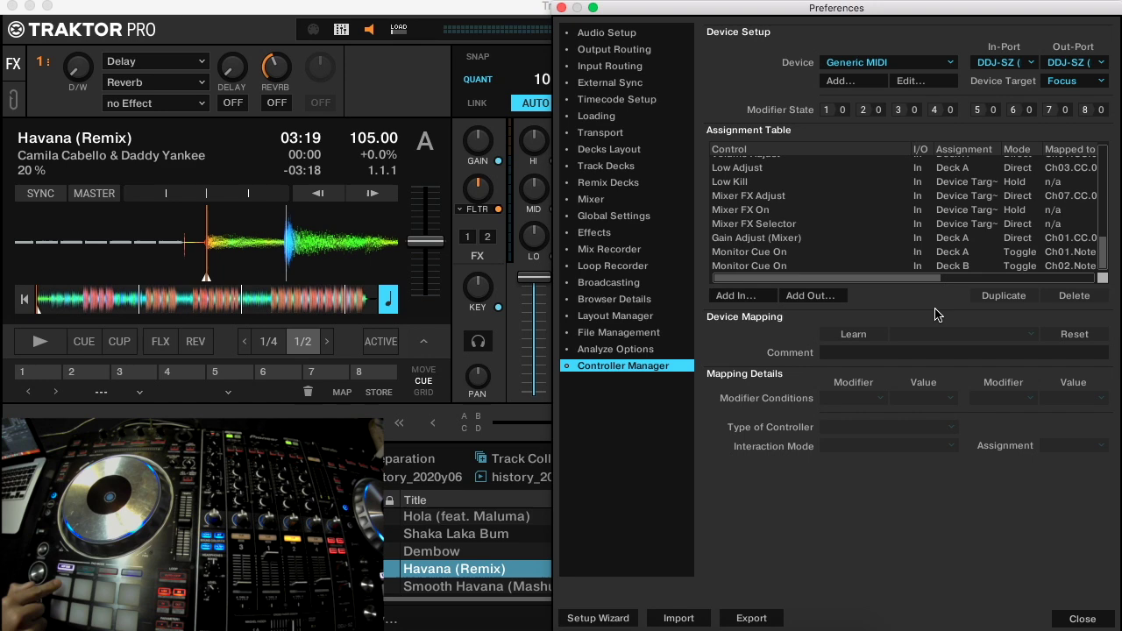
Step: Add a Select/Set+Store Hotcue input control for Deck A from the track deck cue controls and learn it as Ch08.Note.C-1
{"action": "left_click", "coordinate": [735, 296]}
{"action": "mouse_move", "coordinate": [750, 319]}
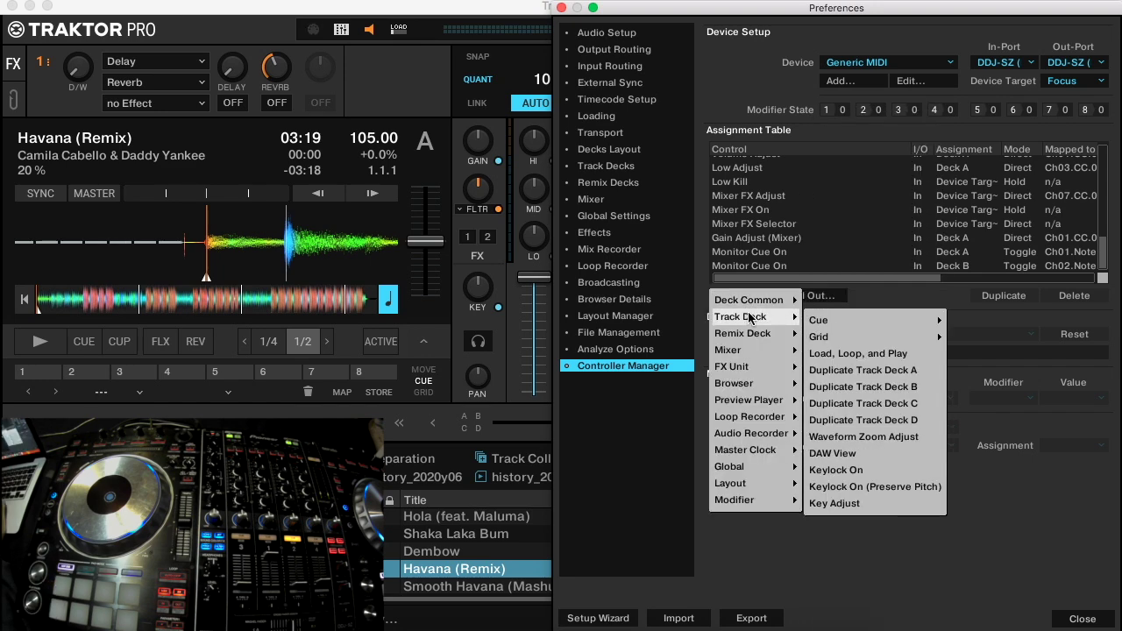
{"action": "mouse_move", "coordinate": [864, 321]}
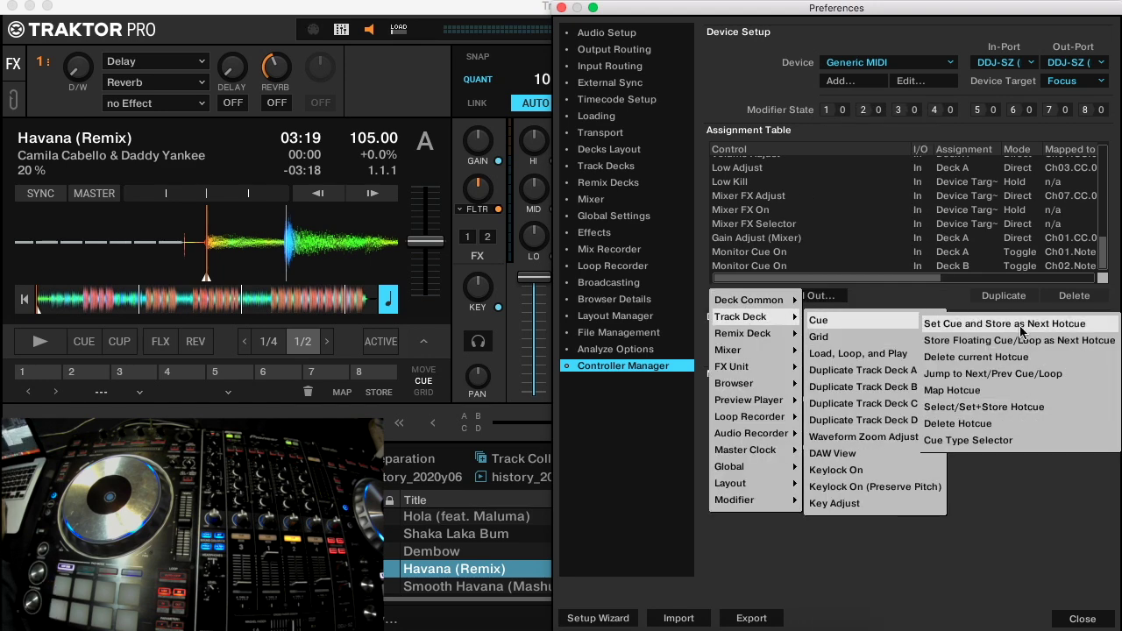
{"action": "left_click", "coordinate": [1035, 407]}
{"action": "left_click", "coordinate": [1052, 446]}
{"action": "left_click", "coordinate": [1057, 468]}
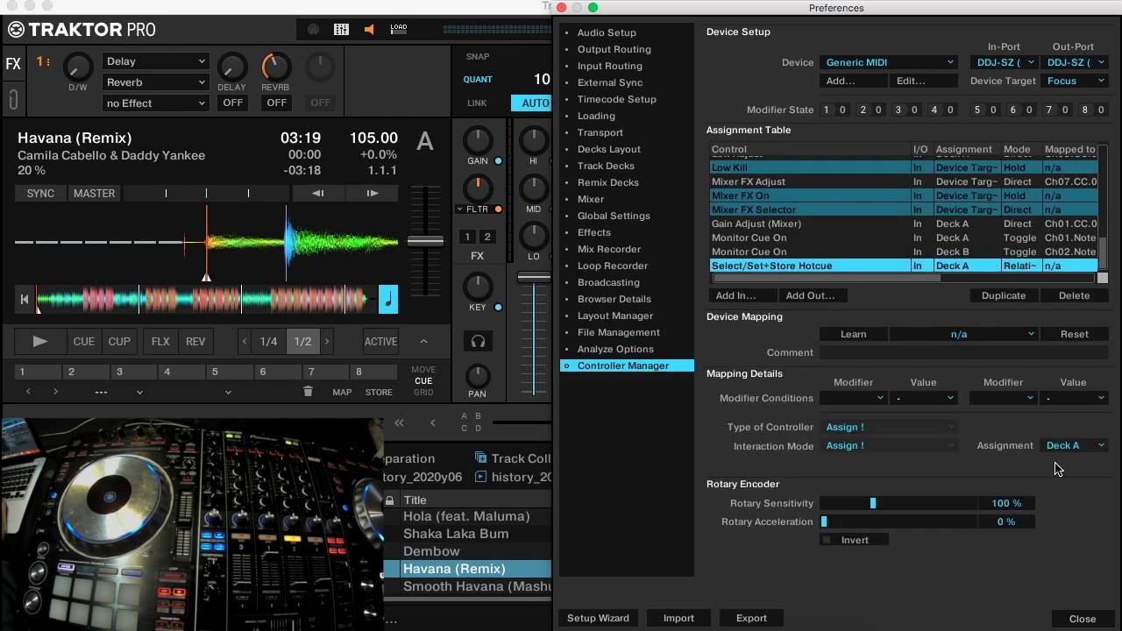
{"action": "left_click", "coordinate": [871, 340]}
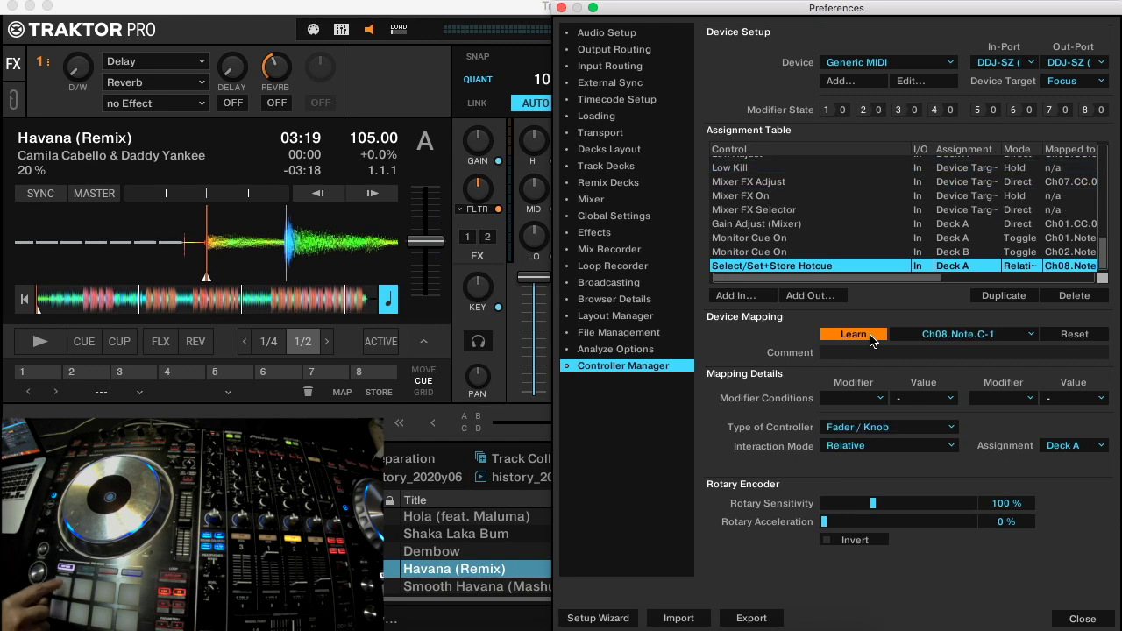
{"action": "left_click", "coordinate": [870, 338]}
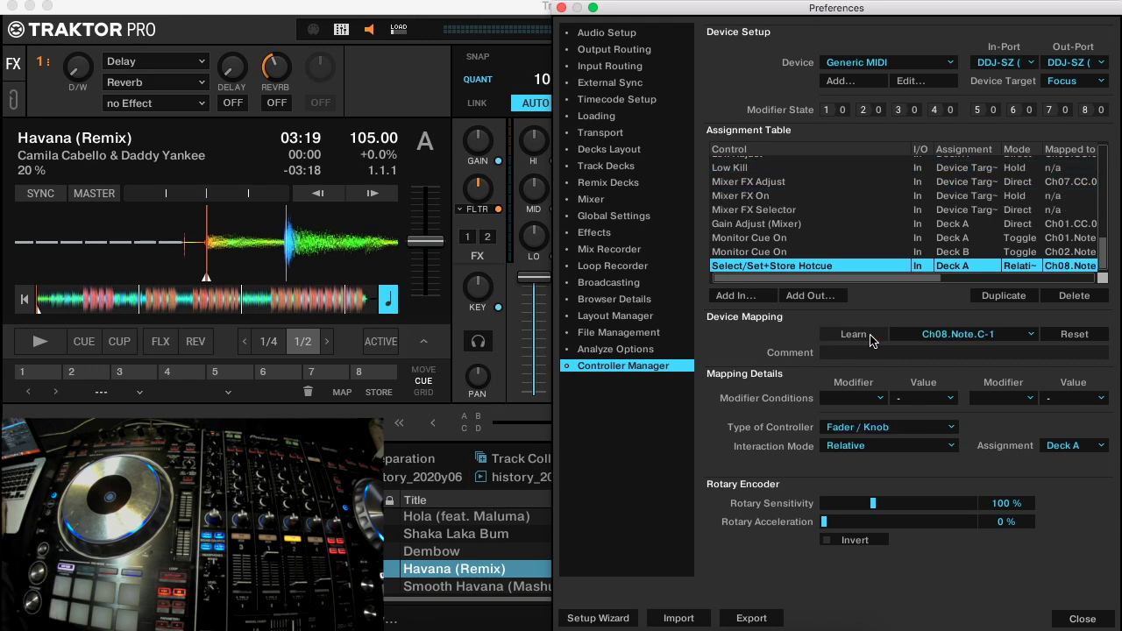
Step: Set the Select/Set+Store Hotcue control's type to Button with the Hold interaction mode
{"action": "left_click", "coordinate": [897, 427]}
{"action": "left_click", "coordinate": [868, 427]}
{"action": "left_click", "coordinate": [881, 446]}
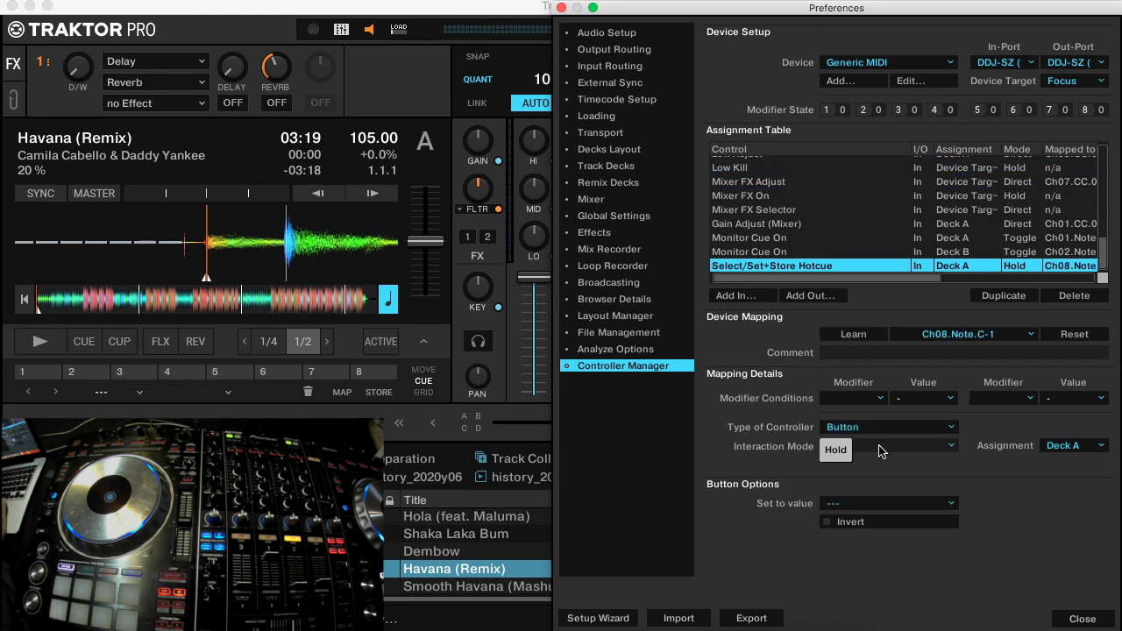
{"action": "left_click", "coordinate": [837, 450]}
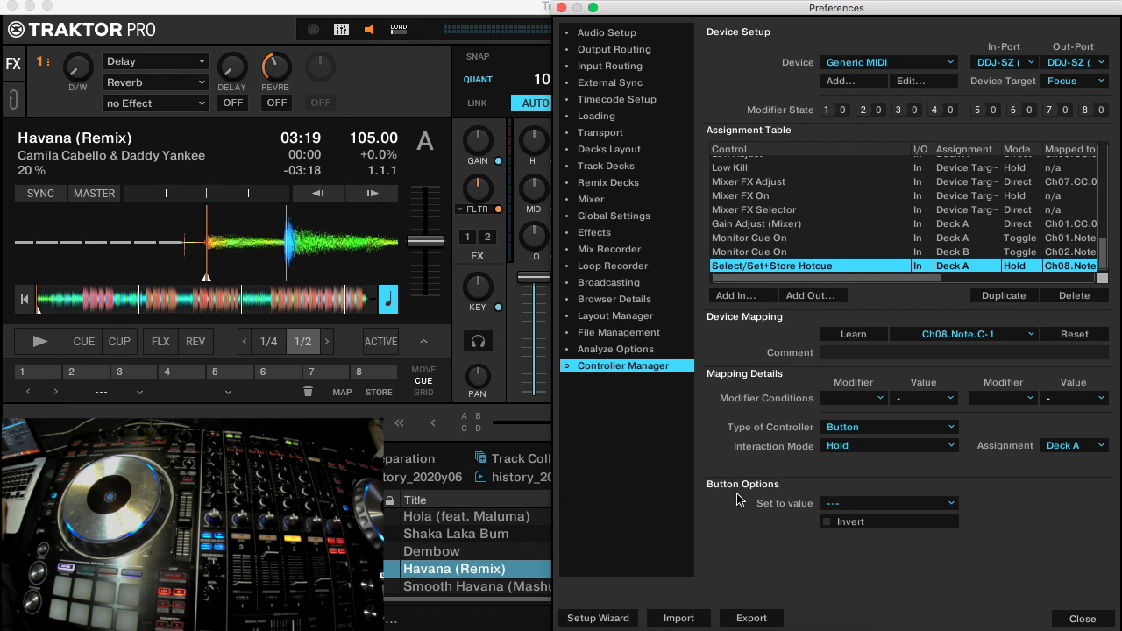
Step: Set the value of the Select/Set+Store Hotcue control to HotCue 1
{"action": "left_click", "coordinate": [879, 502]}
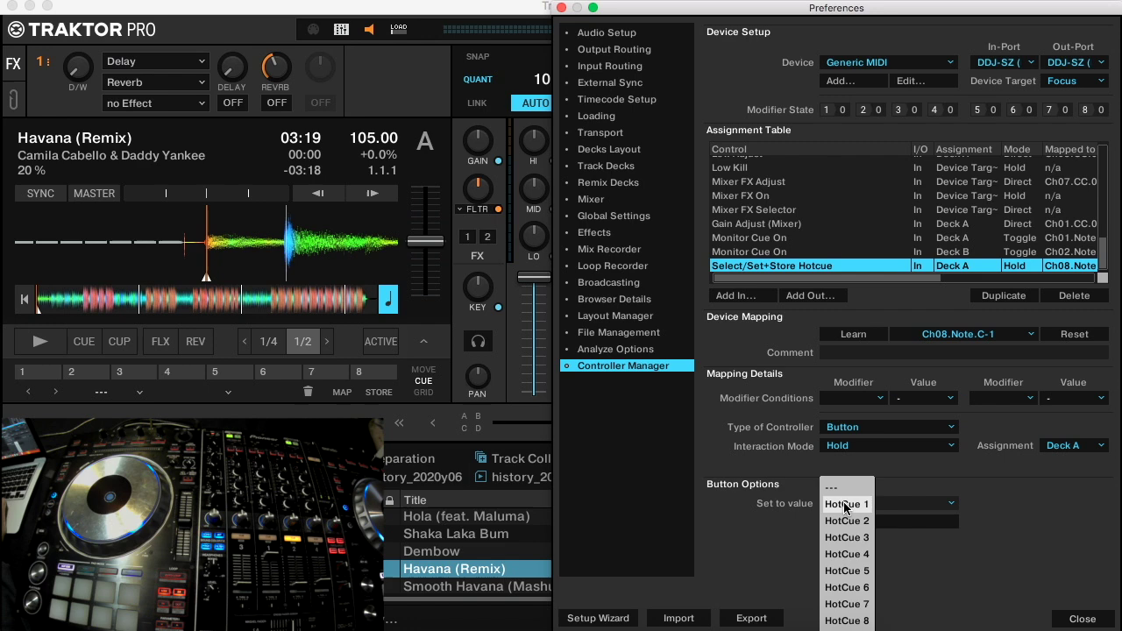
{"action": "left_click", "coordinate": [855, 506]}
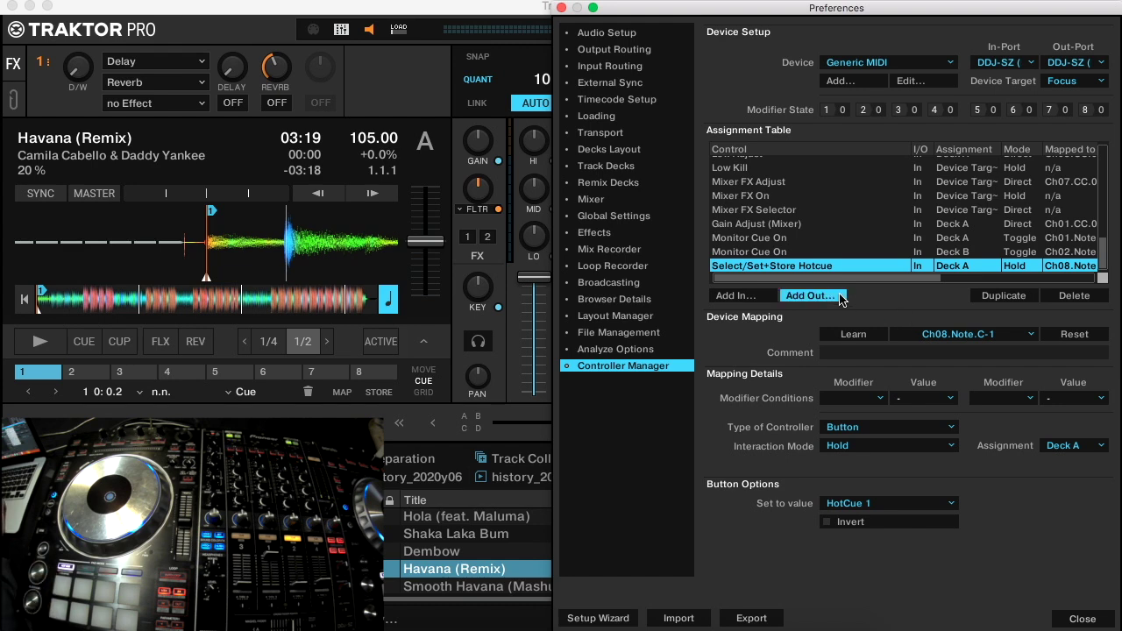
Step: Add a Hotcue 1 Type output control from the track deck cue controls and learn it as Ch08.Note.C-1
{"action": "left_click", "coordinate": [810, 296]}
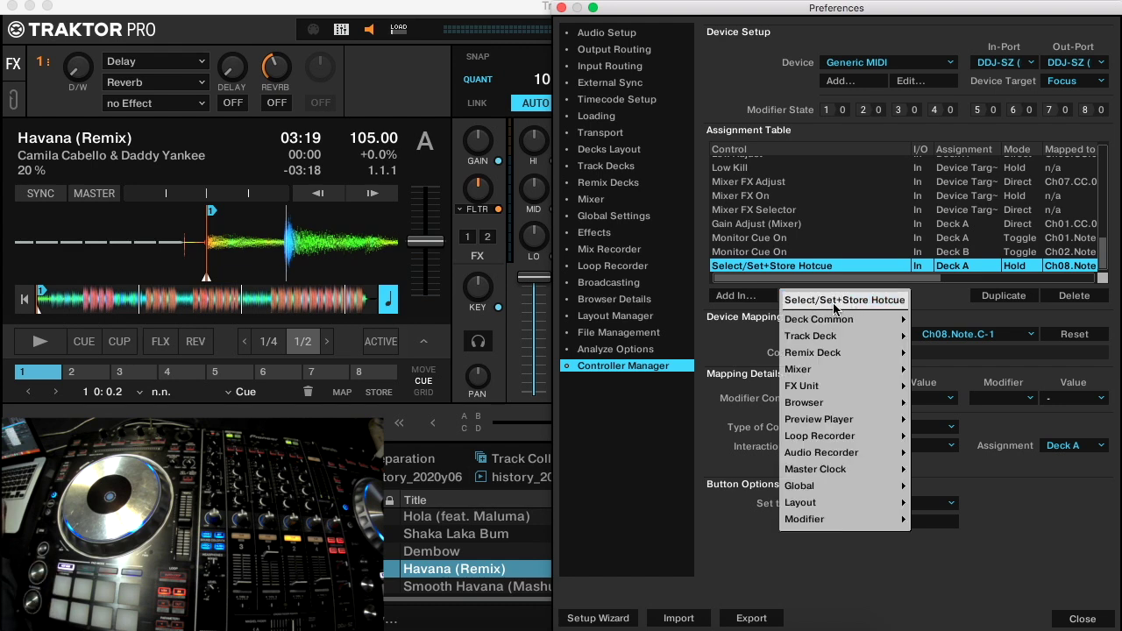
{"action": "mouse_move", "coordinate": [861, 334]}
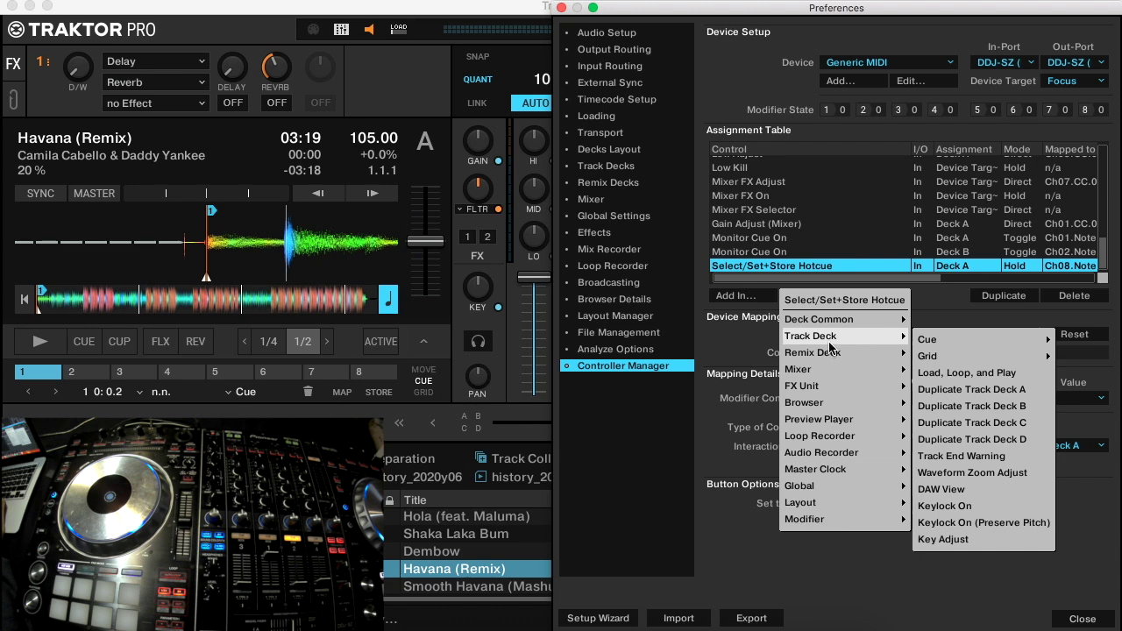
{"action": "mouse_move", "coordinate": [947, 344]}
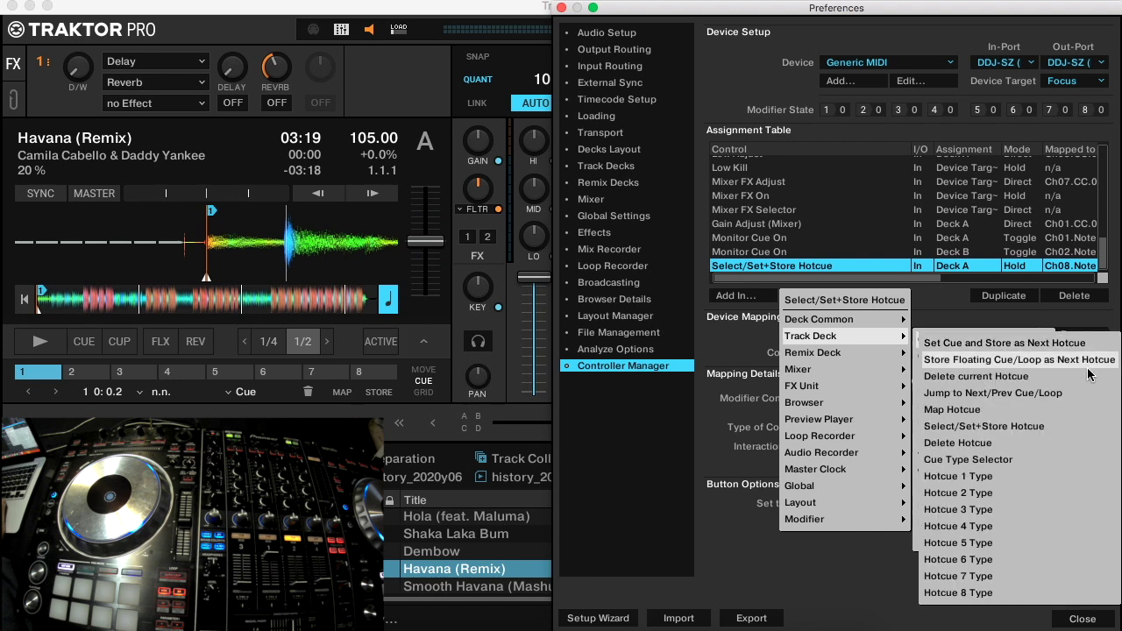
{"action": "left_click", "coordinate": [1085, 481]}
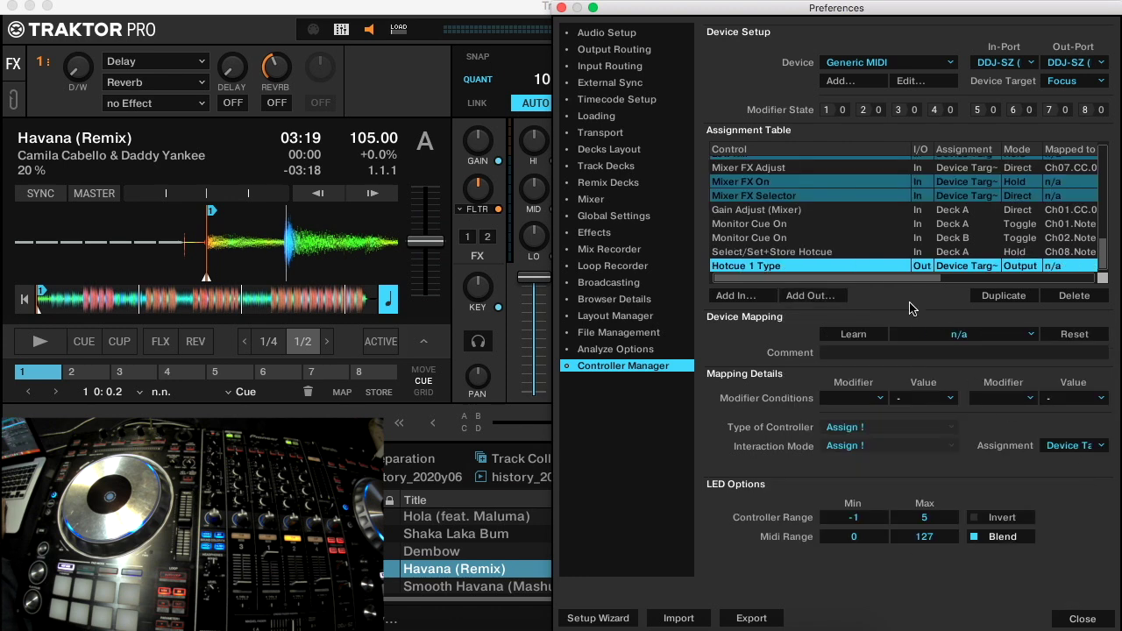
{"action": "left_click", "coordinate": [877, 339]}
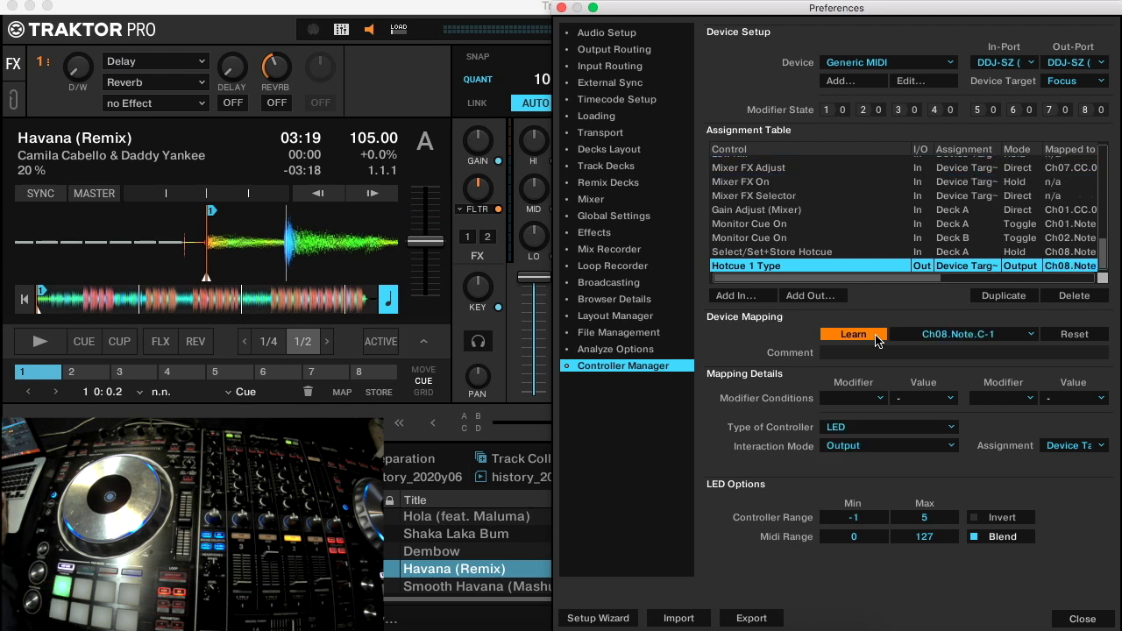
{"action": "left_click", "coordinate": [877, 339]}
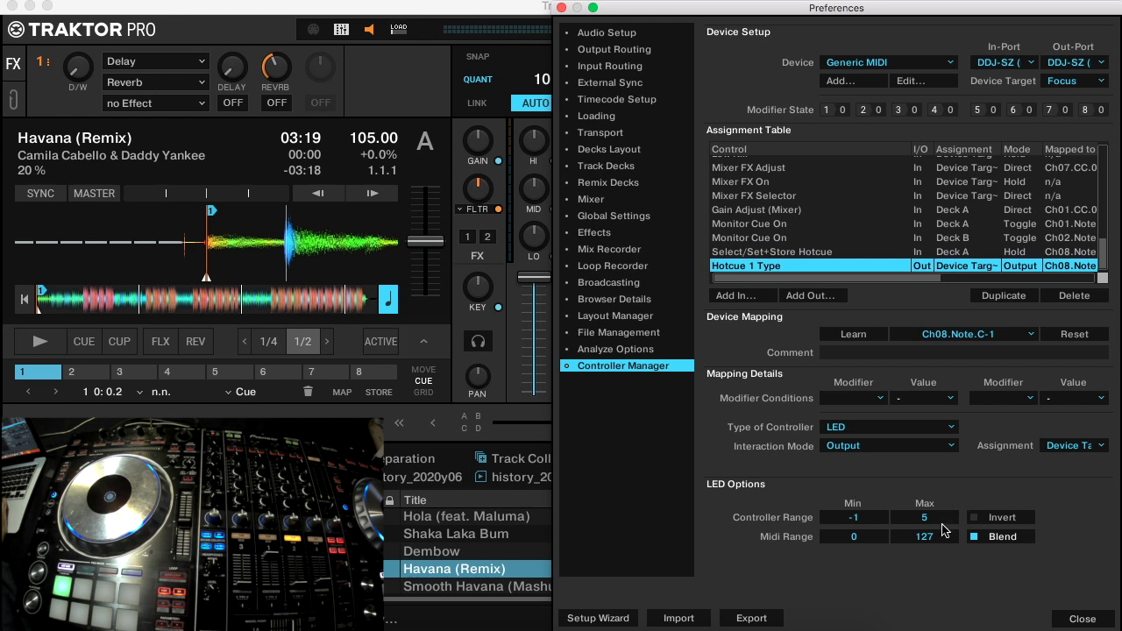
Step: Try a Controller Range minimum of 0 and a Midi Range minimum of 10 for the Hotcue 1 Type LED
{"action": "left_click", "coordinate": [866, 519]}
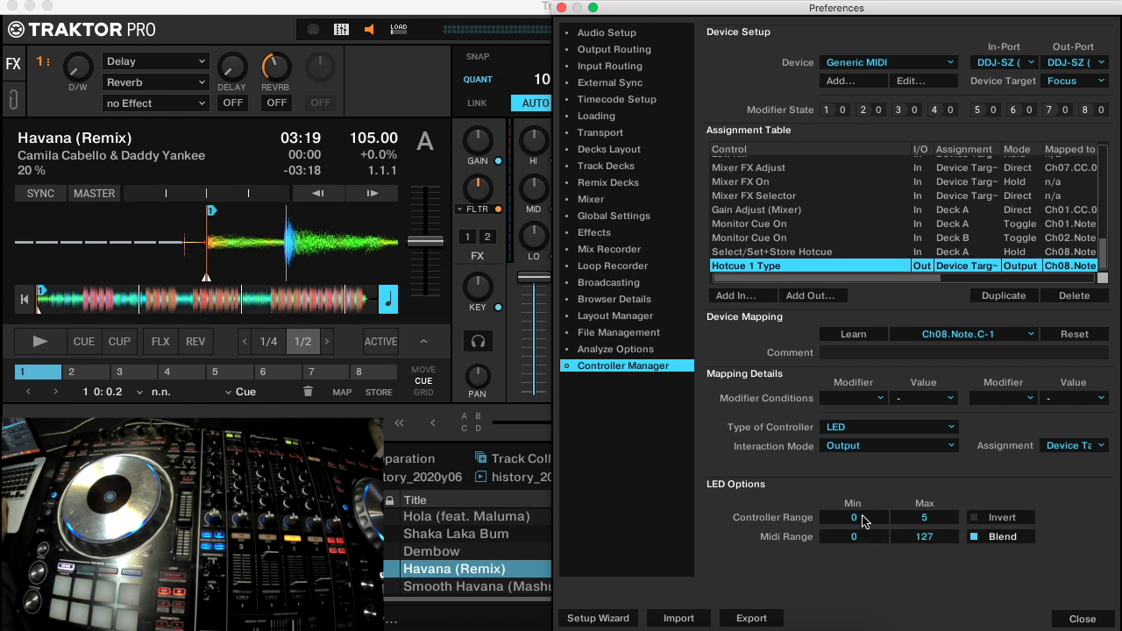
{"action": "type", "text": "0"}
{"action": "key", "text": "Return"}
{"action": "left_click_drag", "start_coordinate": [880, 536], "coordinate": [887, 491]}
{"action": "left_click_drag", "start_coordinate": [874, 551], "coordinate": [882, 614]}
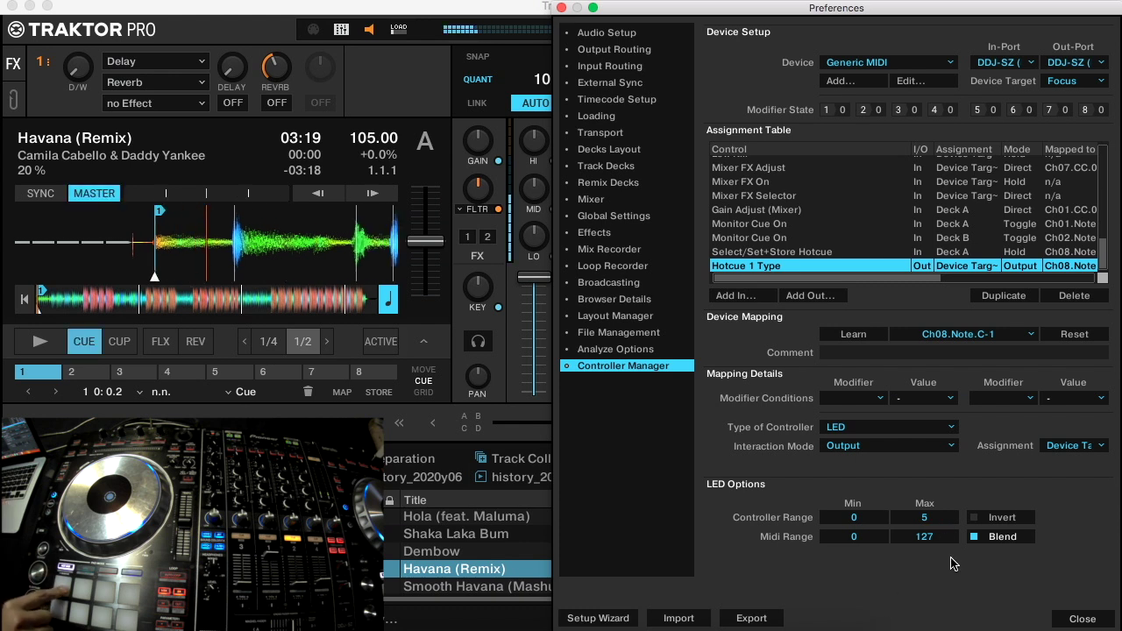
{"action": "left_click_drag", "start_coordinate": [868, 537], "coordinate": [871, 507]}
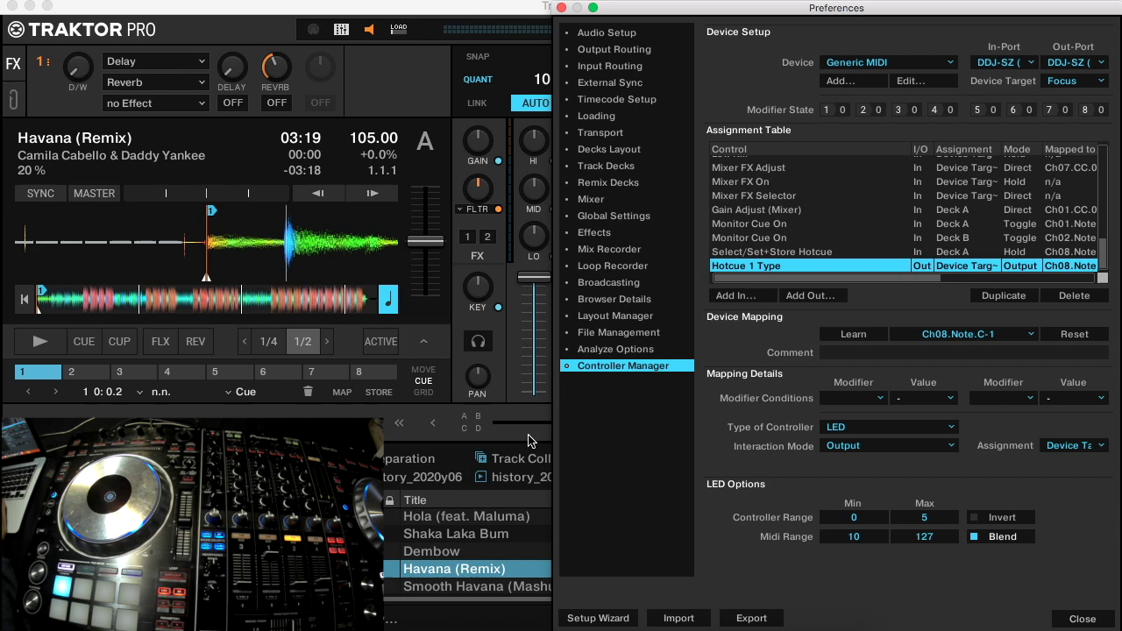
{"action": "left_click_drag", "start_coordinate": [530, 441], "coordinate": [877, 571]}
Step: Assign the Hotcue 1 Type output to Deck A and restore its Controller Range minimum to -1
{"action": "left_click", "coordinate": [1070, 458]}
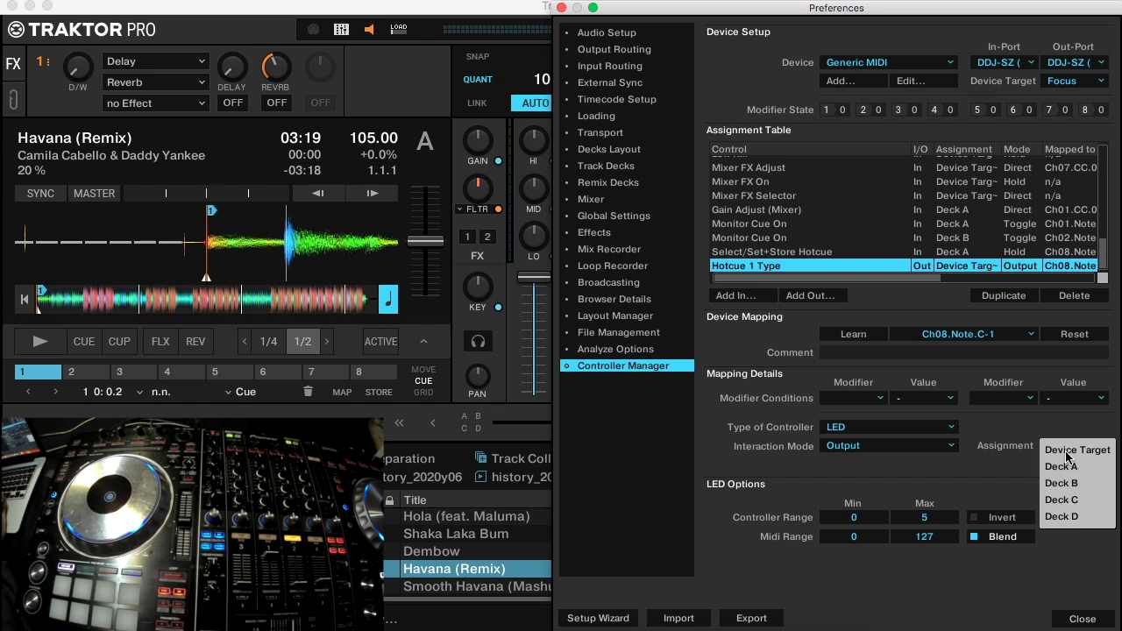
{"action": "left_click", "coordinate": [1065, 466]}
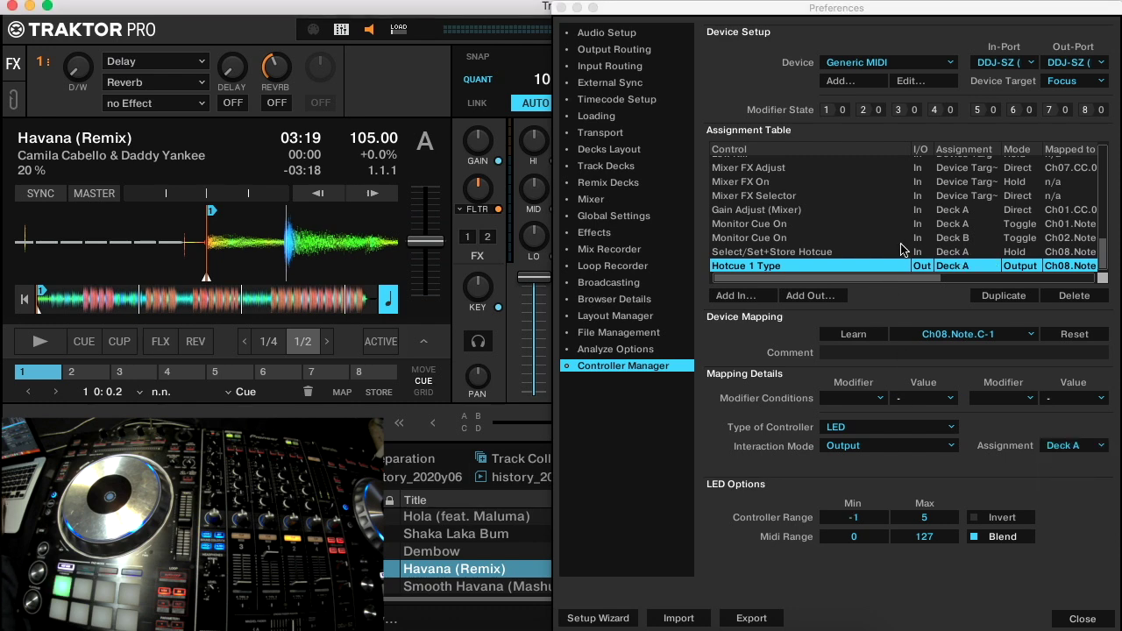
Step: Add a Delete Hotcue input control from the track deck cue controls and learn it as Ch08.Note.G#-1
{"action": "left_click", "coordinate": [736, 295]}
{"action": "mouse_move", "coordinate": [755, 317]}
{"action": "mouse_move", "coordinate": [817, 322]}
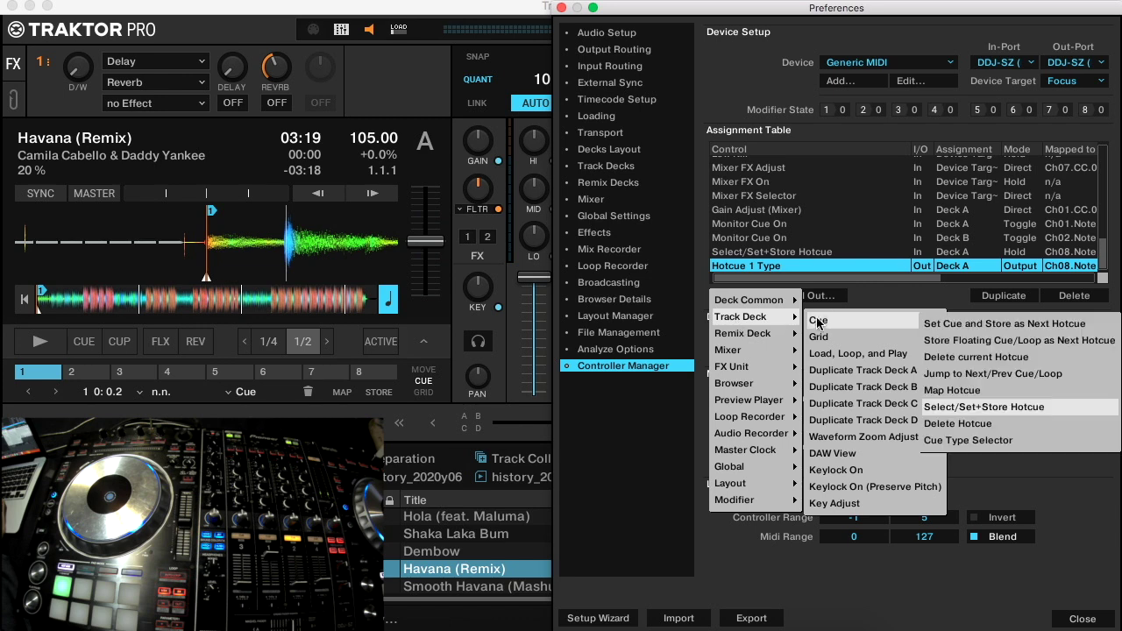
{"action": "left_click", "coordinate": [960, 423]}
{"action": "left_click", "coordinate": [866, 336]}
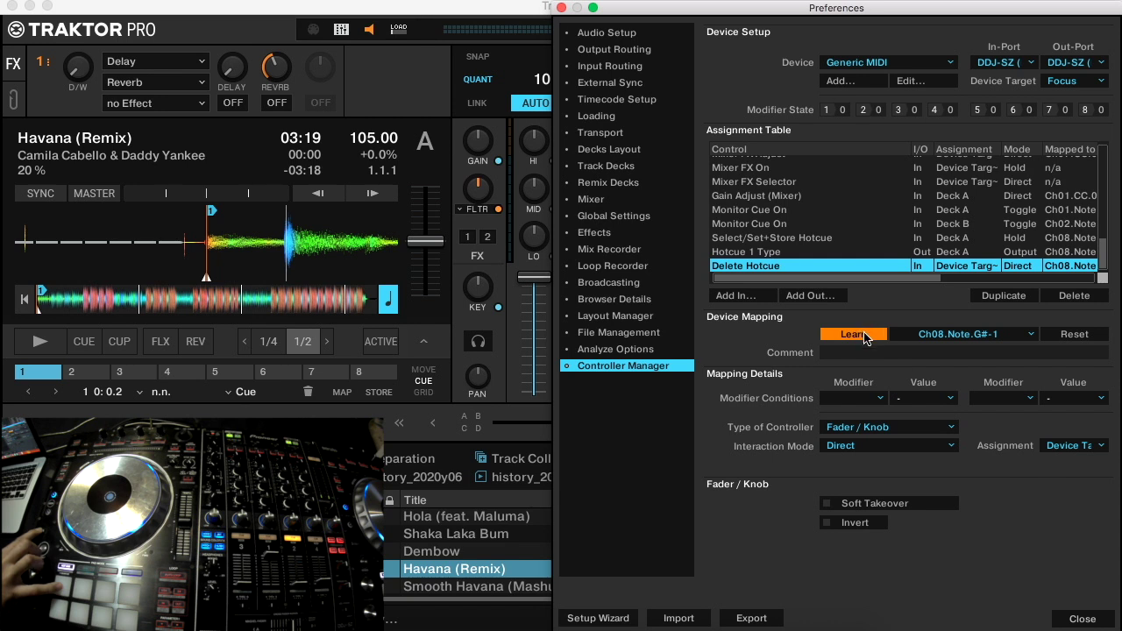
{"action": "left_click", "coordinate": [864, 335]}
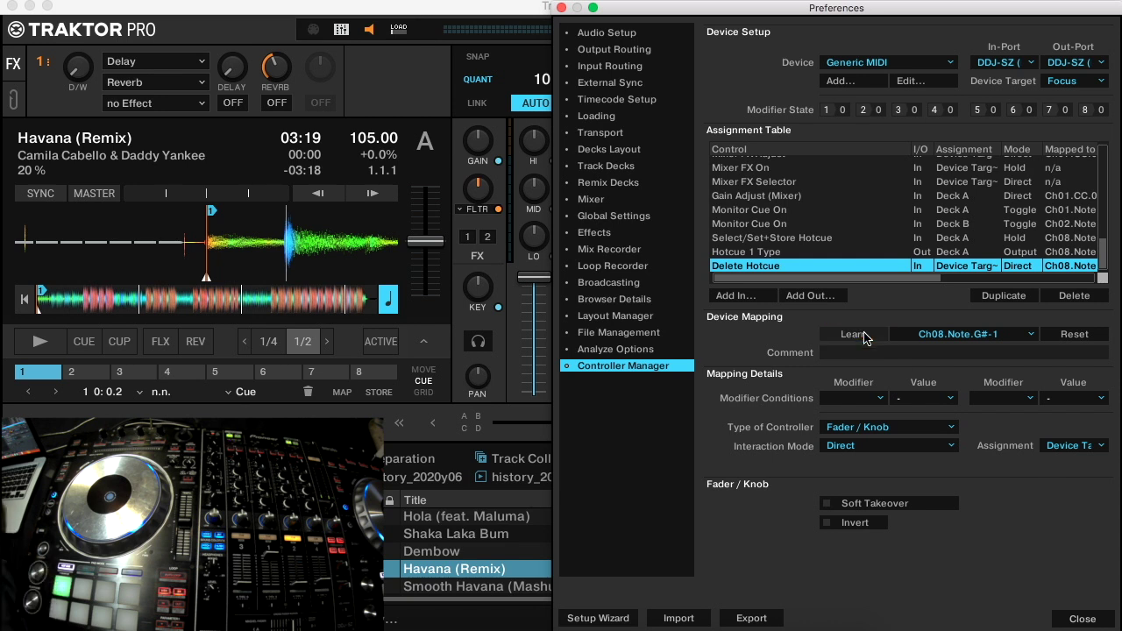
Step: Assign the Delete Hotcue control to Deck A and configure it as a Button in Hold mode with the value HotCue 1
{"action": "left_click", "coordinate": [1072, 446]}
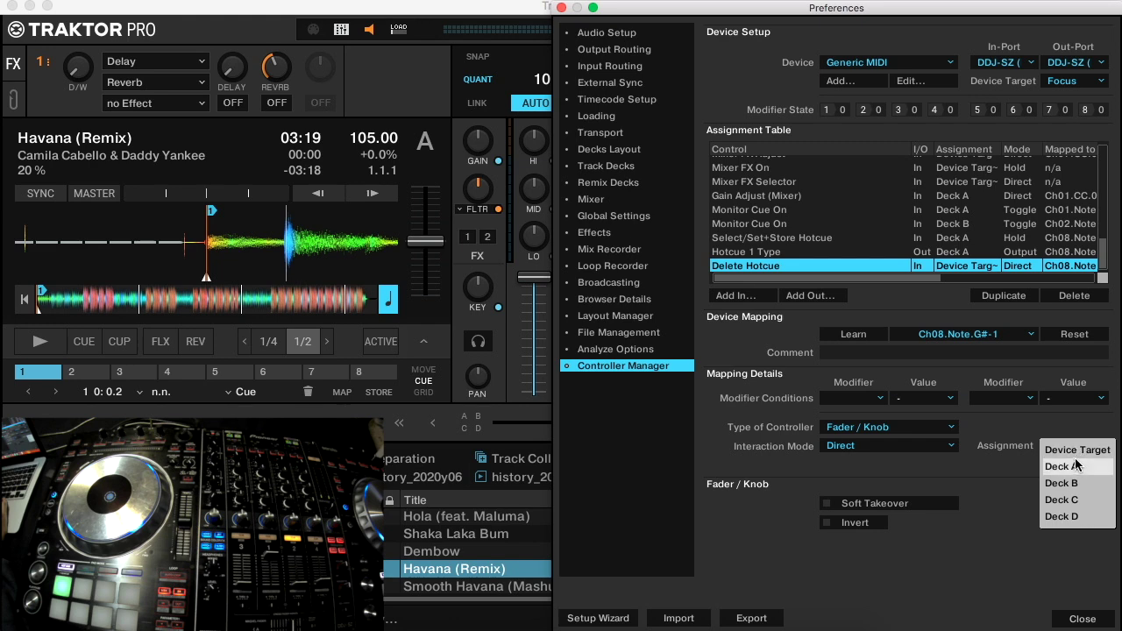
{"action": "left_click", "coordinate": [1076, 467]}
{"action": "left_click", "coordinate": [877, 428]}
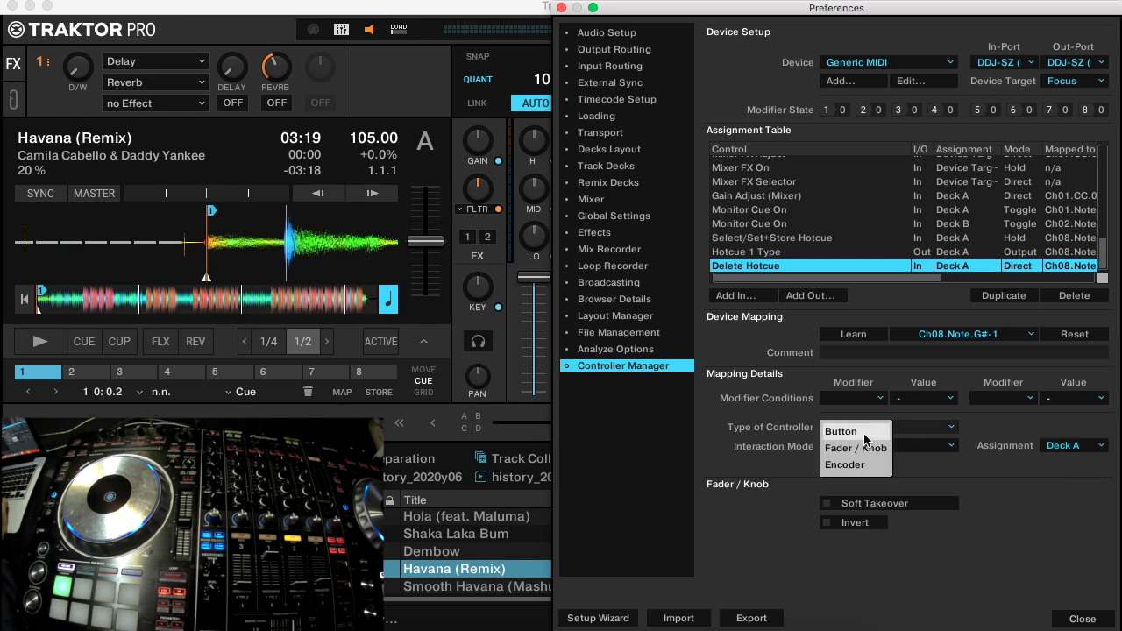
{"action": "left_click", "coordinate": [868, 429]}
{"action": "left_click", "coordinate": [916, 446]}
{"action": "left_click", "coordinate": [912, 455]}
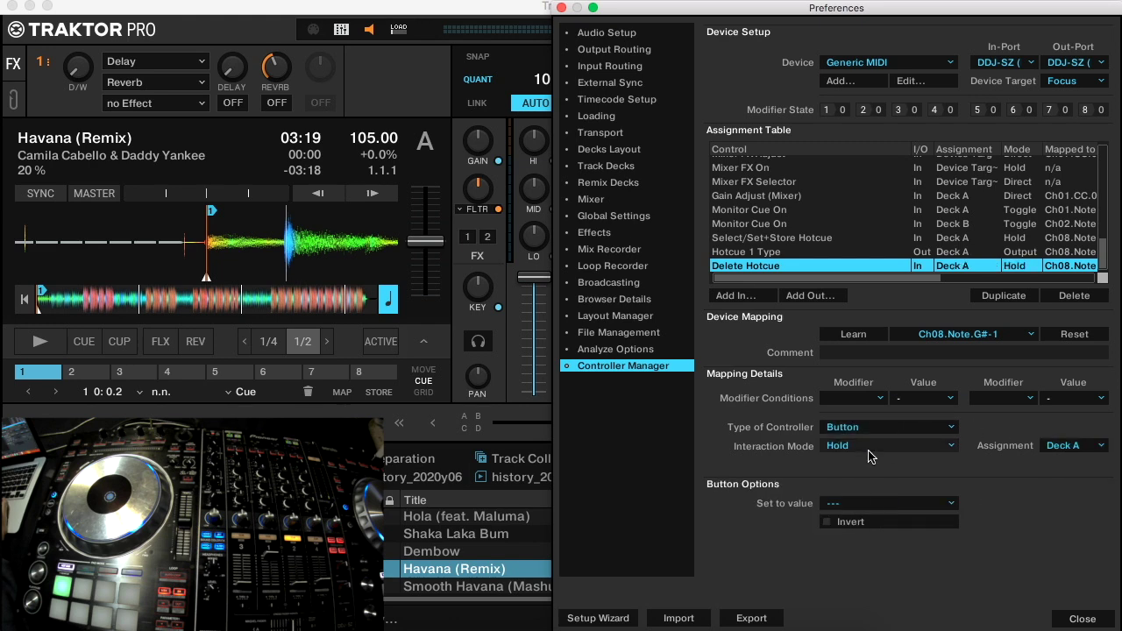
{"action": "left_click", "coordinate": [855, 504]}
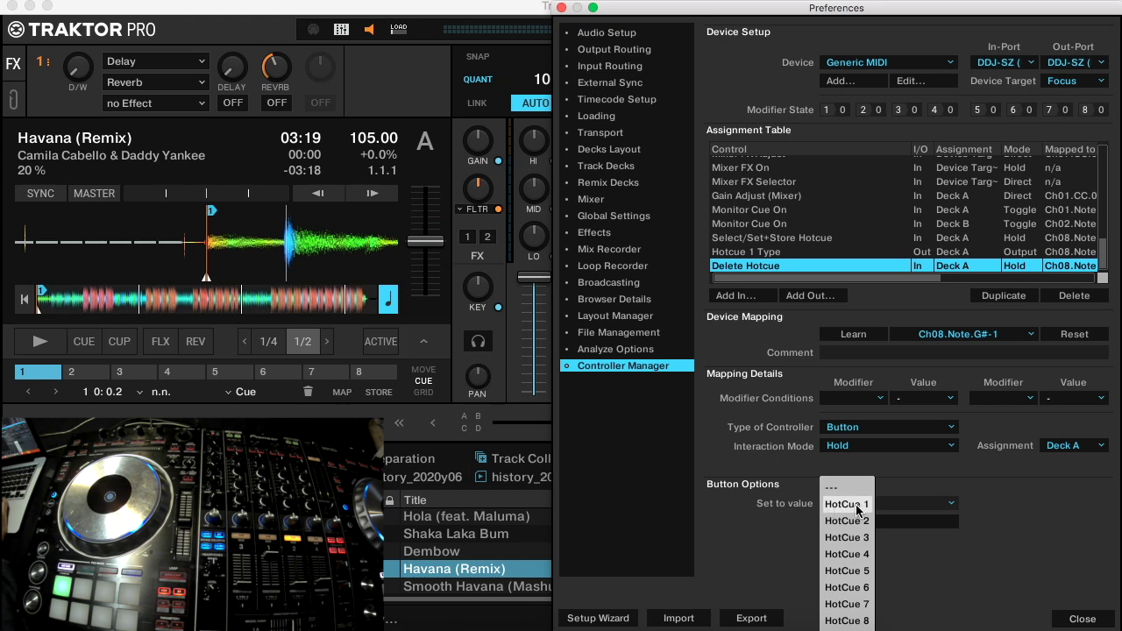
{"action": "left_click", "coordinate": [847, 504]}
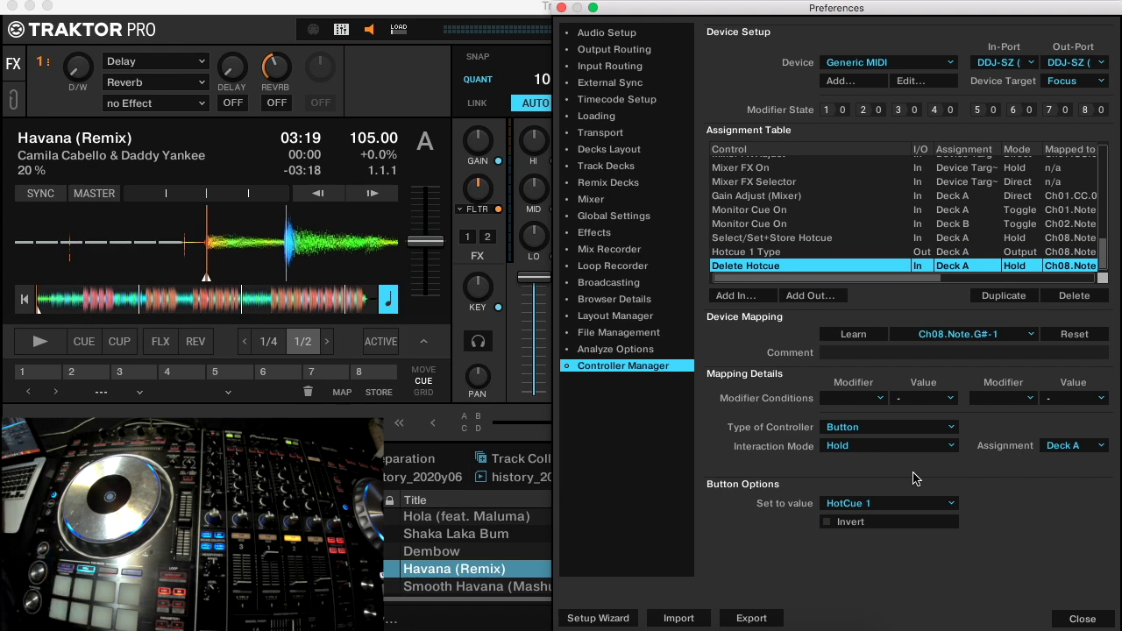
Step: Add a browser list Select Up/Down input control, learn it as Ch07.CC.064, and set its type to Encoder in Relative mode
{"action": "left_click", "coordinate": [761, 301]}
{"action": "mouse_move", "coordinate": [765, 390]}
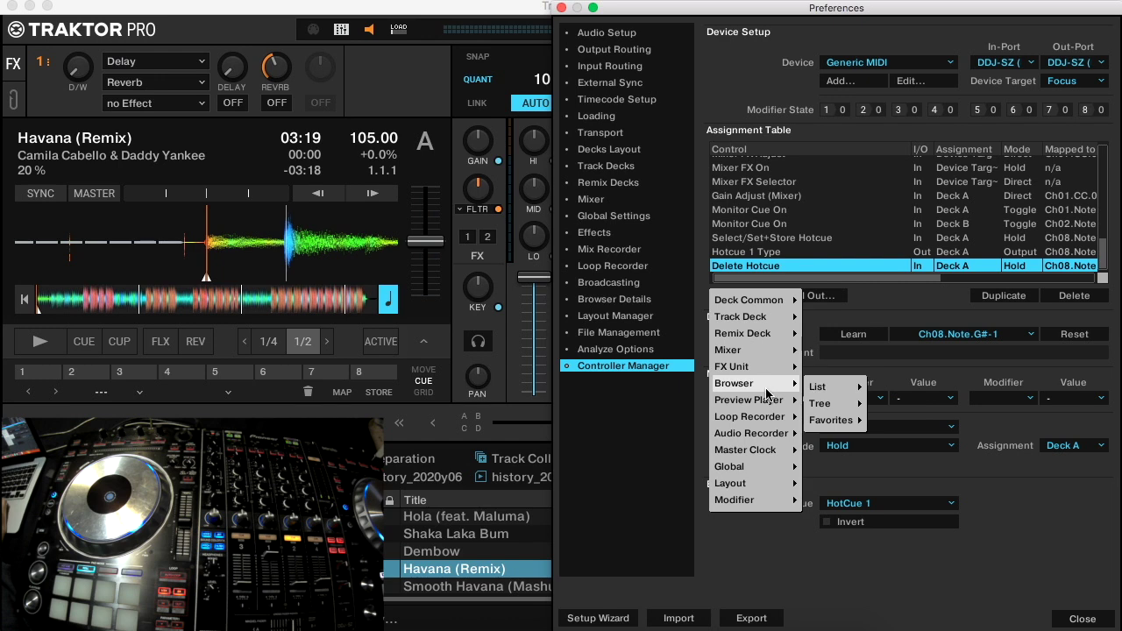
{"action": "mouse_move", "coordinate": [824, 388]}
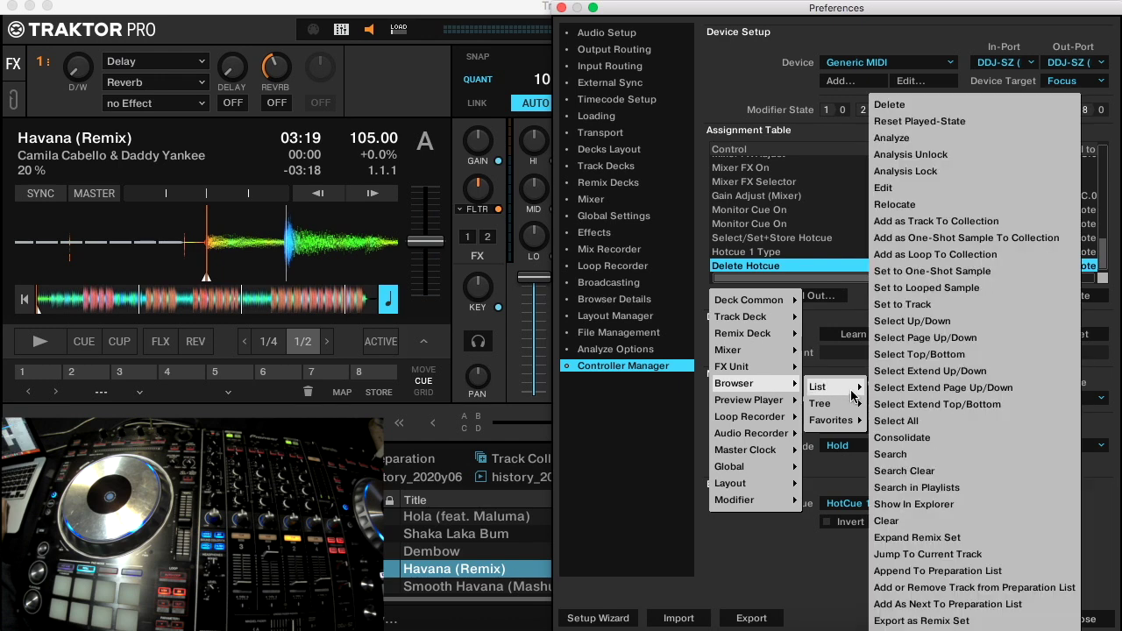
{"action": "left_click", "coordinate": [931, 323]}
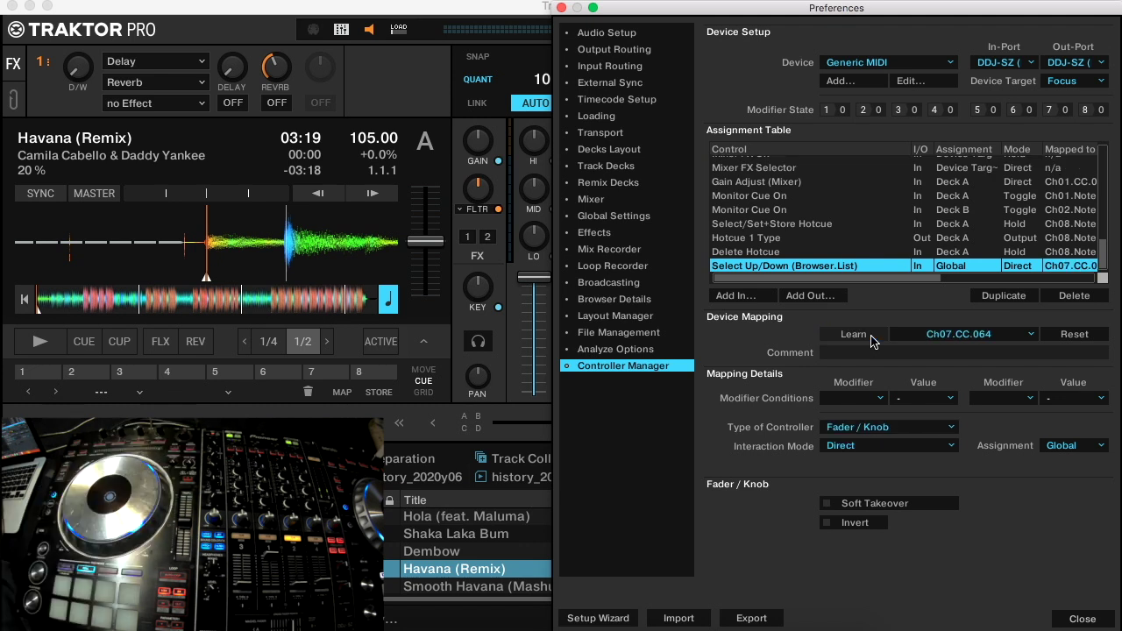
{"action": "left_click", "coordinate": [873, 339]}
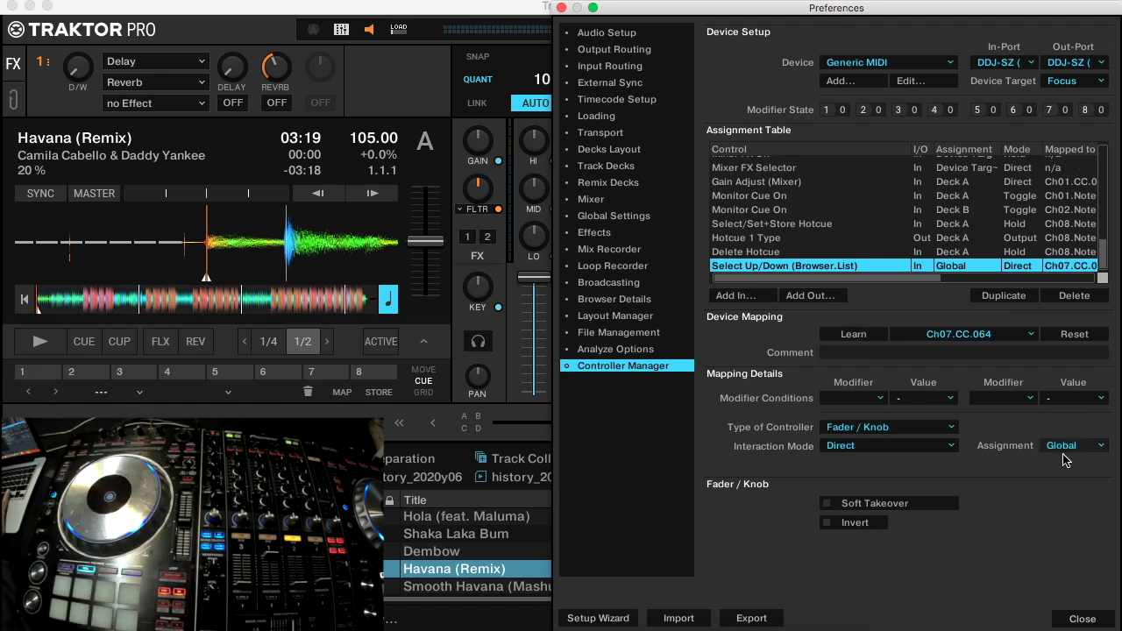
{"action": "left_click", "coordinate": [929, 428]}
{"action": "left_click", "coordinate": [874, 466]}
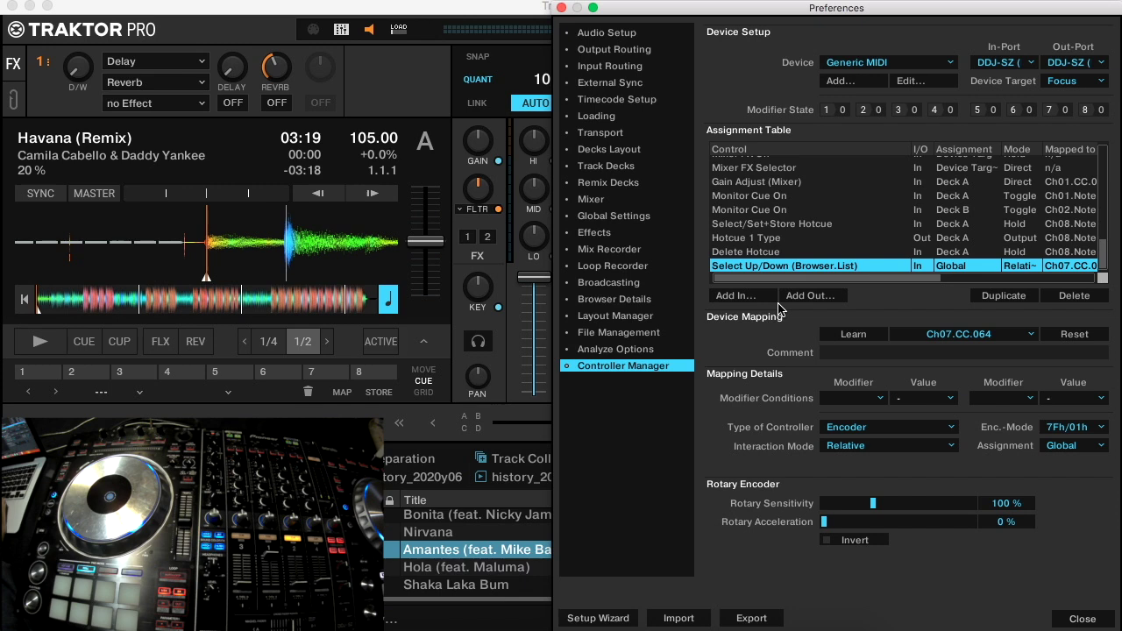
Step: Add a Load Selected input control from the common deck controls, learn it as Ch07.Note.A#4, and assign it to Deck A
{"action": "left_click", "coordinate": [746, 296]}
{"action": "mouse_move", "coordinate": [761, 306]}
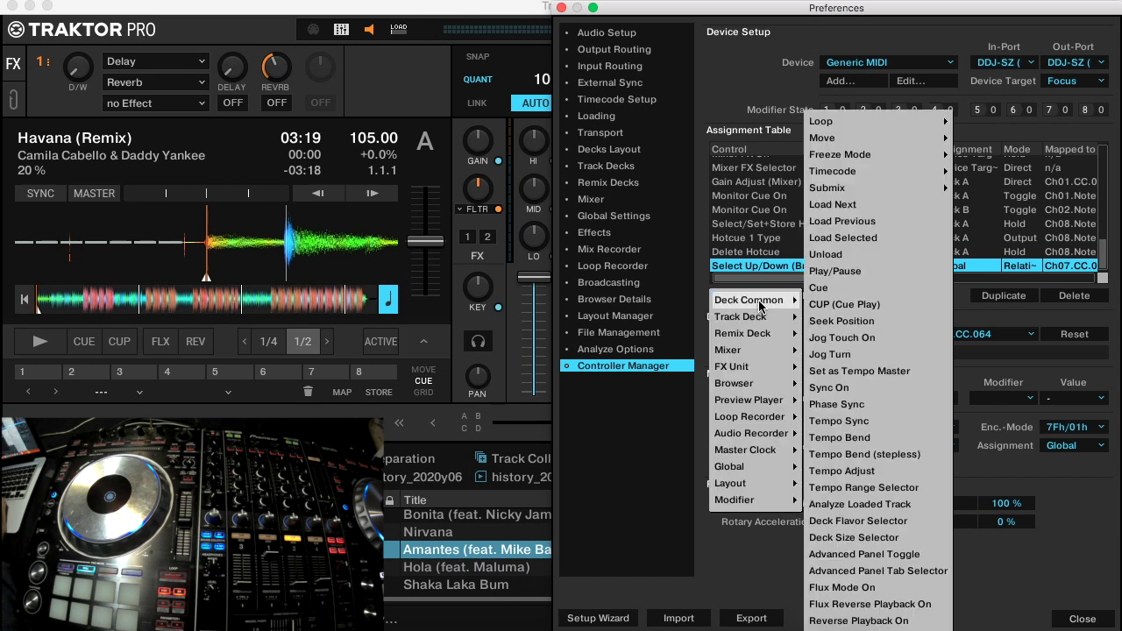
{"action": "left_click", "coordinate": [873, 238]}
{"action": "left_click", "coordinate": [853, 334]}
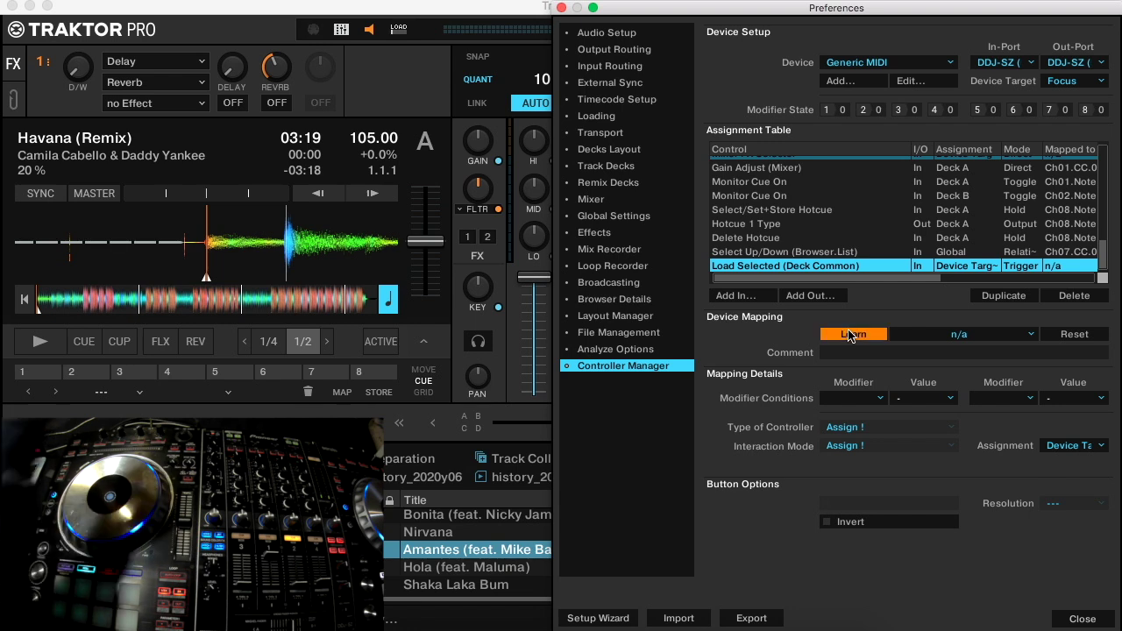
{"action": "left_click", "coordinate": [850, 334]}
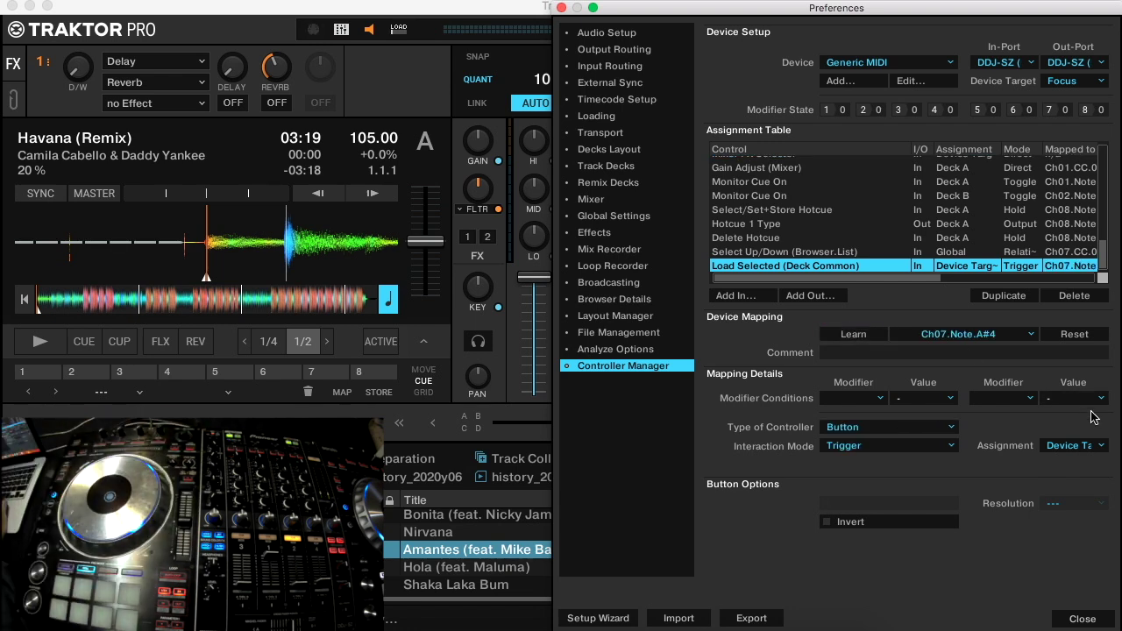
{"action": "left_click", "coordinate": [1073, 444]}
{"action": "left_click", "coordinate": [1067, 467]}
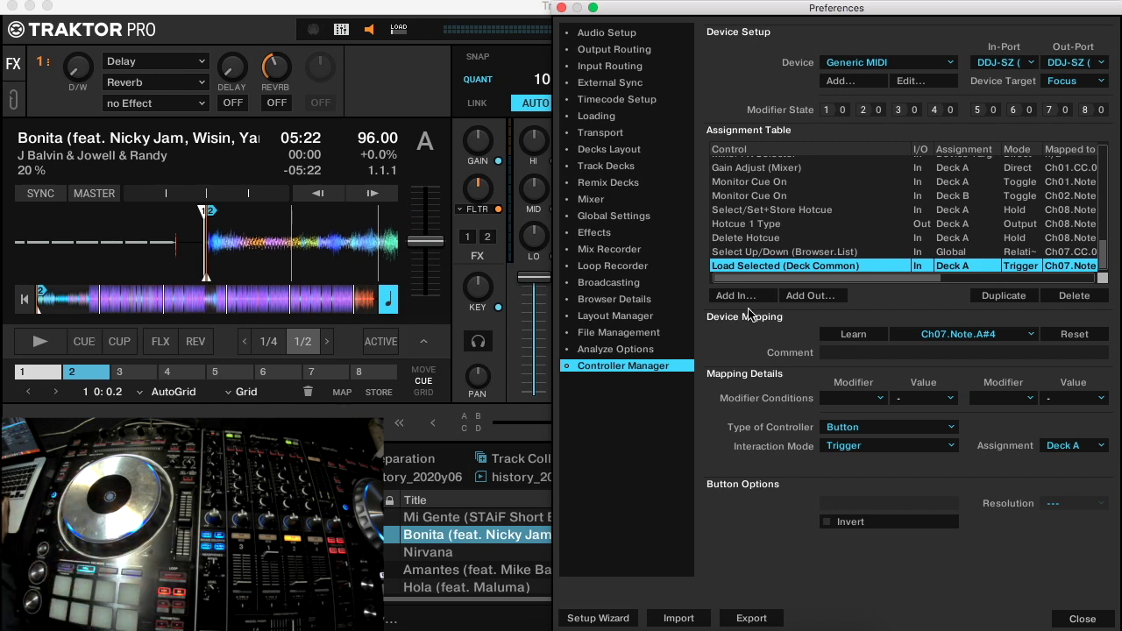
Step: Add an FX Unit 1 On input control from the mixer controls and learn it as Ch07.Note.E5
{"action": "left_click", "coordinate": [468, 238]}
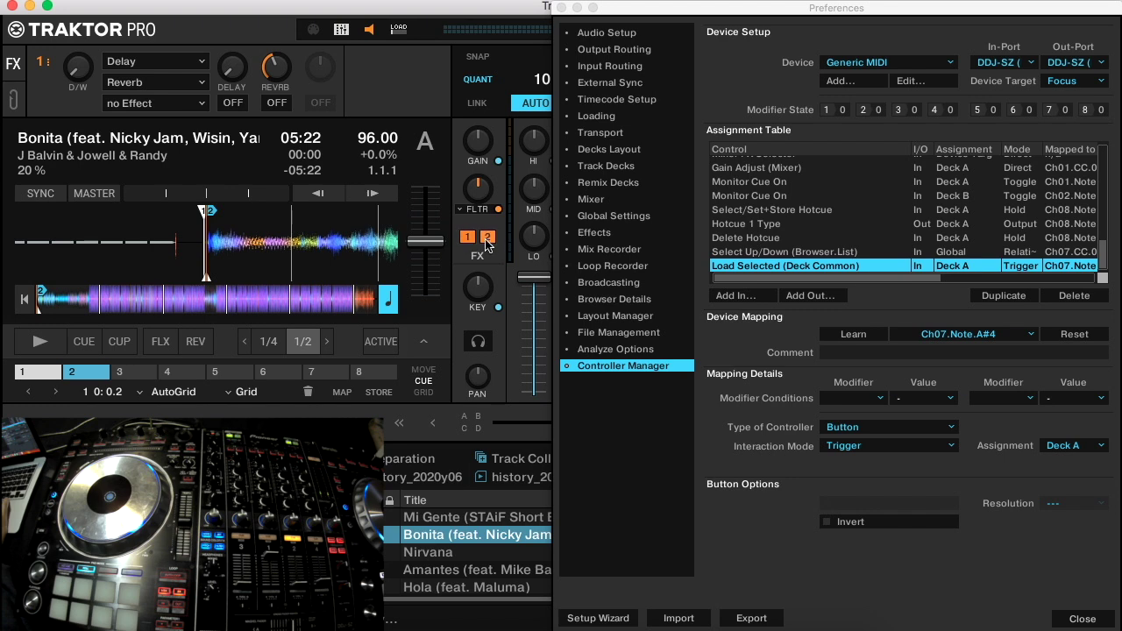
{"action": "left_click", "coordinate": [719, 295]}
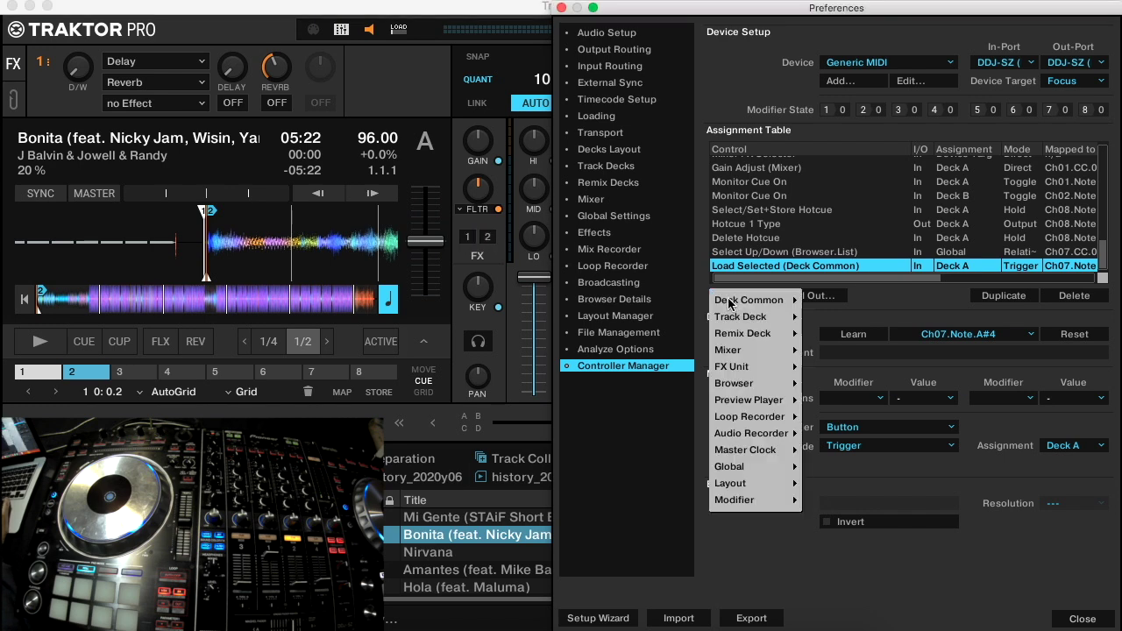
{"action": "mouse_move", "coordinate": [753, 348]}
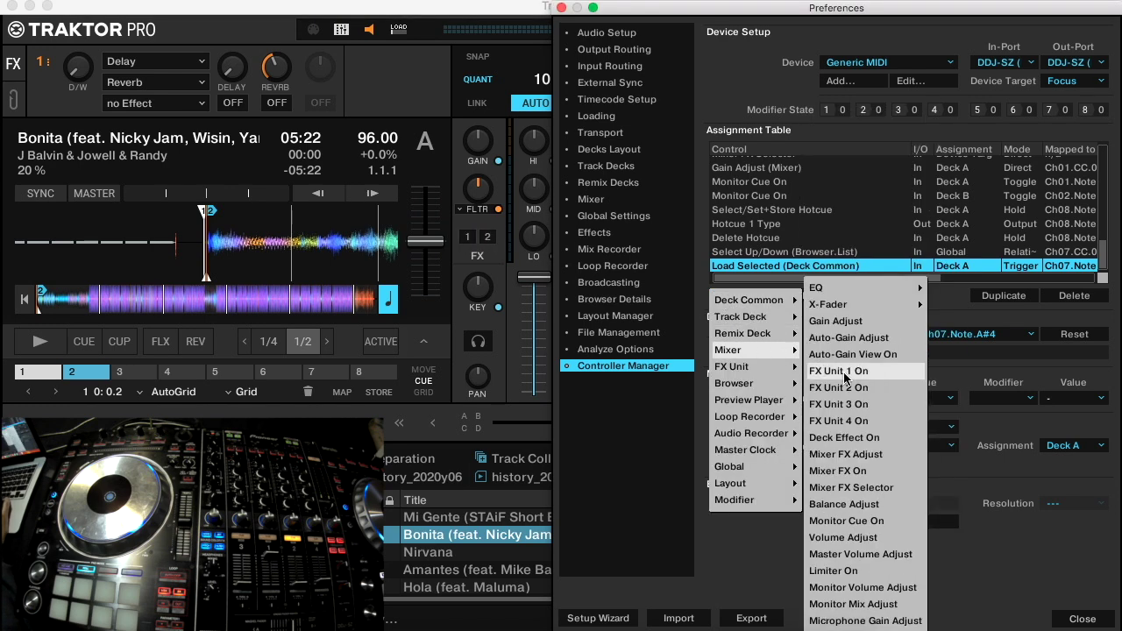
{"action": "left_click", "coordinate": [865, 374]}
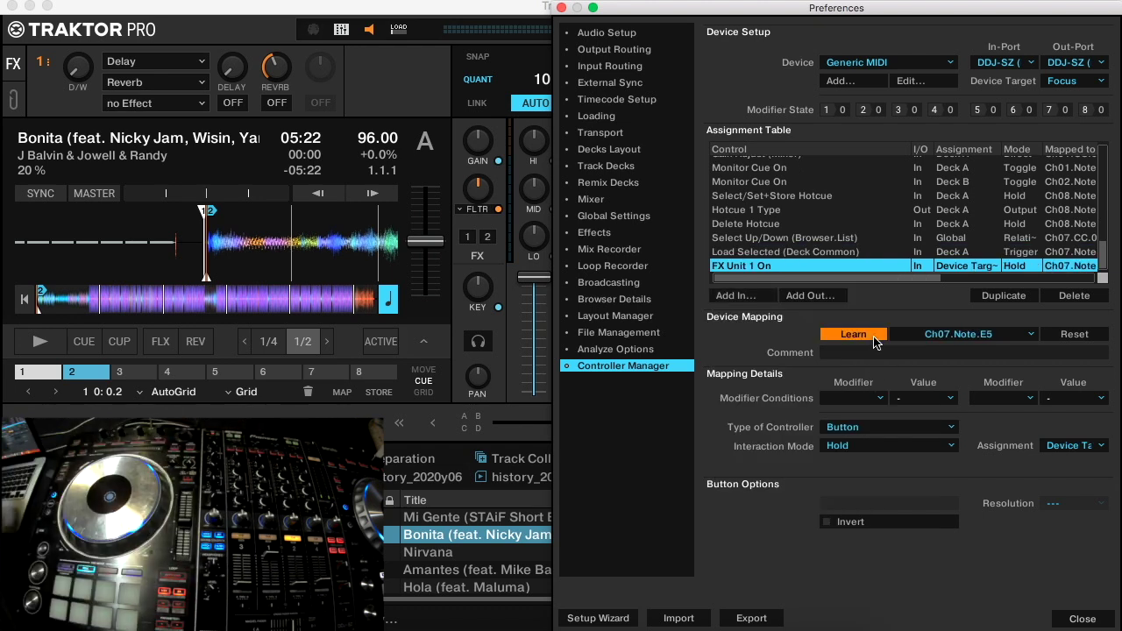
Step: Set the FX Unit 1 On input to Toggle for Deck A and add its matching LED output on Ch07.Note.E5 for Deck A
{"action": "left_click", "coordinate": [859, 446]}
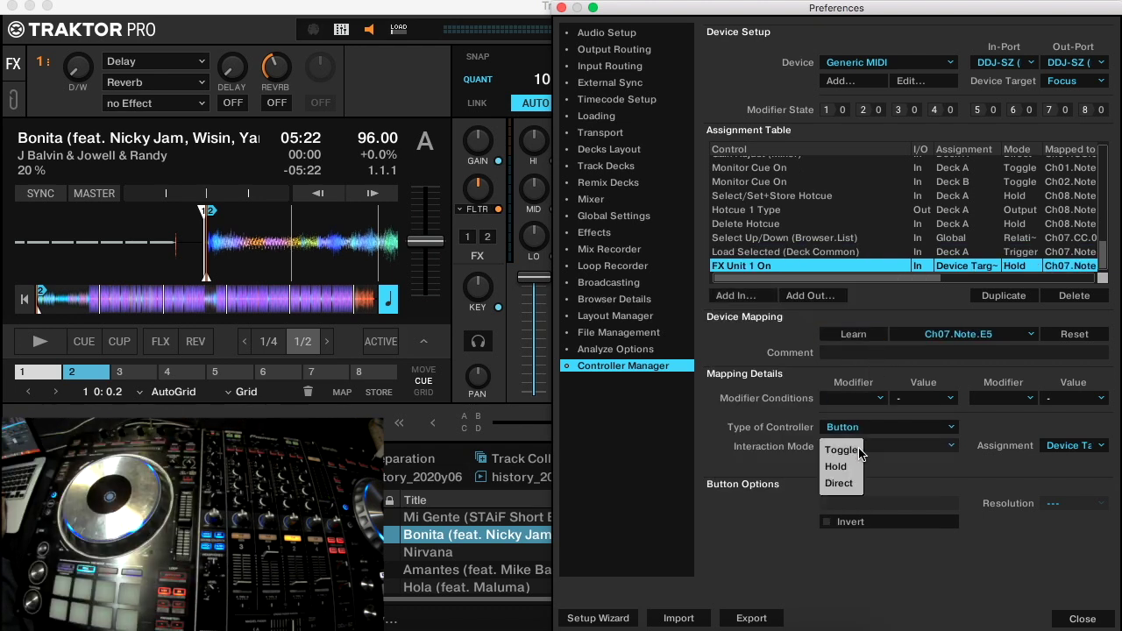
{"action": "left_click", "coordinate": [846, 451]}
{"action": "left_click", "coordinate": [1071, 445]}
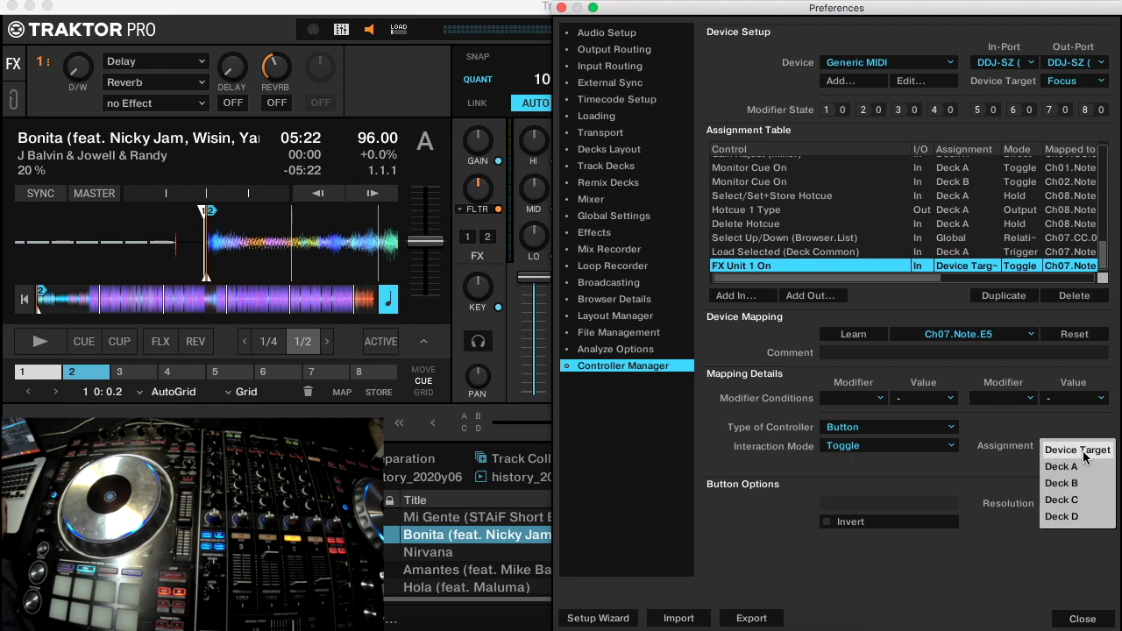
{"action": "left_click", "coordinate": [1081, 470]}
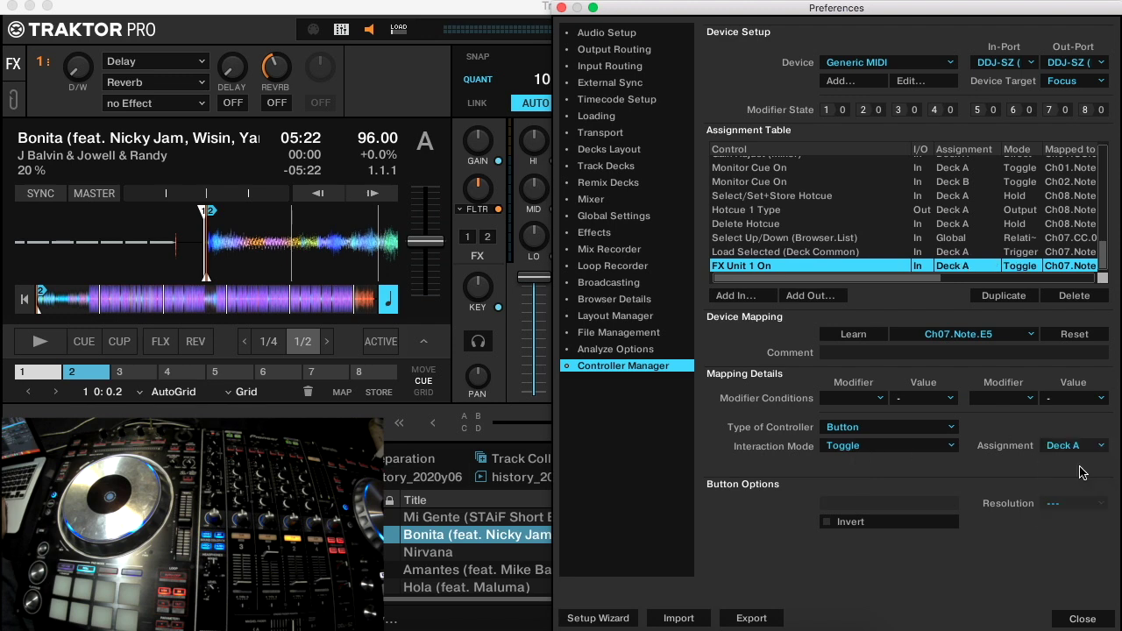
{"action": "left_click", "coordinate": [835, 298]}
{"action": "left_click", "coordinate": [815, 300]}
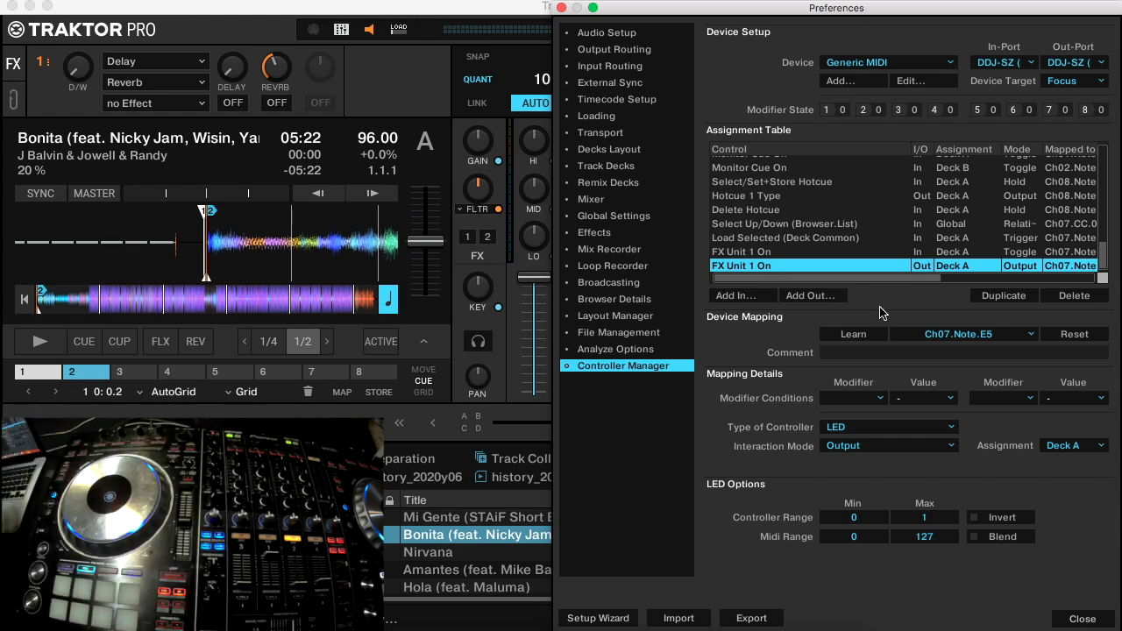
Step: Add an X-Fader Position input control from the mixer controls and learn it from the controller's crossfader as the Ch07.CC.063 pair
{"action": "left_click", "coordinate": [811, 295]}
{"action": "mouse_move", "coordinate": [728, 350]}
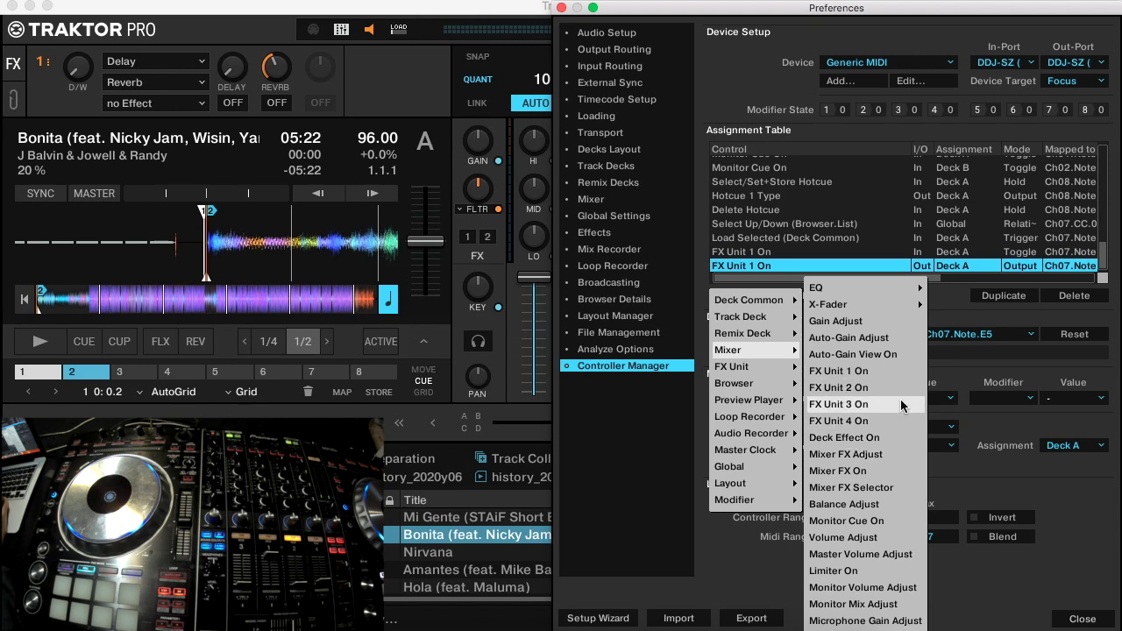
{"action": "mouse_move", "coordinate": [774, 342]}
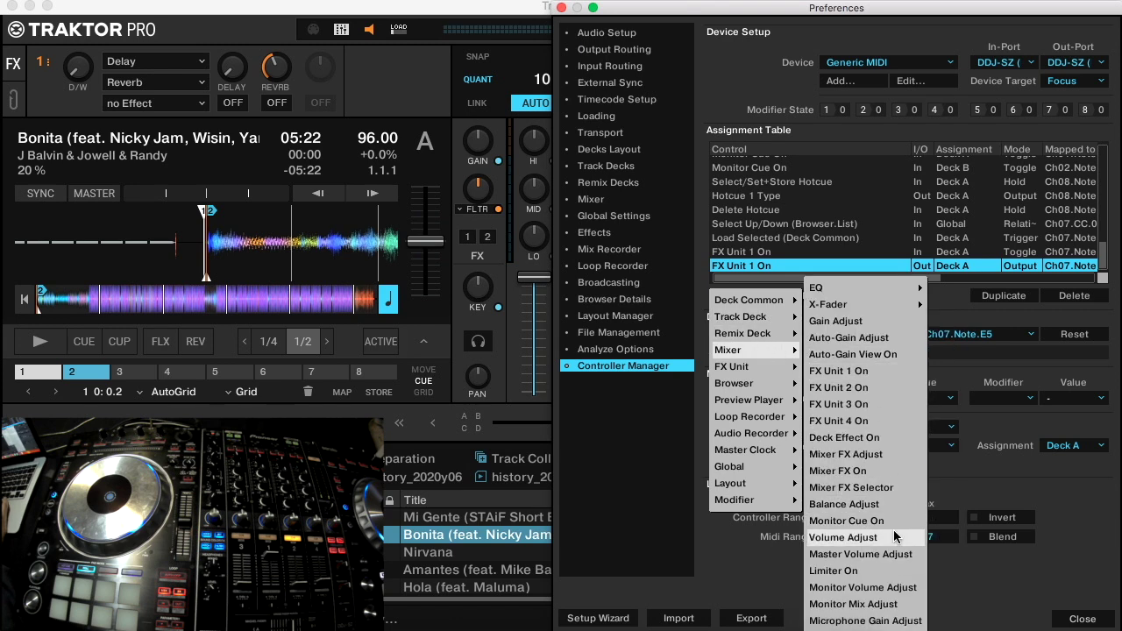
{"action": "mouse_move", "coordinate": [886, 307]}
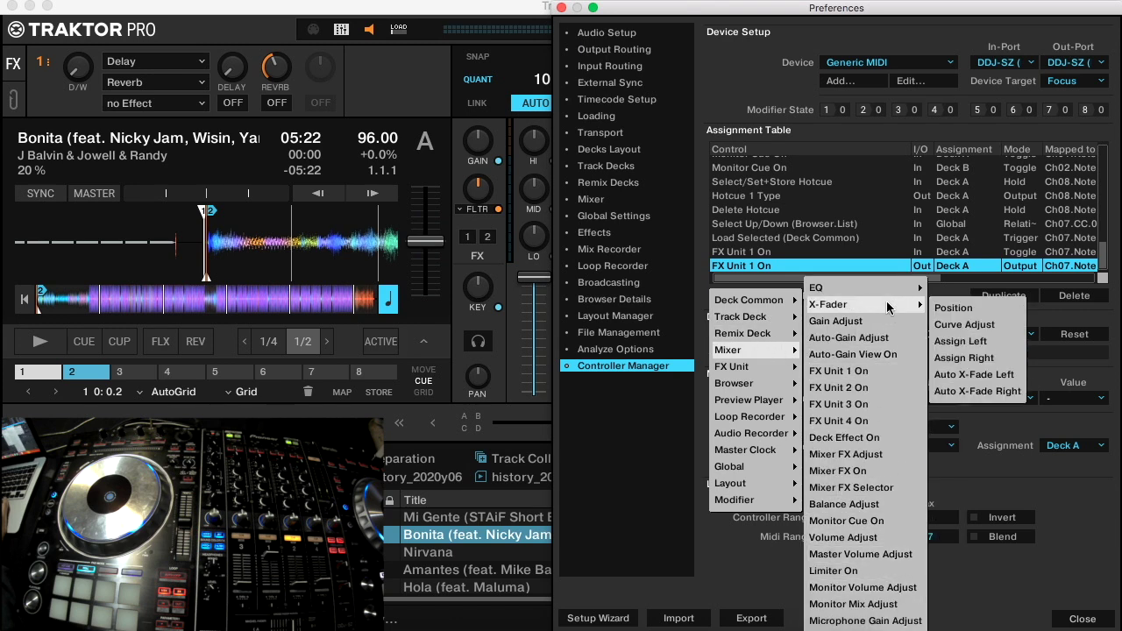
{"action": "left_click", "coordinate": [960, 309]}
{"action": "left_click", "coordinate": [877, 335]}
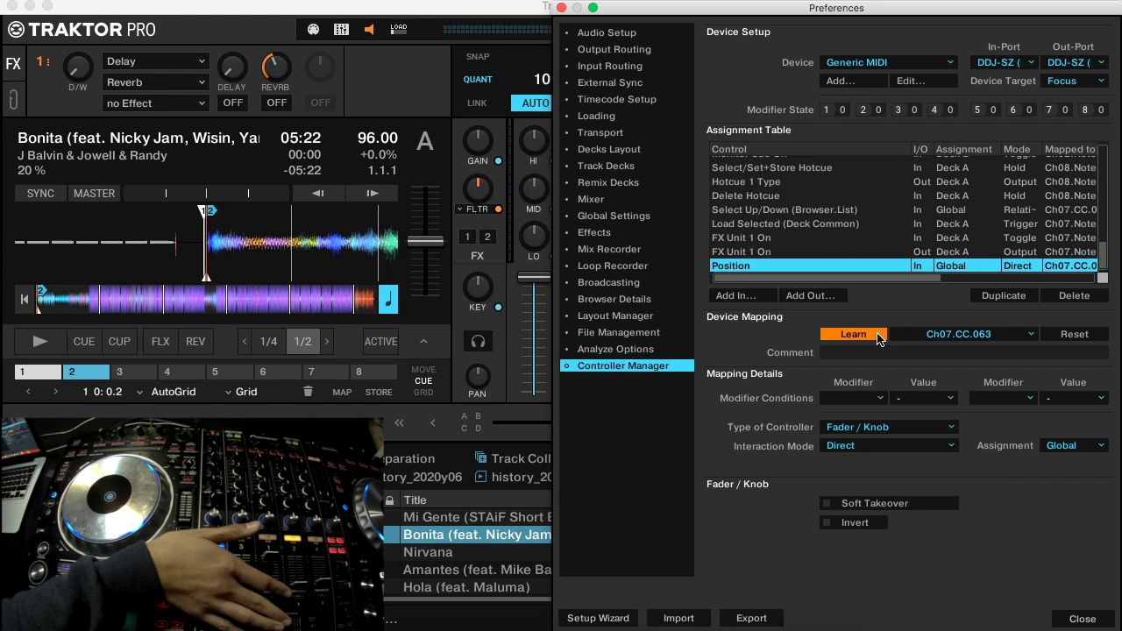
{"action": "left_click", "coordinate": [878, 337]}
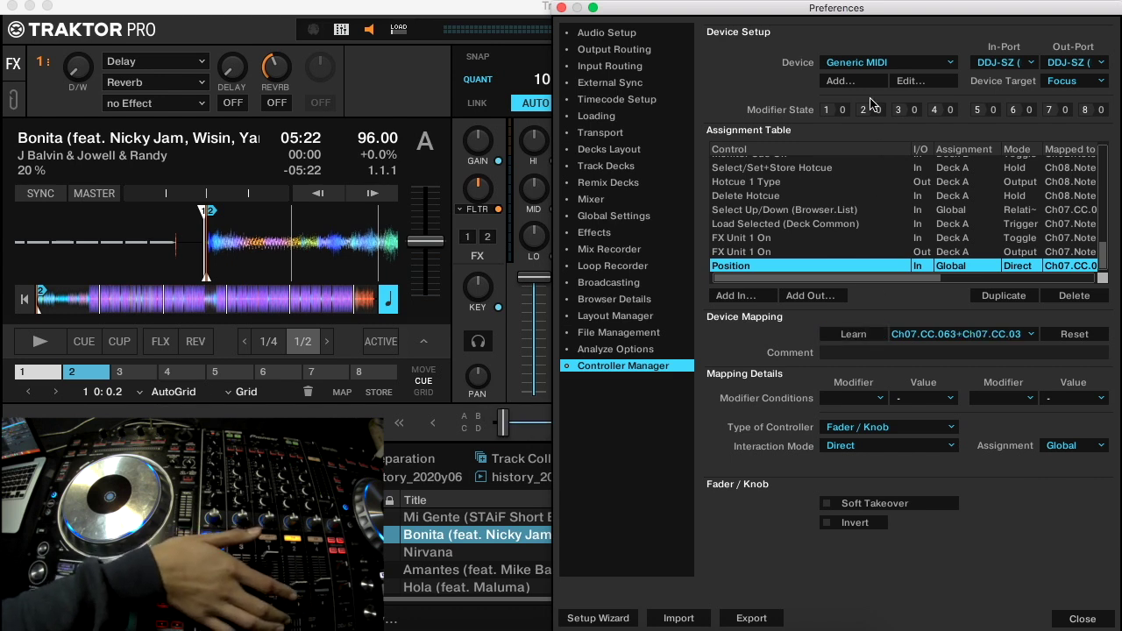
Step: Select the Deck A Tempo Adjust control and try its Soft Takeover option along with the deck's tempo fader
{"action": "left_click_drag", "start_coordinate": [788, 12], "coordinate": [899, 8]}
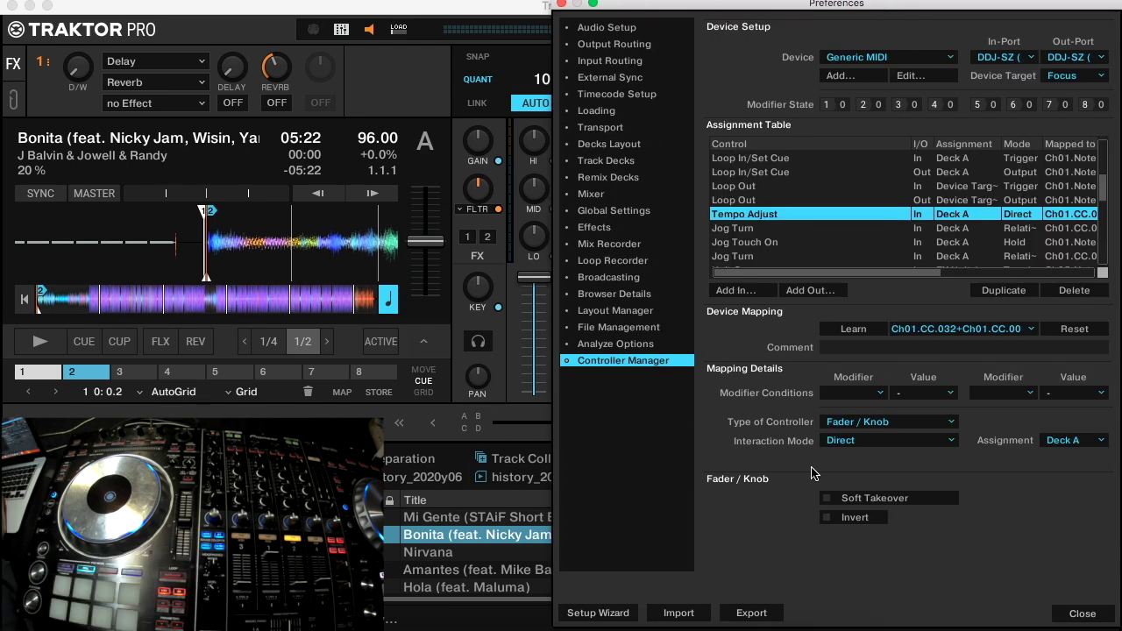
{"action": "left_click", "coordinate": [844, 500]}
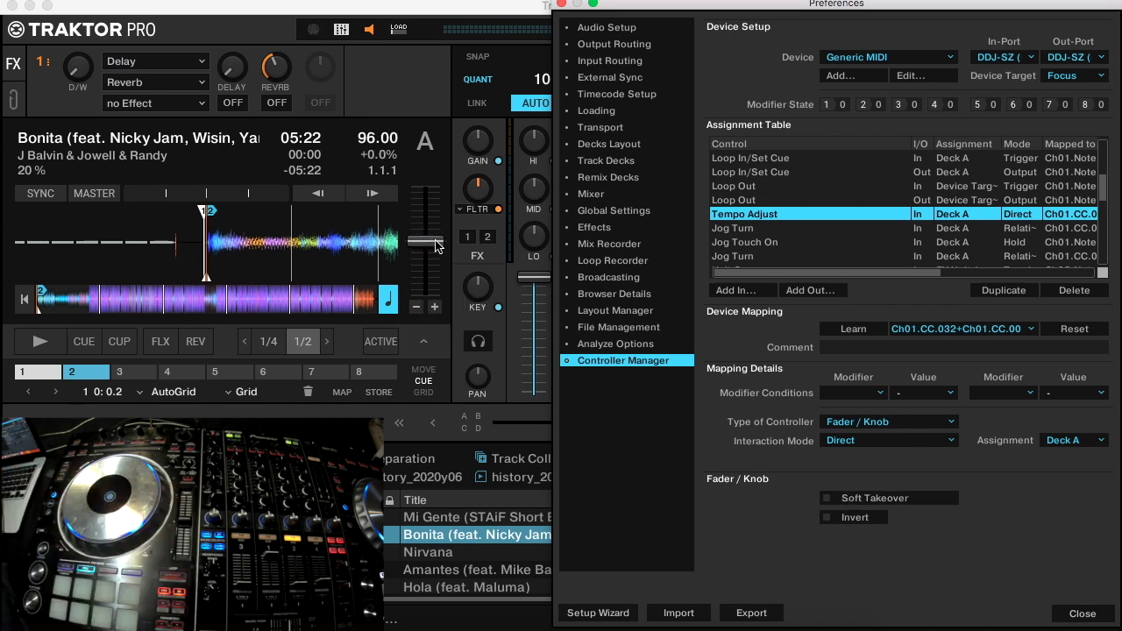
{"action": "left_click_drag", "start_coordinate": [437, 246], "coordinate": [437, 187]}
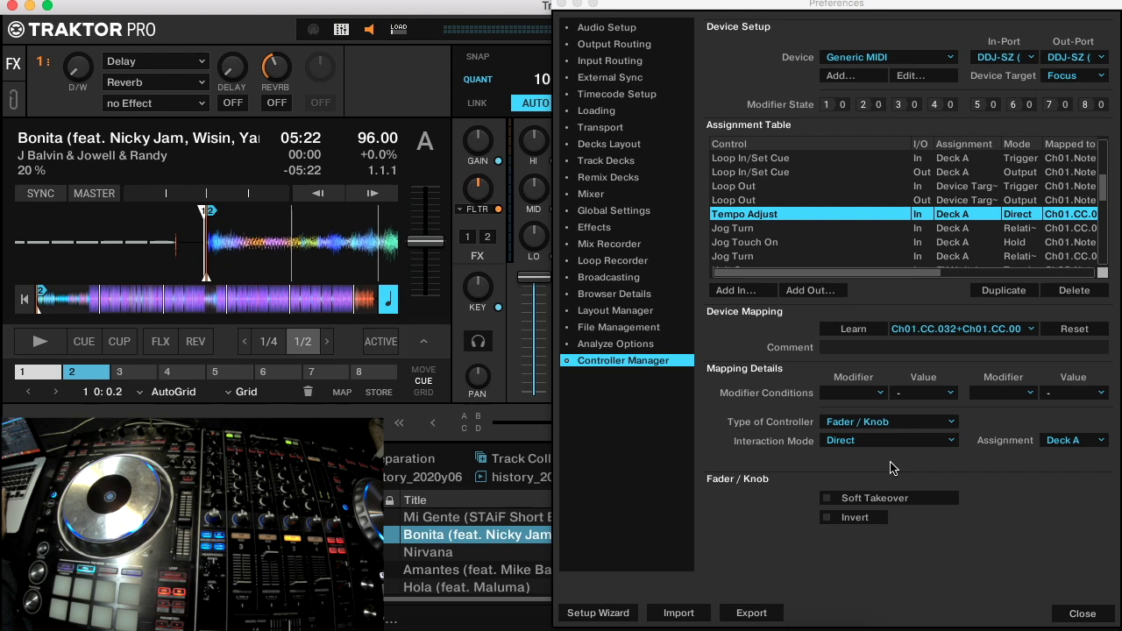
{"action": "left_click", "coordinate": [868, 498]}
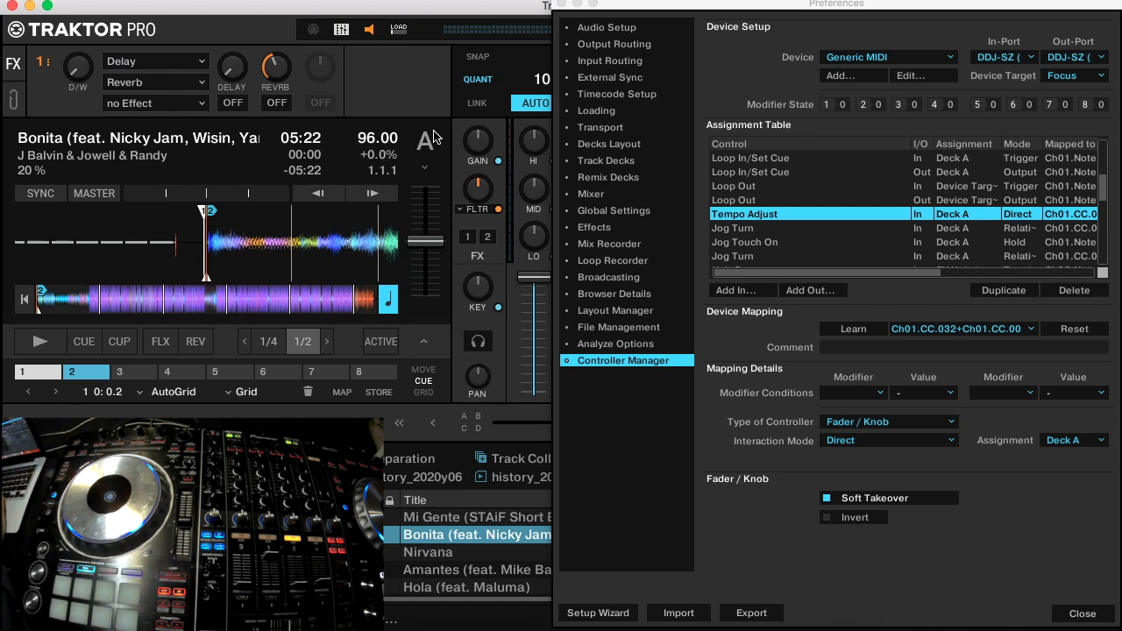
{"action": "left_click", "coordinate": [868, 500]}
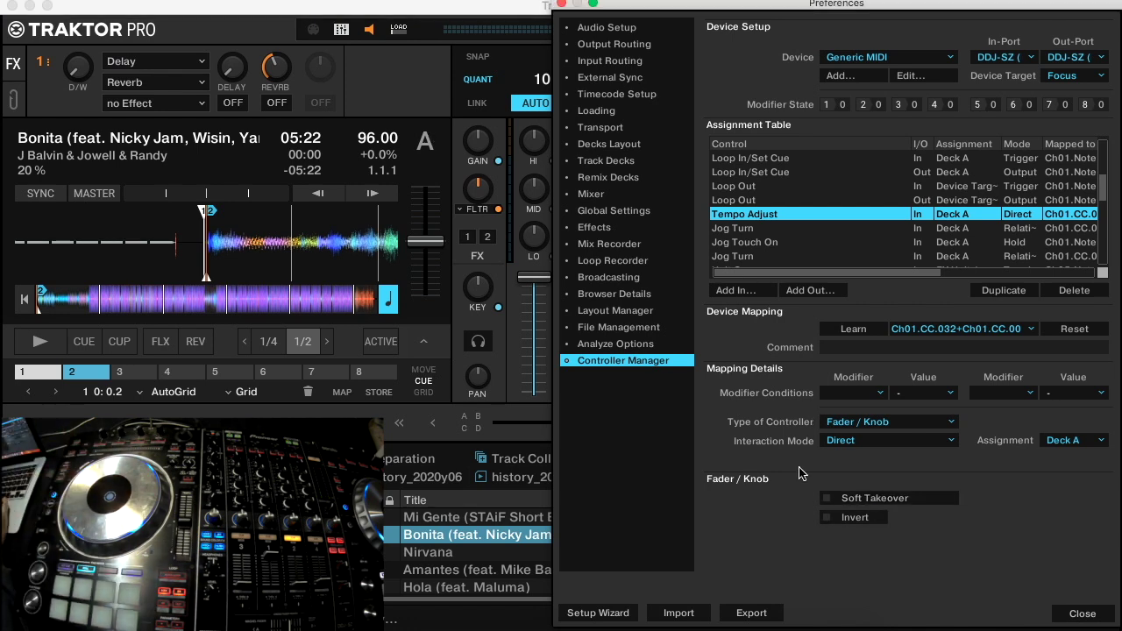
Step: Add a Master Volume Adjust input control, learn it from the controller as the Ch07.CC.040 pair, and move Preferences aside to uncover the mixer
{"action": "left_click", "coordinate": [750, 295]}
{"action": "mouse_move", "coordinate": [756, 353]}
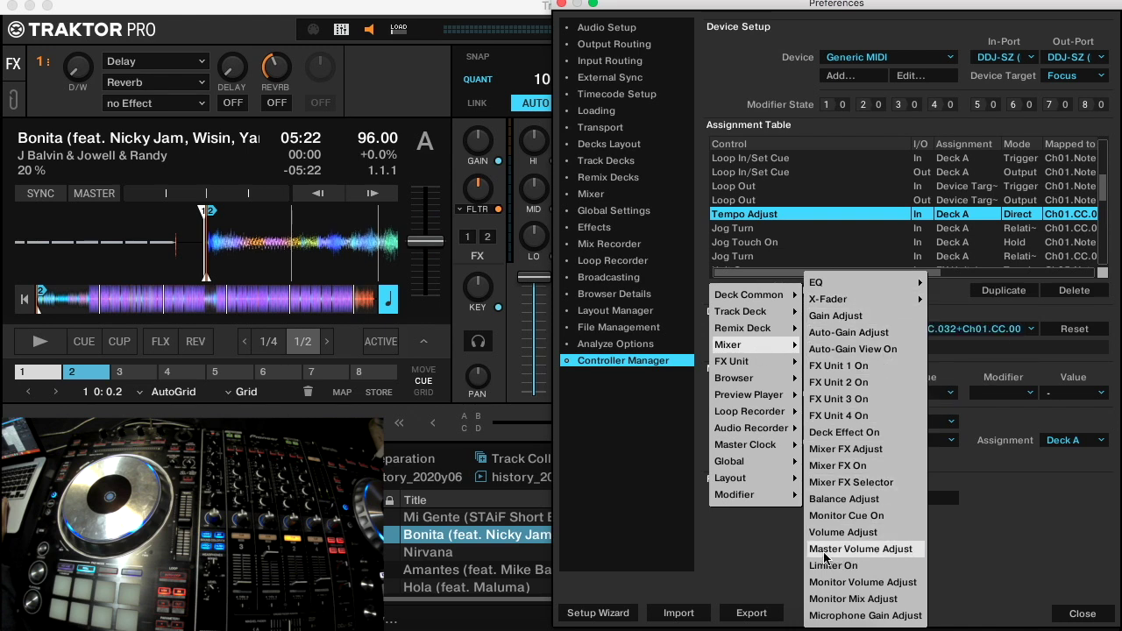
{"action": "left_click", "coordinate": [860, 548]}
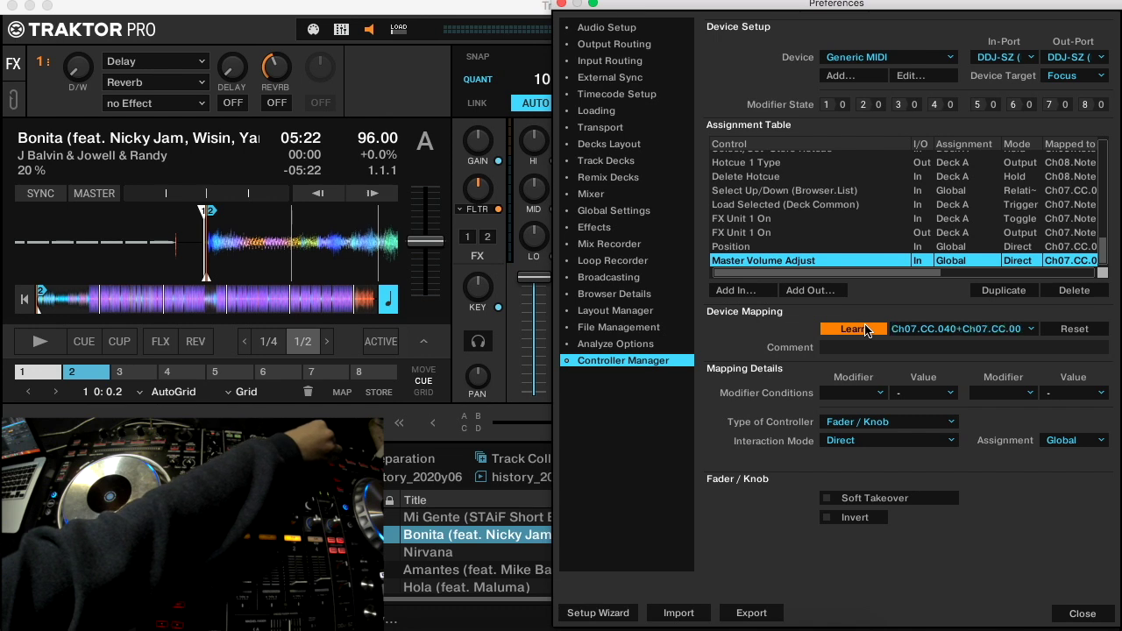
{"action": "left_click", "coordinate": [867, 330]}
{"action": "left_click_drag", "start_coordinate": [810, 8], "coordinate": [914, 147]}
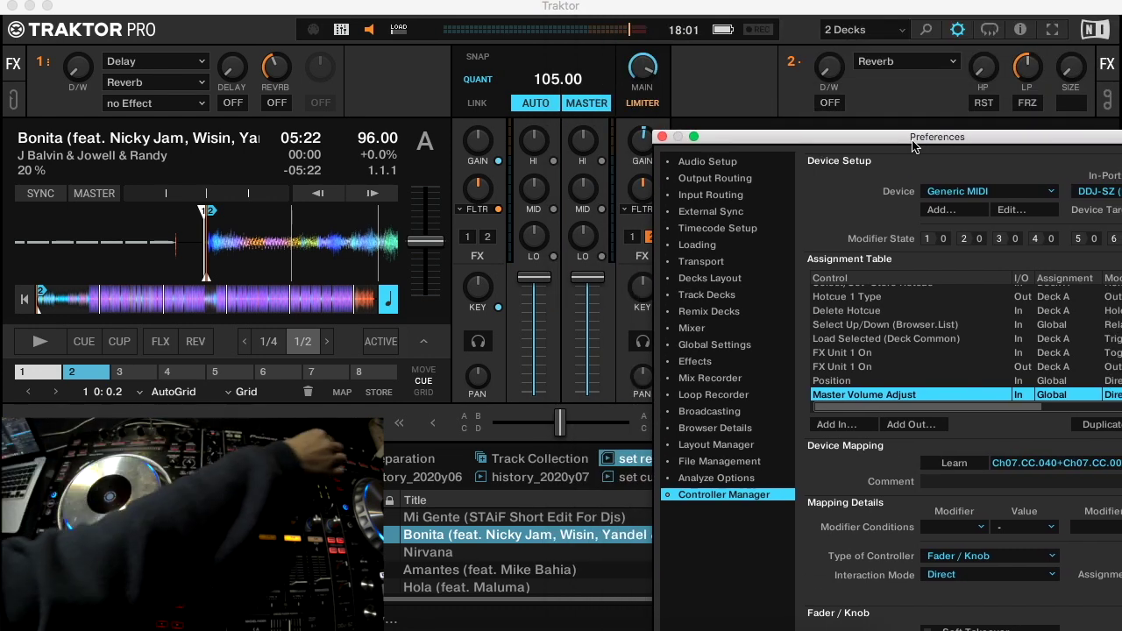